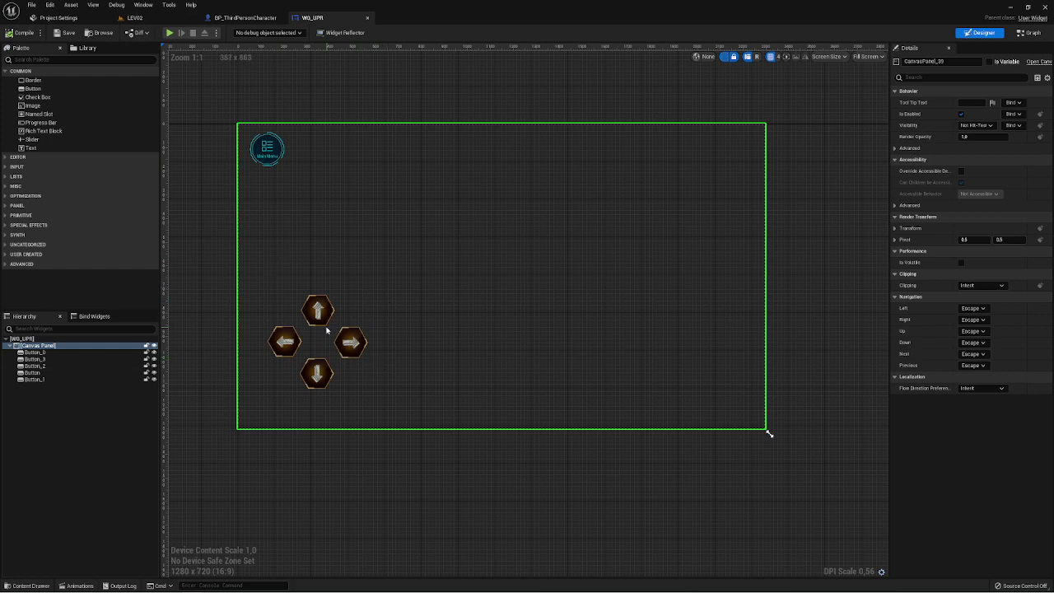
Step: Inspect Button_0 and the Canvas Panel in the WG_UPR Designer, then switch to BP_ThirdPersonCharacter's event graph
click(326, 326)
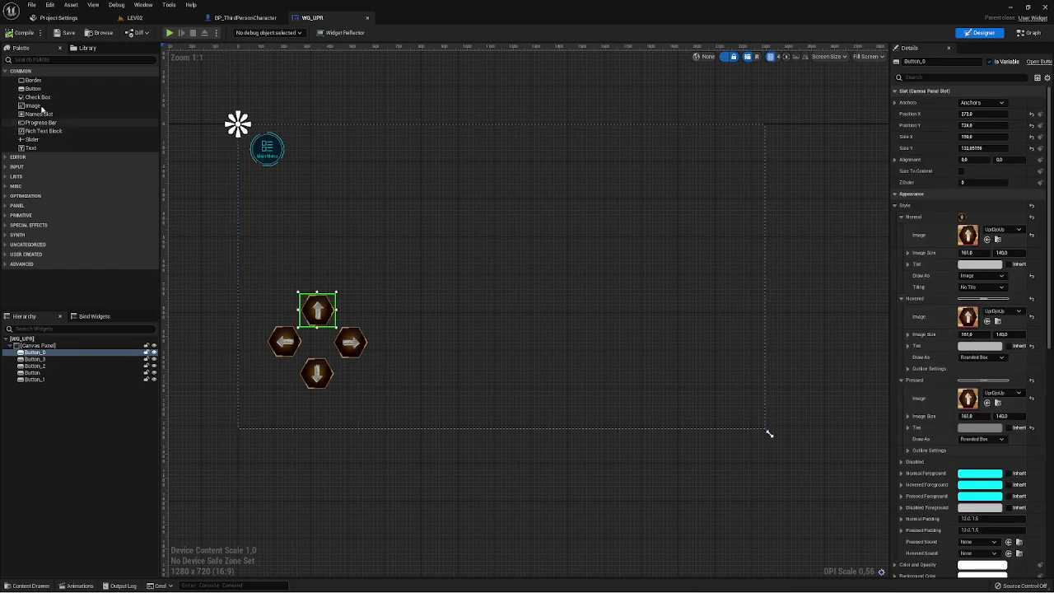
click(33, 88)
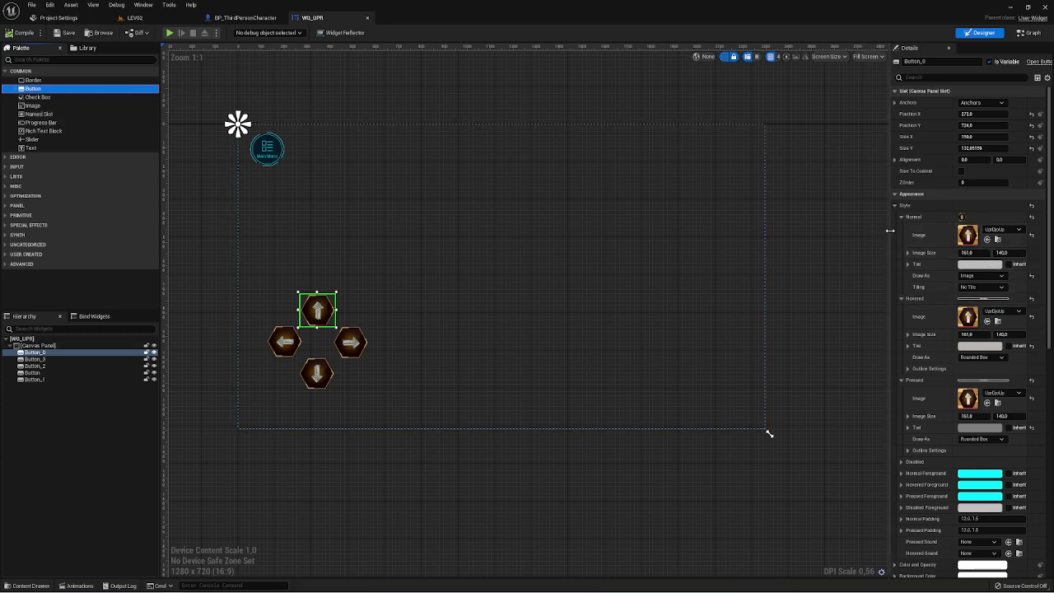
drag(891, 231, 816, 232)
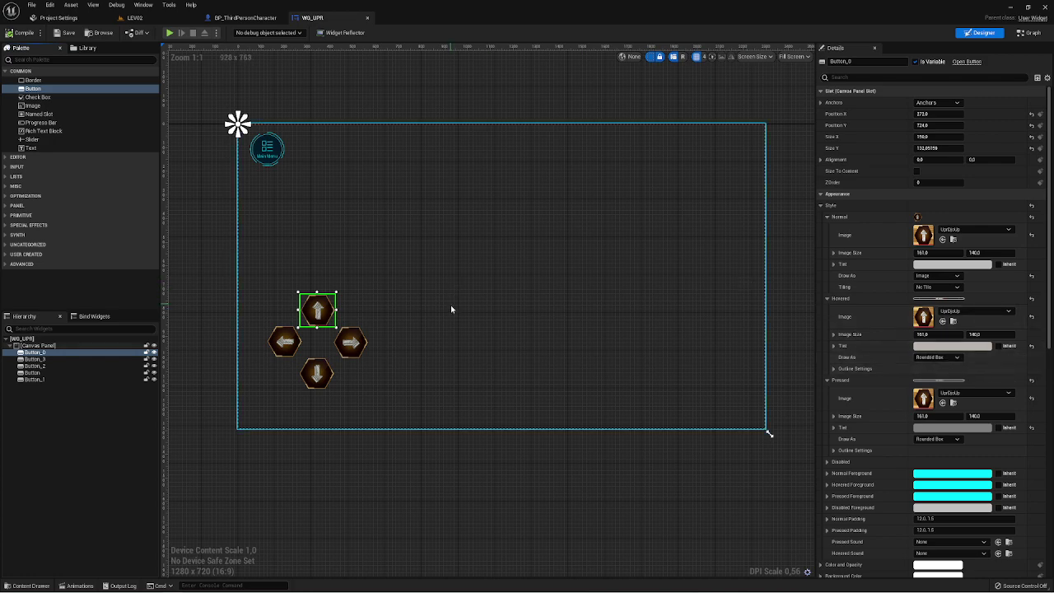
click(461, 327)
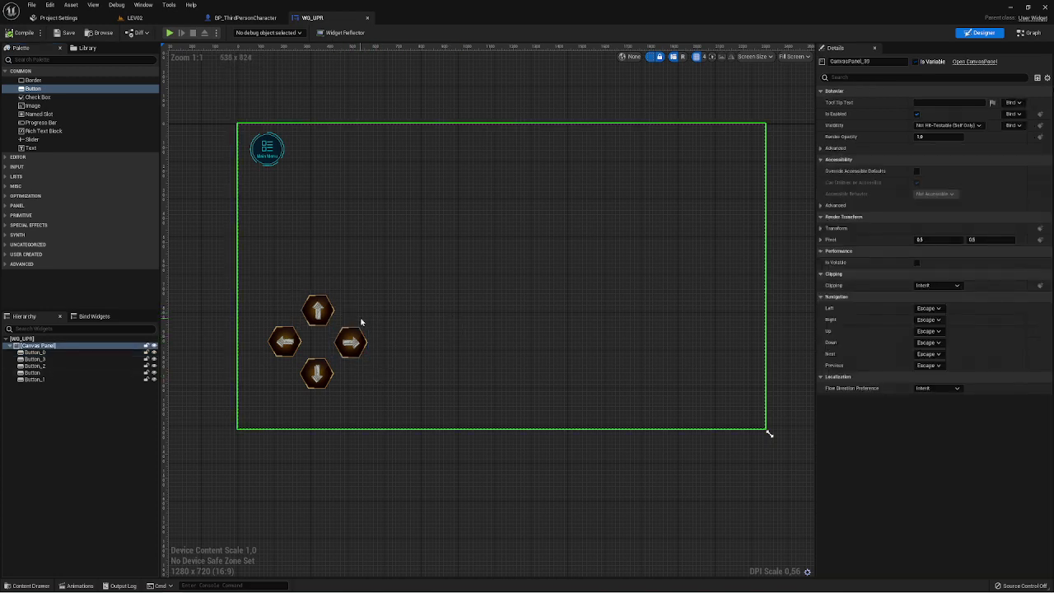
click(247, 18)
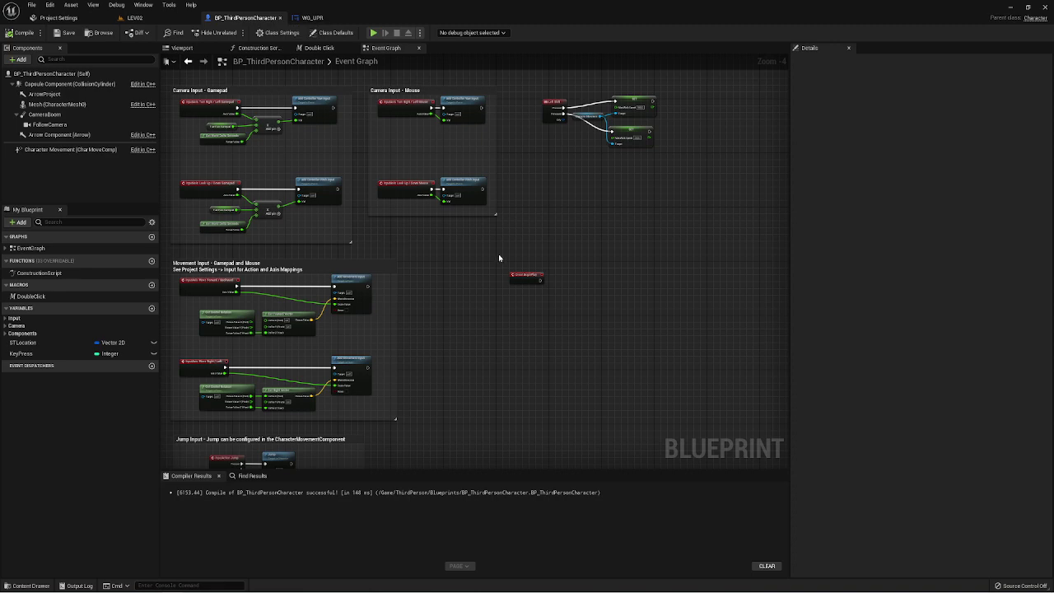
scroll(611, 232, up, 3)
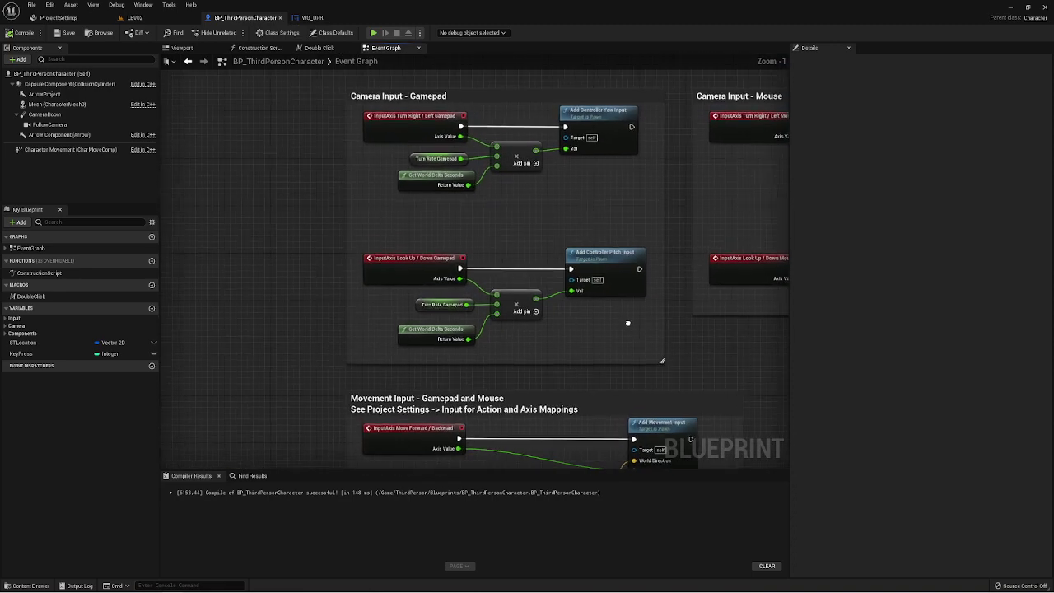
right_drag(484, 284, 548, 266)
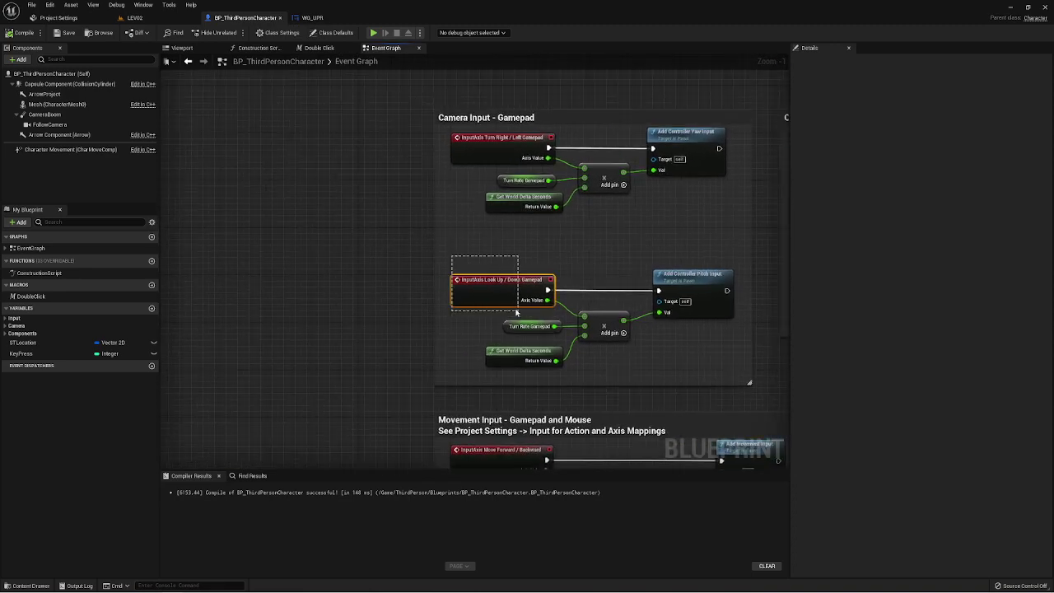
drag(458, 326, 491, 255)
mouse_move(491, 407)
right_down()
mouse_move(432, 261)
mouse_move(450, 152)
right_up()
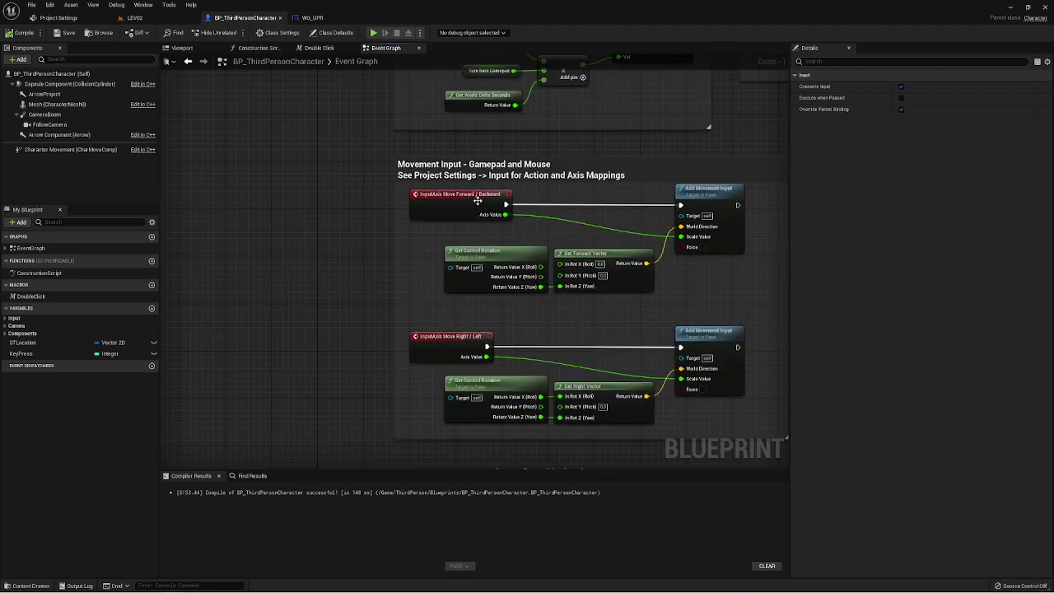
click(477, 202)
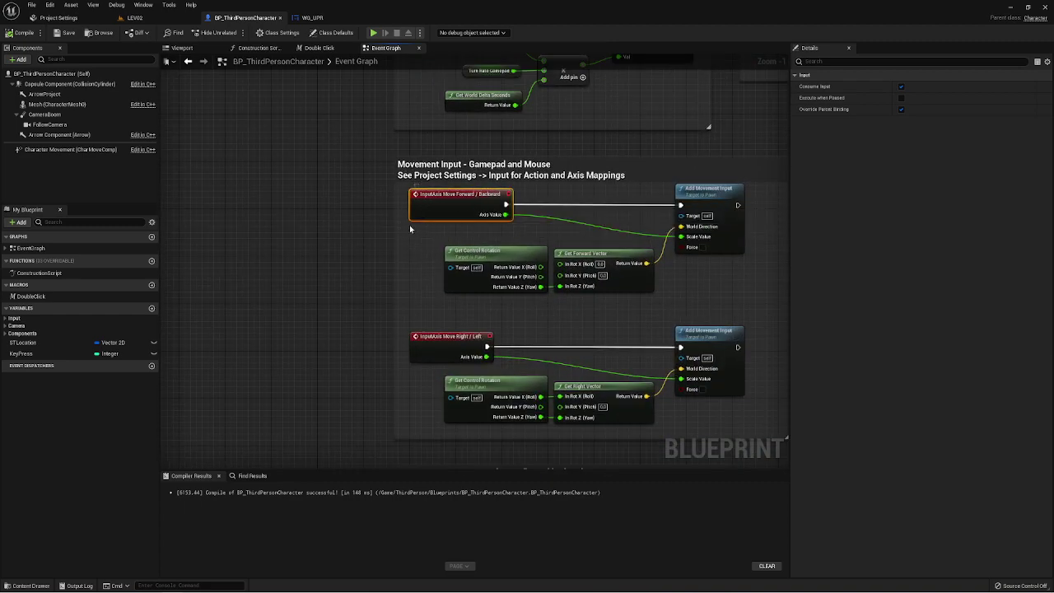
right_drag(511, 239, 473, 244)
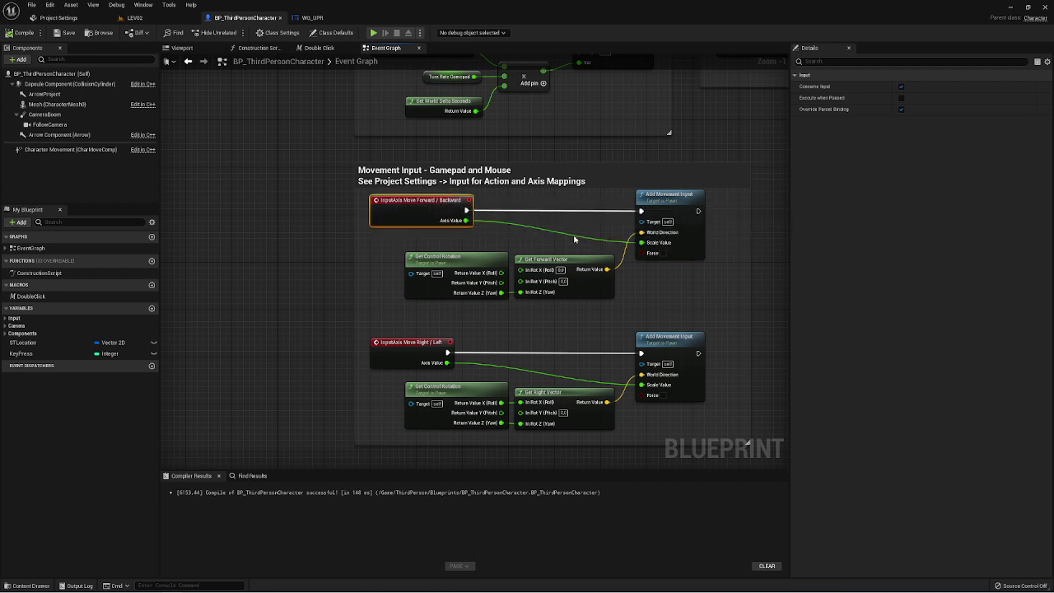
mouse_move(543, 233)
right_down()
mouse_move(520, 239)
mouse_move(596, 281)
right_up()
click(511, 244)
scroll(596, 280, down, 1)
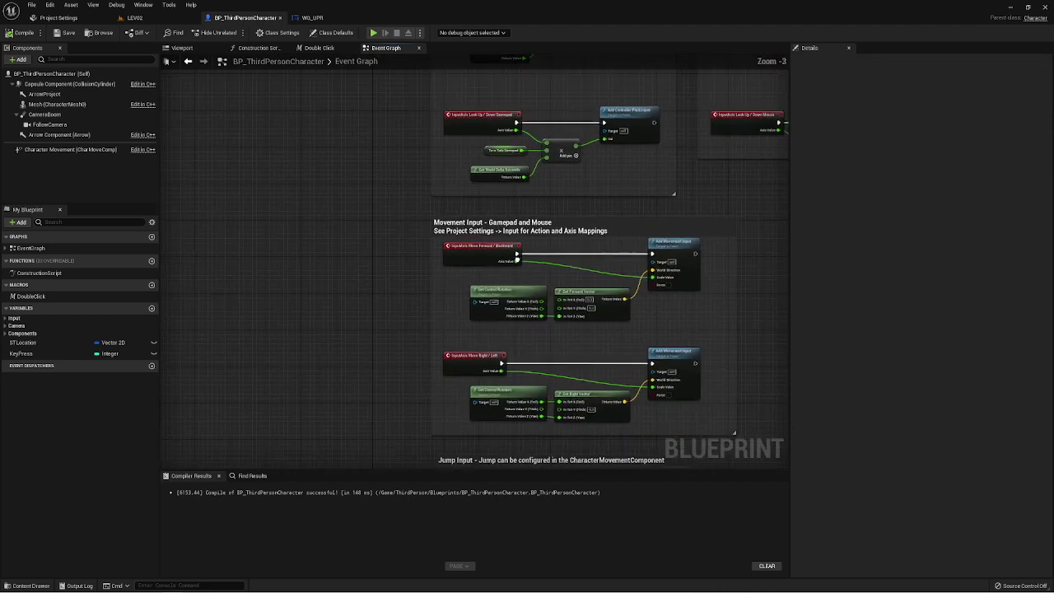
scroll(494, 266, down, 1)
right_drag(478, 261, 436, 238)
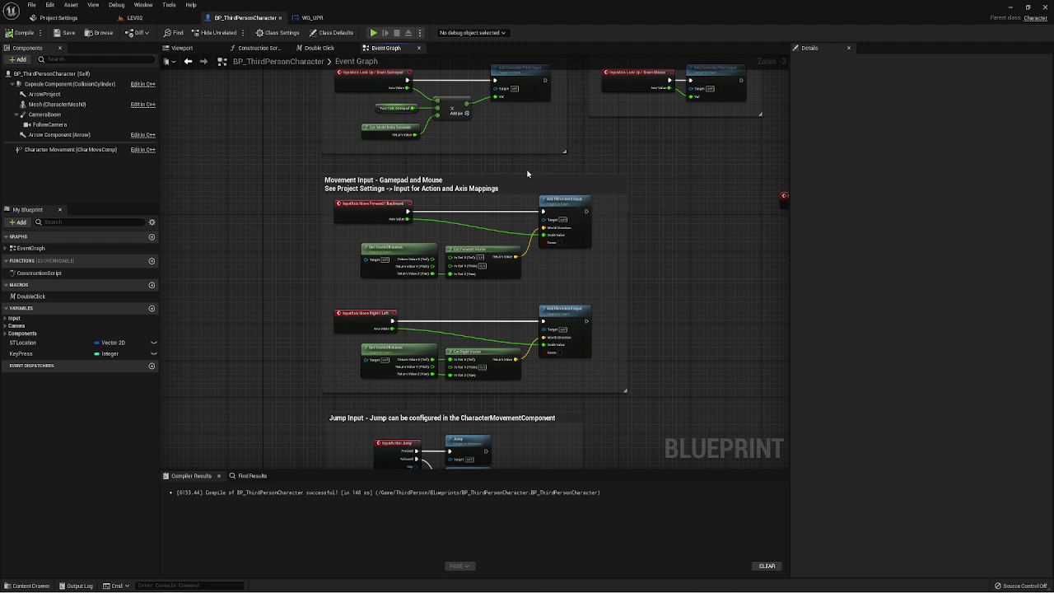
mouse_move(527, 169)
right_down()
mouse_move(571, 215)
mouse_move(539, 196)
right_up()
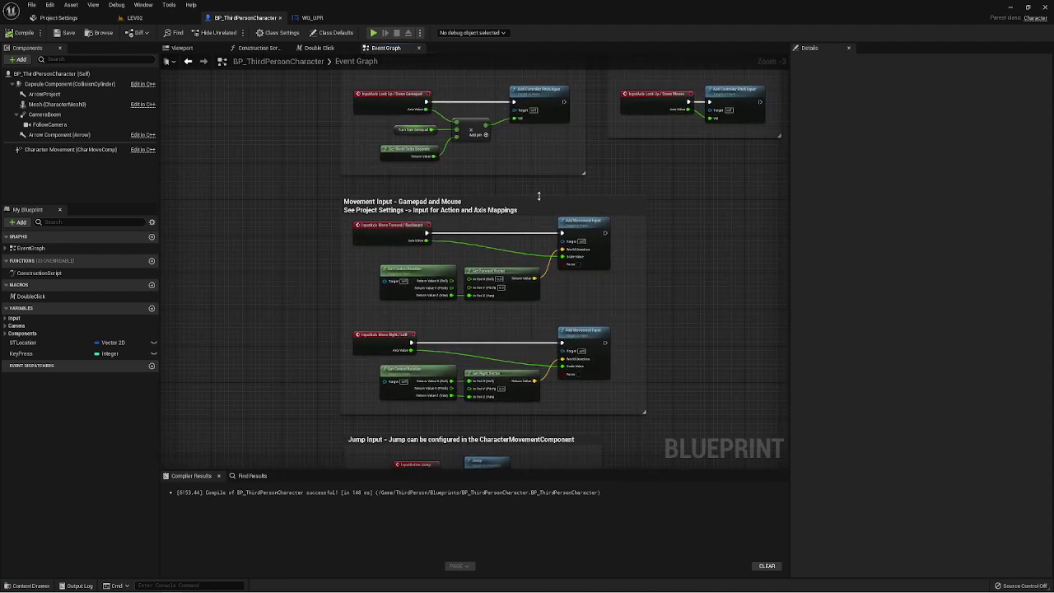
right_drag(381, 234, 556, 332)
right_drag(368, 302, 497, 332)
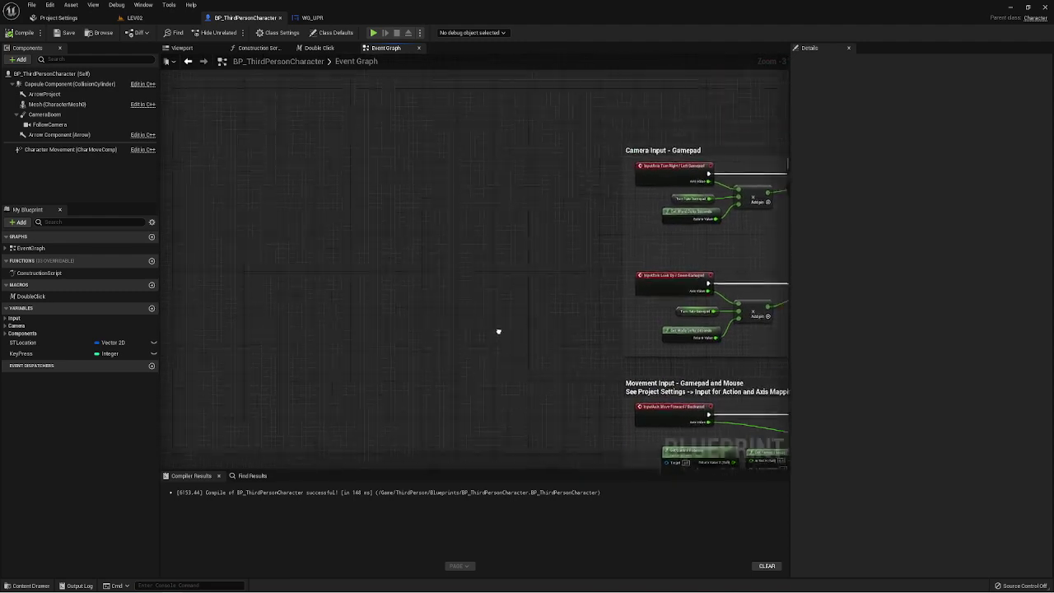
right_drag(261, 164, 272, 250)
scroll(262, 255, up, 3)
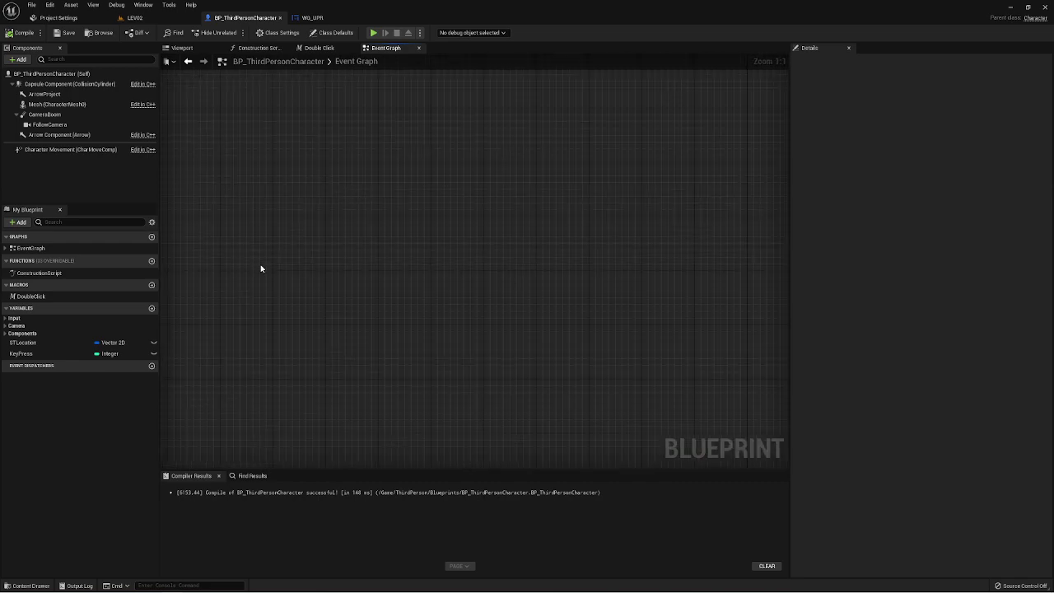
Step: Place a new Custom Event node in the empty character graph and name it F_Forward
right_click(257, 287)
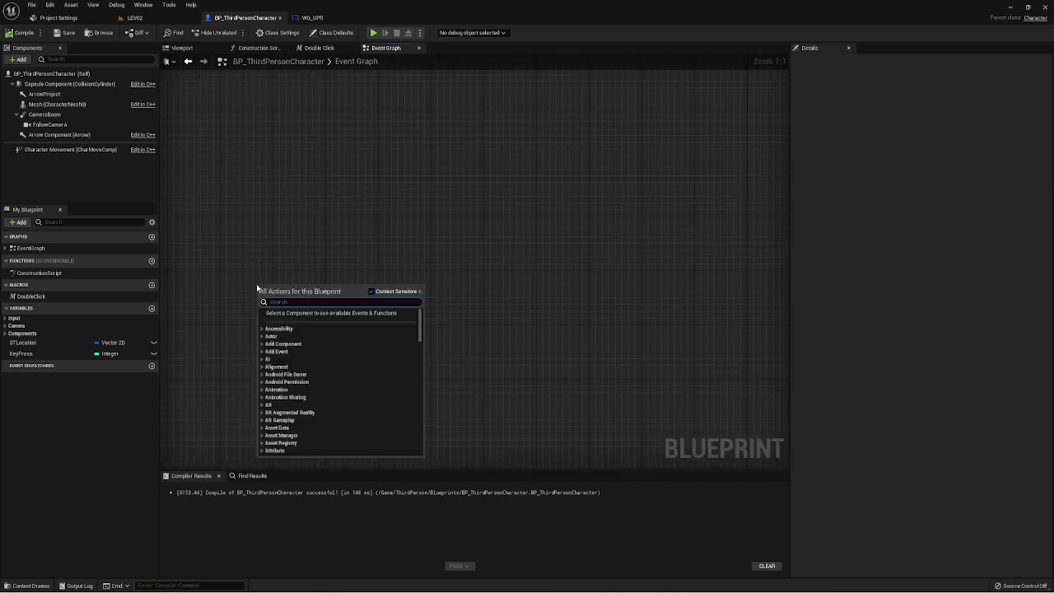
text(Ctrle)
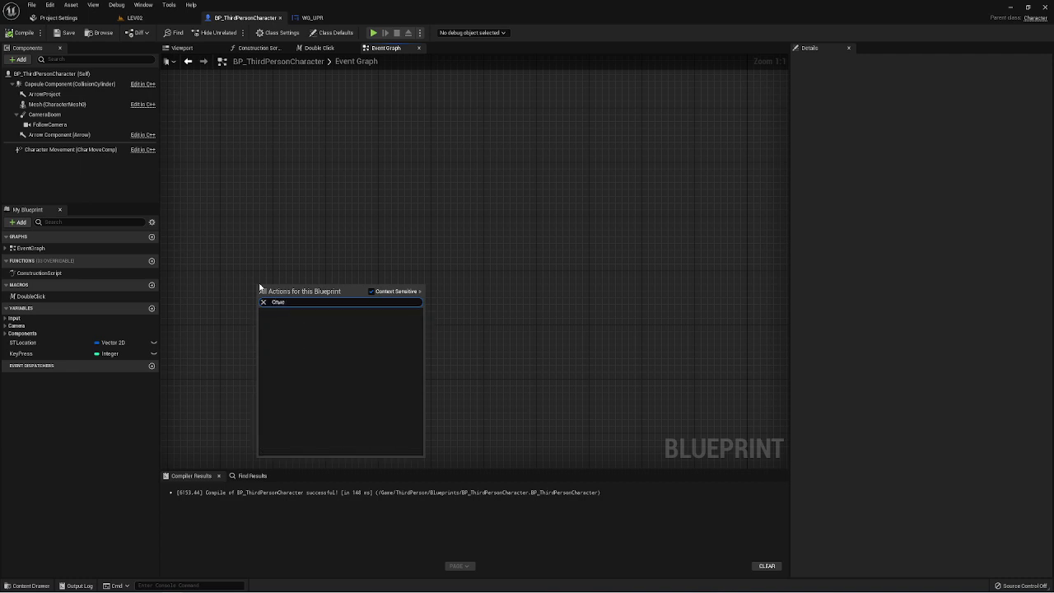
key(BackSpace)
key(BackSpace)
key(BackSpace)
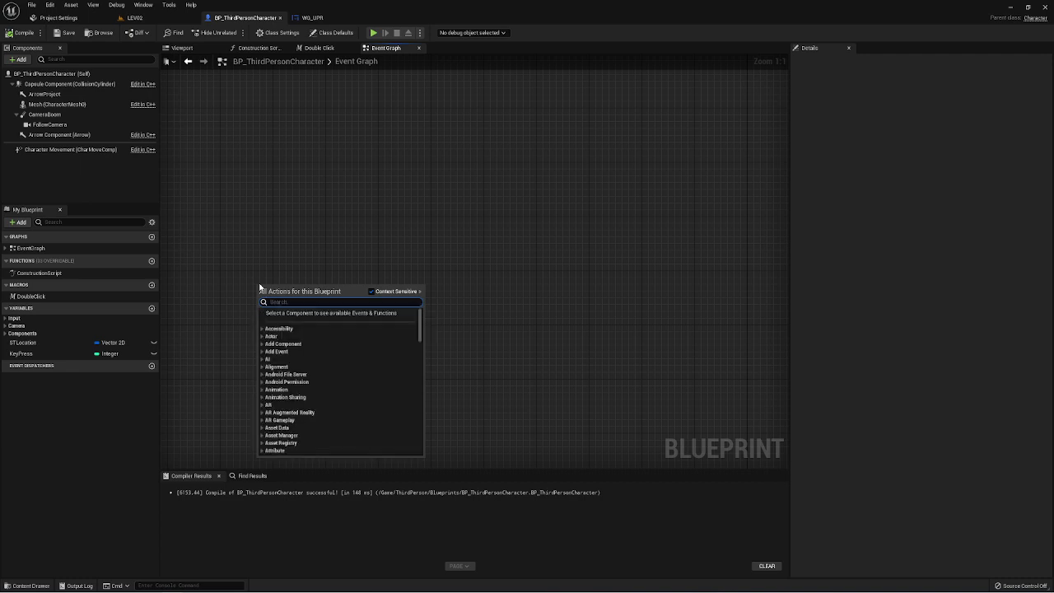
text(Ou)
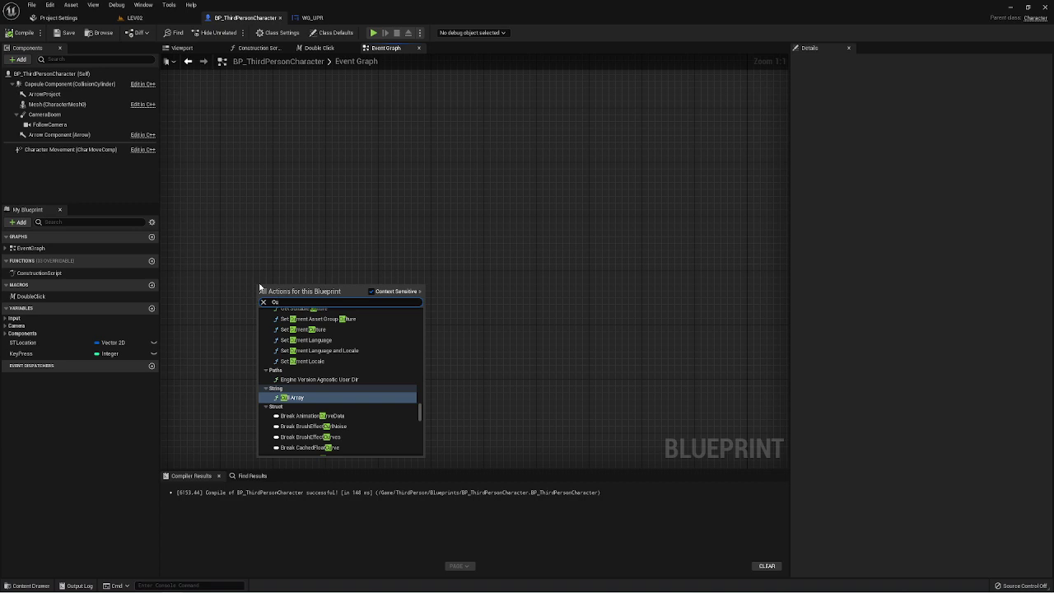
text(s)
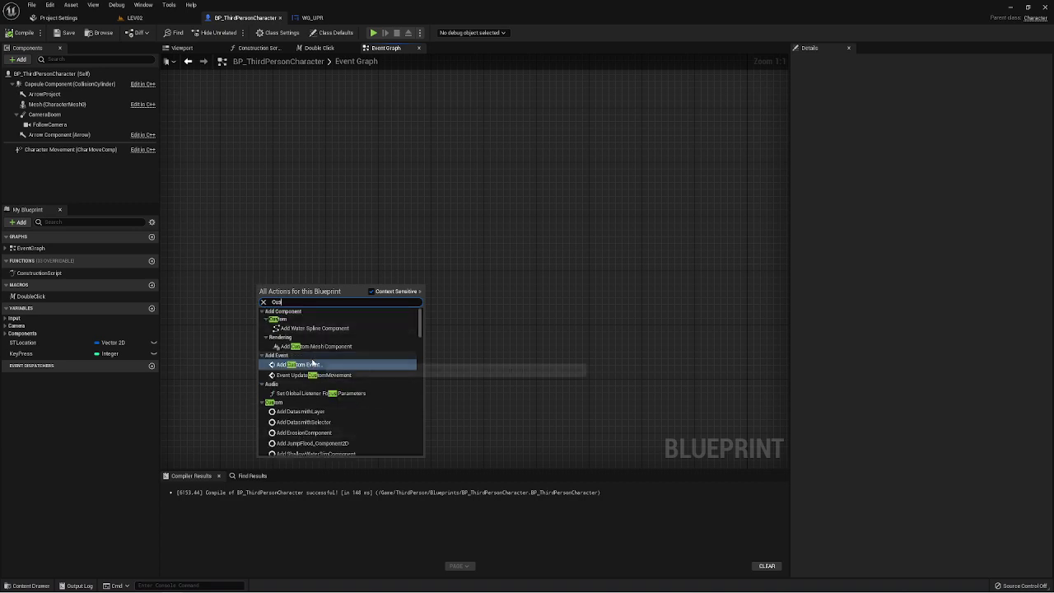
click(309, 364)
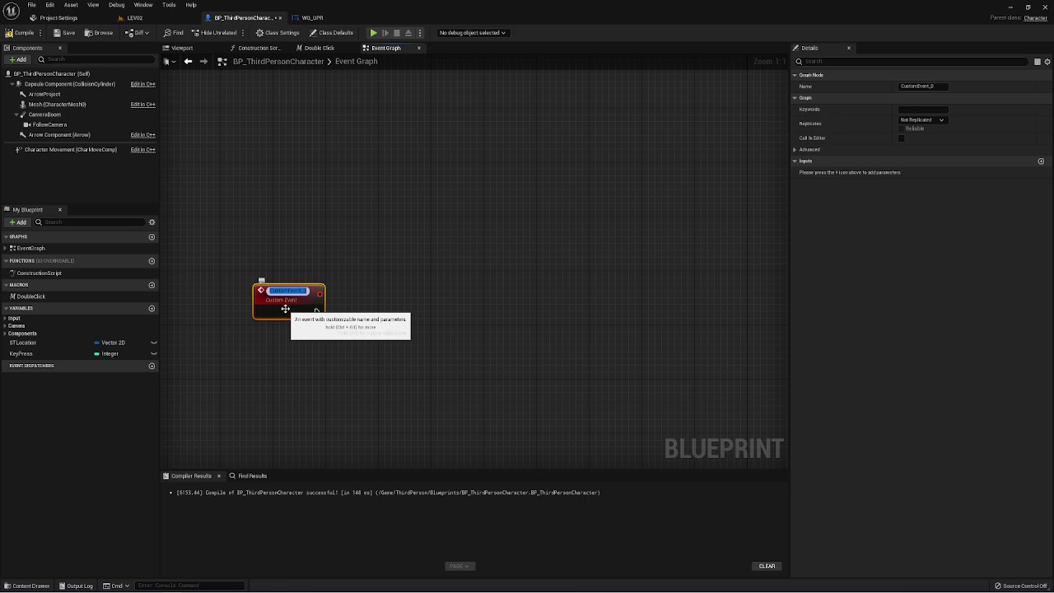
key(BackSpace)
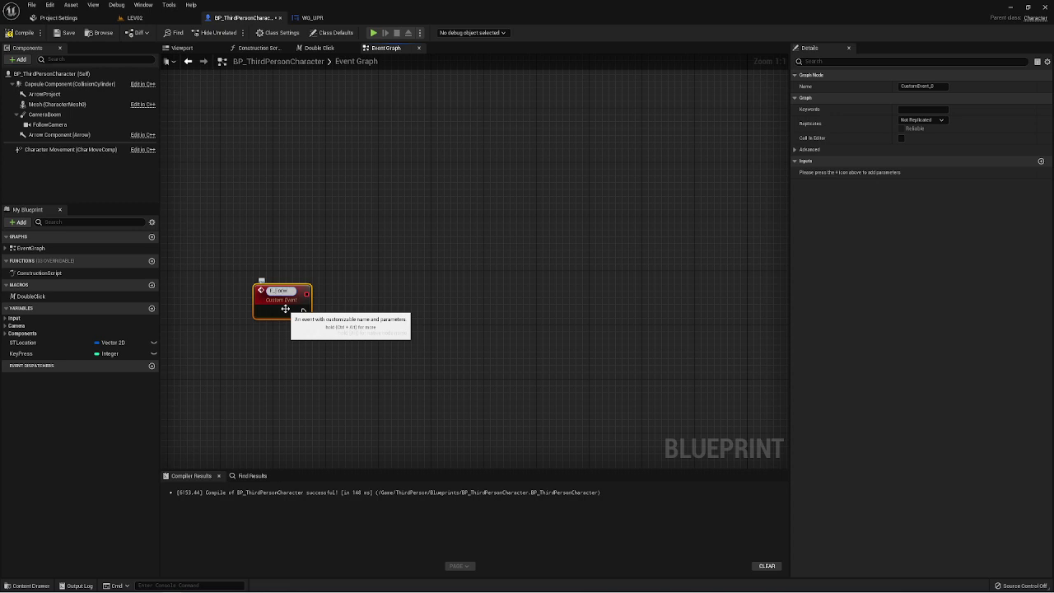
text(ld)
key(Return)
mouse_move(305, 313)
right_down()
mouse_move(358, 217)
mouse_move(331, 226)
right_up()
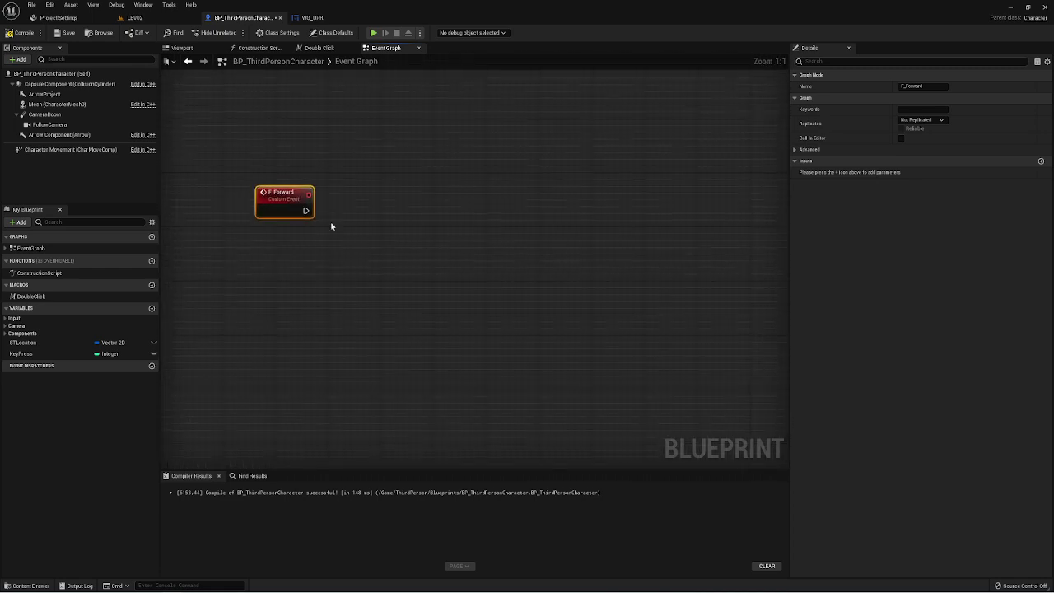
Step: Add a Set Timer for Next Tick by Event node after F_Forward, then delete it
drag(306, 211, 382, 211)
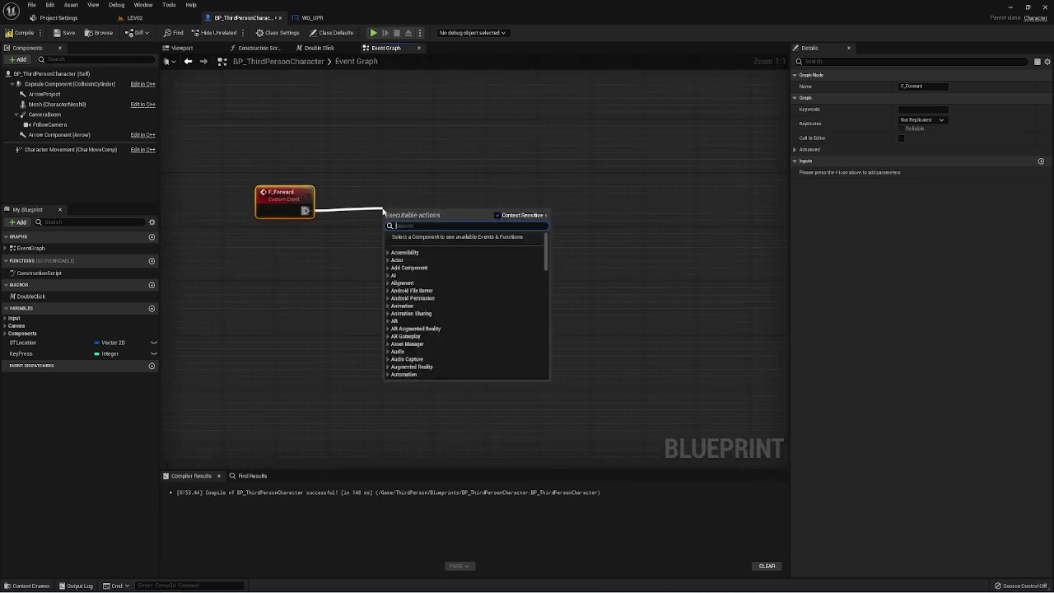
text(set)
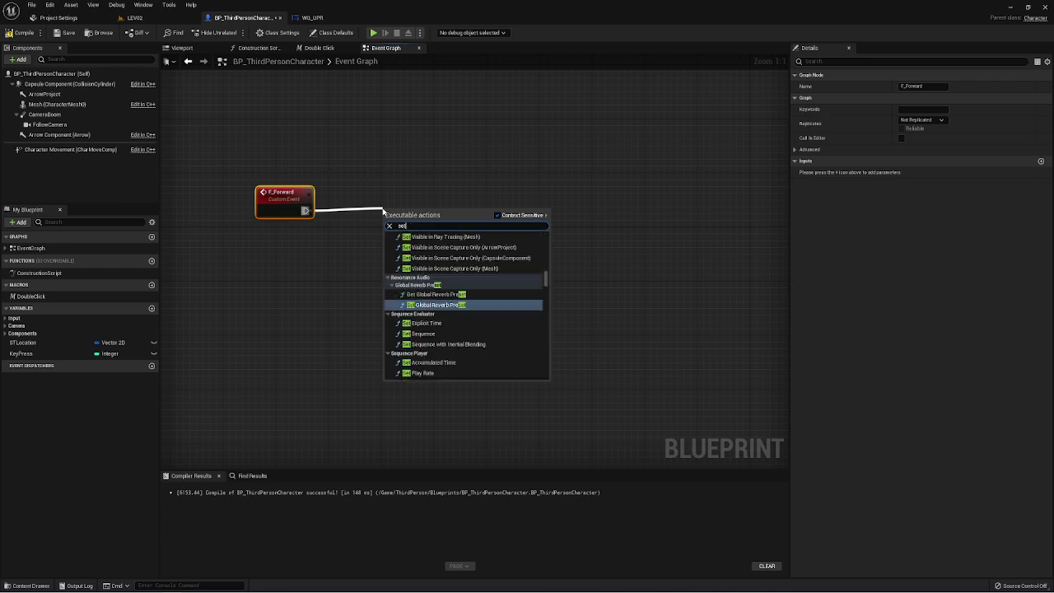
text( timer)
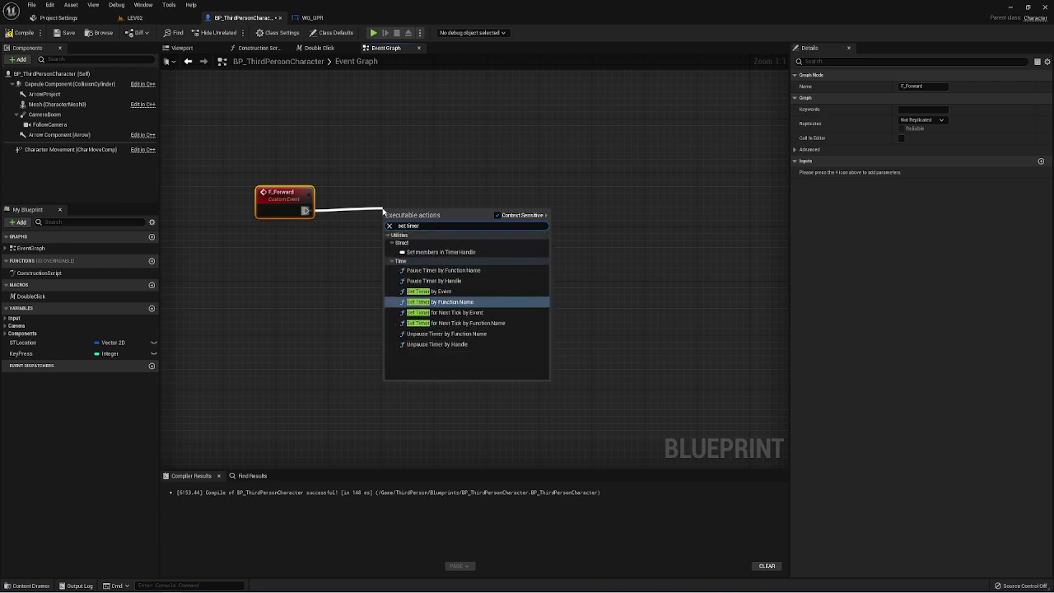
click(454, 313)
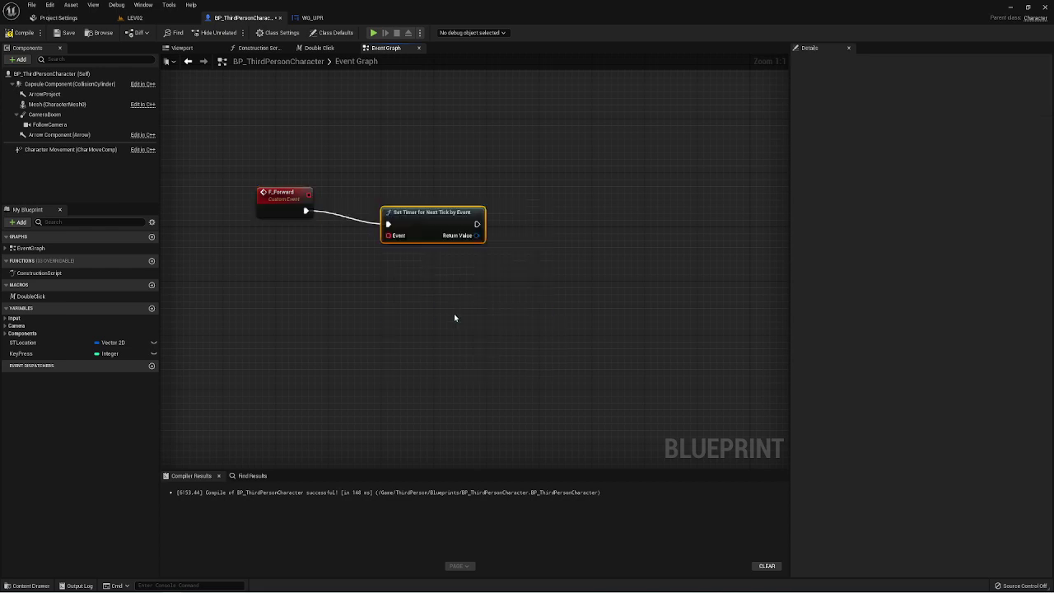
drag(424, 212, 418, 200)
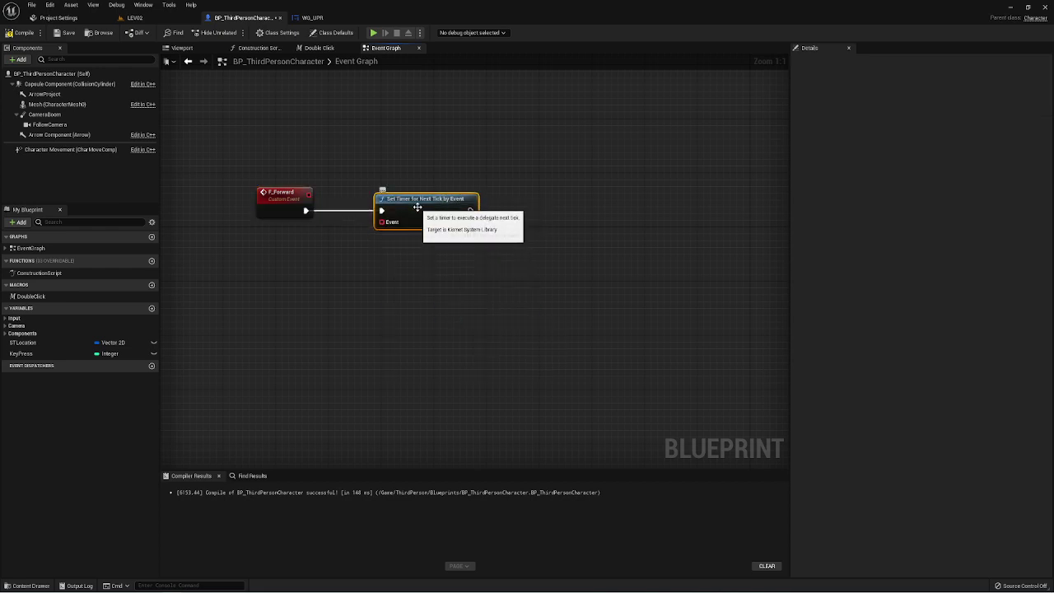
drag(400, 123, 440, 234)
key(Delete)
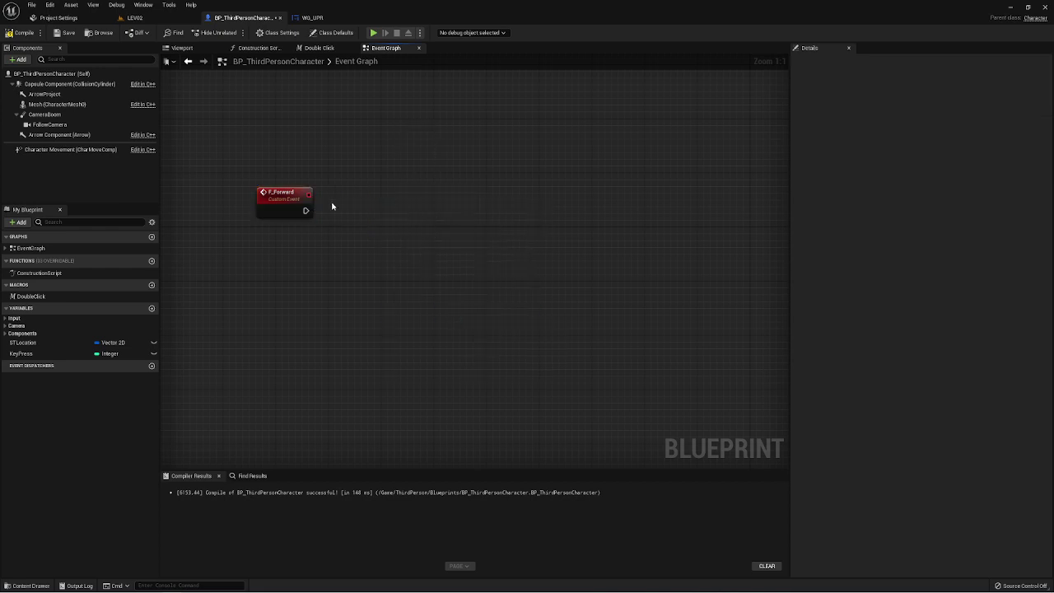
Step: Wire a Set Timer by Event node to F_Forward's execution output instead
drag(304, 211, 372, 204)
text(set)
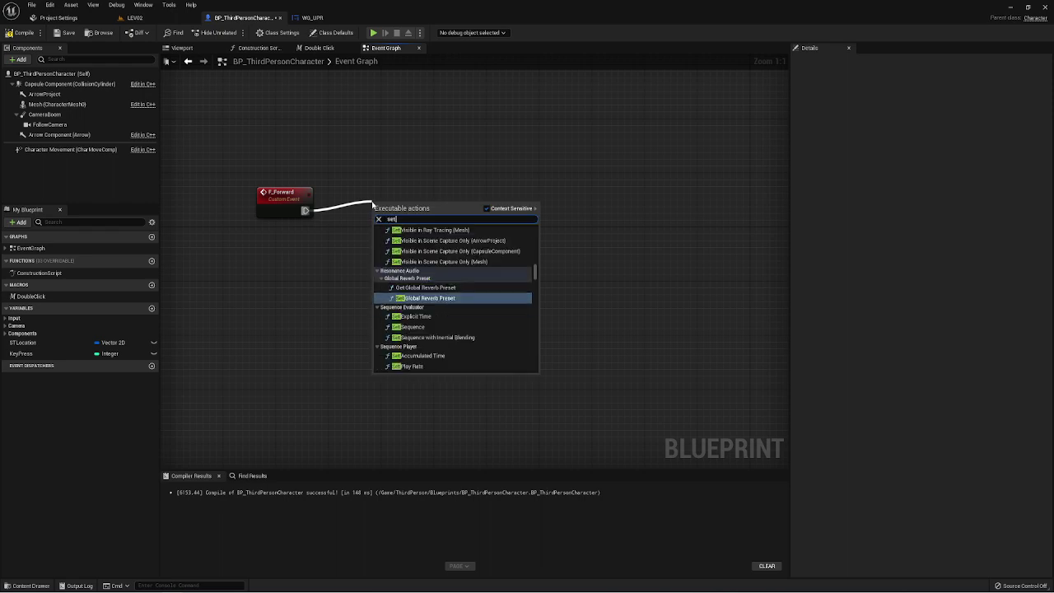
text( timer)
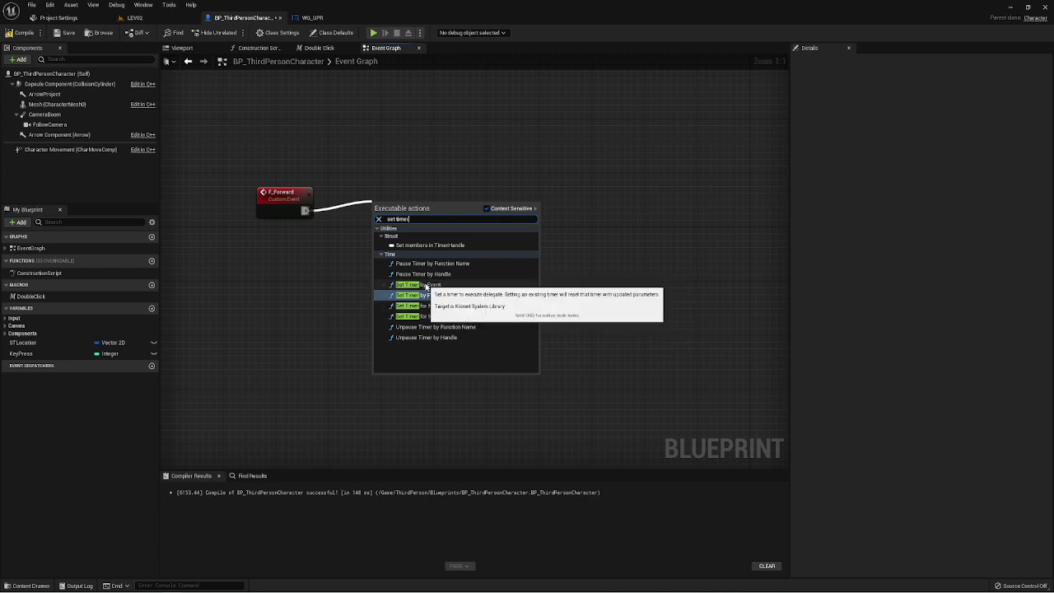
click(426, 285)
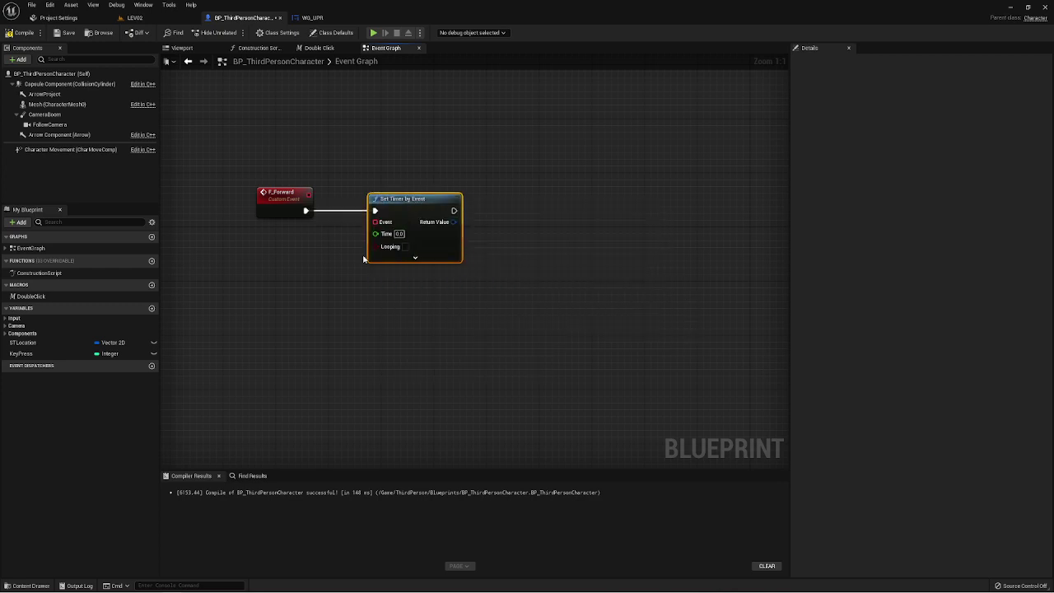
right_drag(363, 259, 428, 255)
Step: Feed a new FF_UP custom event into the timer's Event pin, with the timer looping every 0.05 seconds
drag(450, 208, 349, 275)
text(cus)
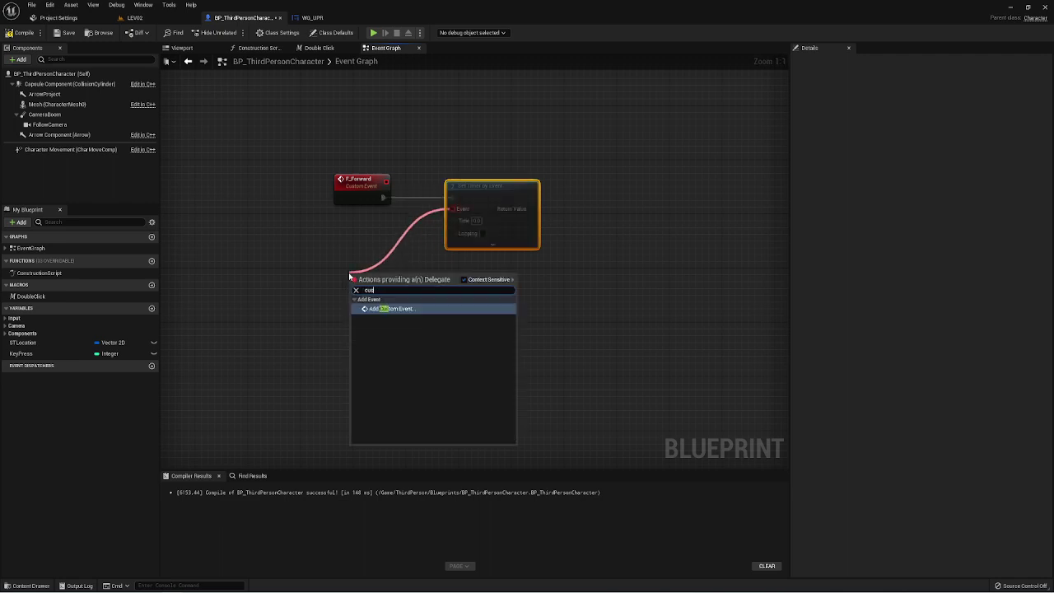
key(Return)
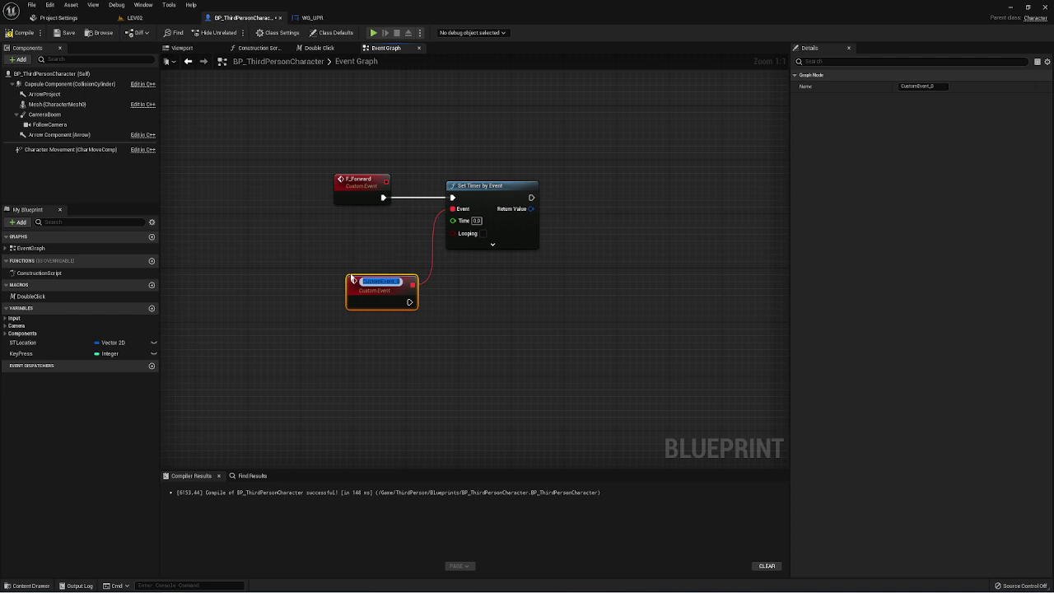
text(F_UP)
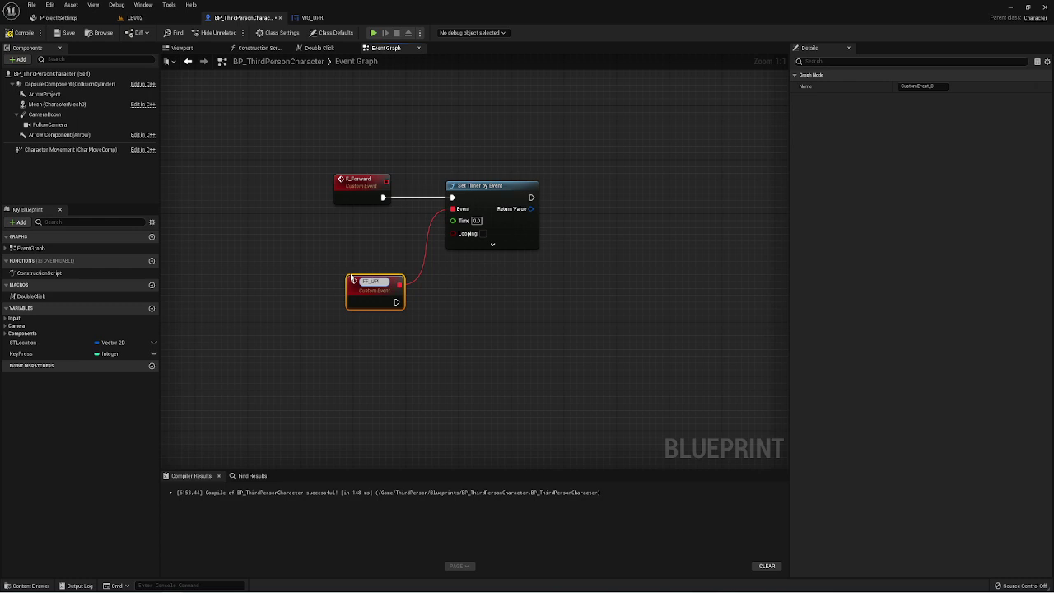
click(447, 357)
right_drag(464, 294, 369, 248)
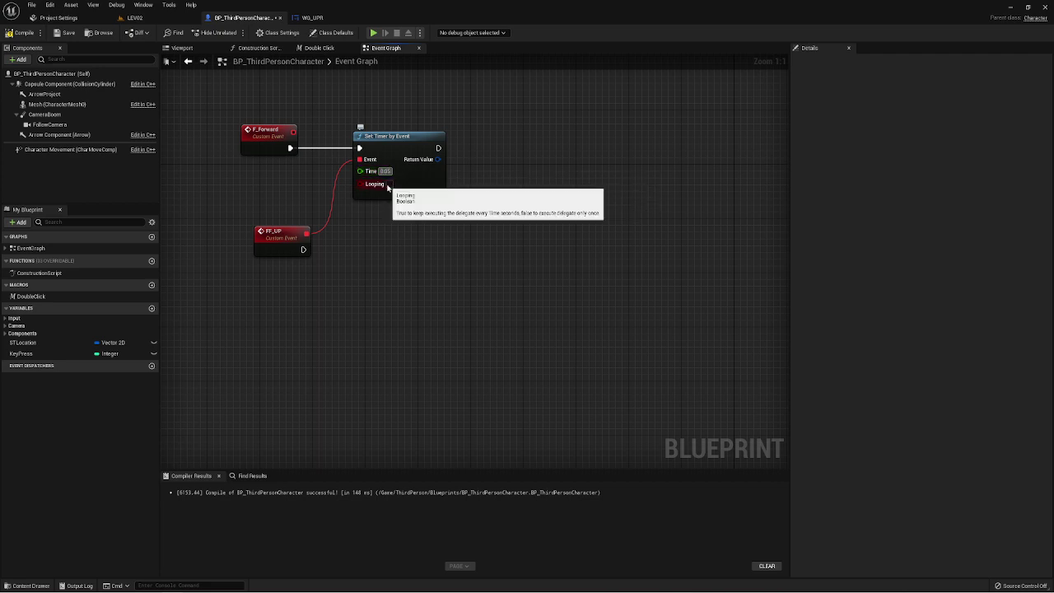
right_drag(314, 233, 330, 247)
drag(317, 250, 299, 288)
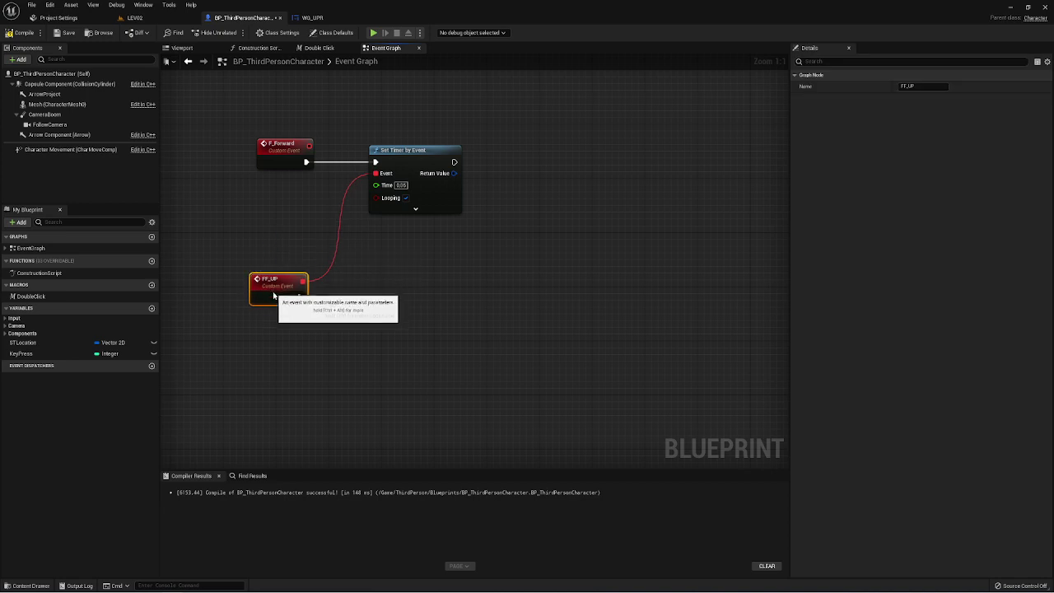
right_drag(405, 325, 397, 297)
right_drag(398, 248, 386, 248)
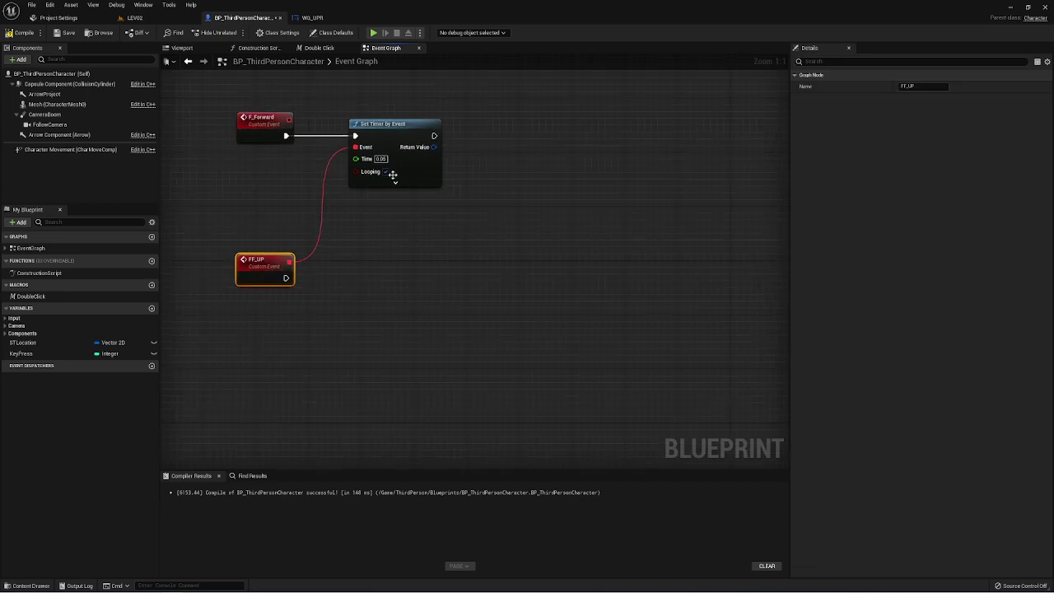
right_drag(447, 200, 500, 240)
mouse_move(464, 299)
right_down()
mouse_move(447, 266)
mouse_move(416, 248)
right_up()
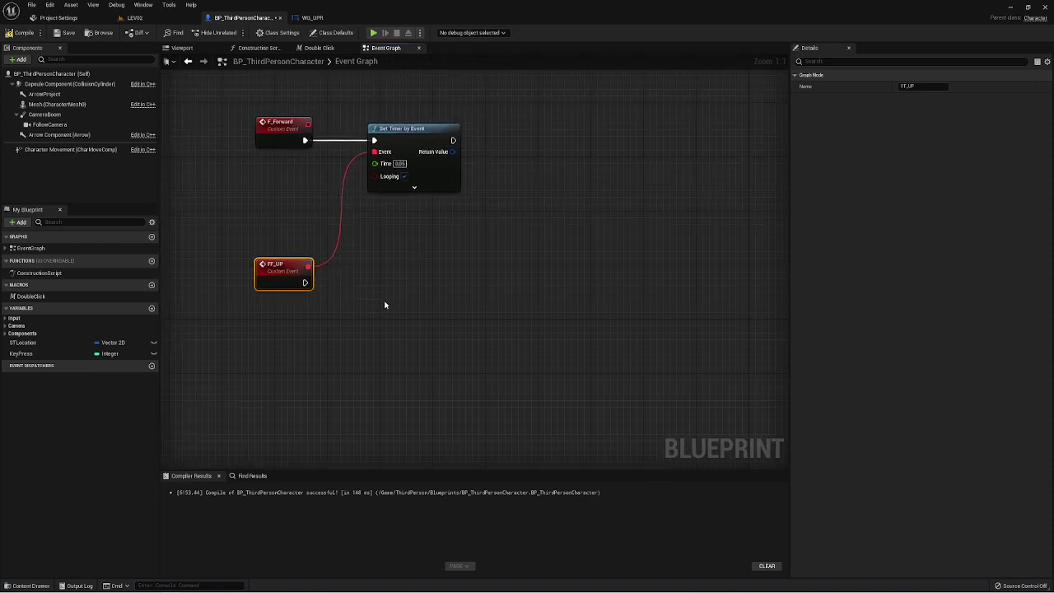
Step: Select the template's Get Control Rotation, Get Forward Vector and Add Movement Input nodes
scroll(385, 305, down, 3)
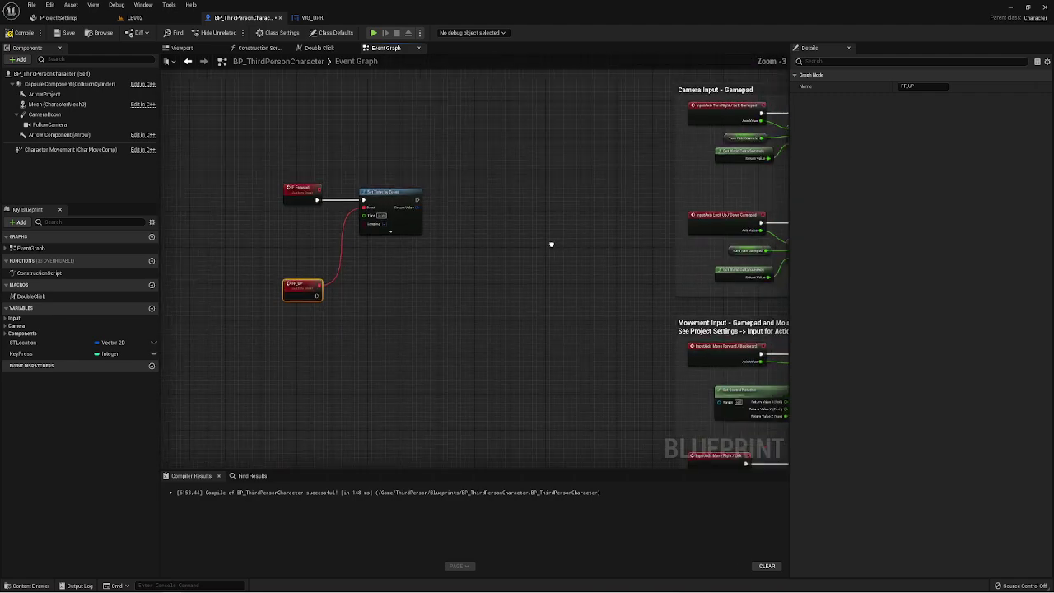
right_drag(551, 242, 367, 217)
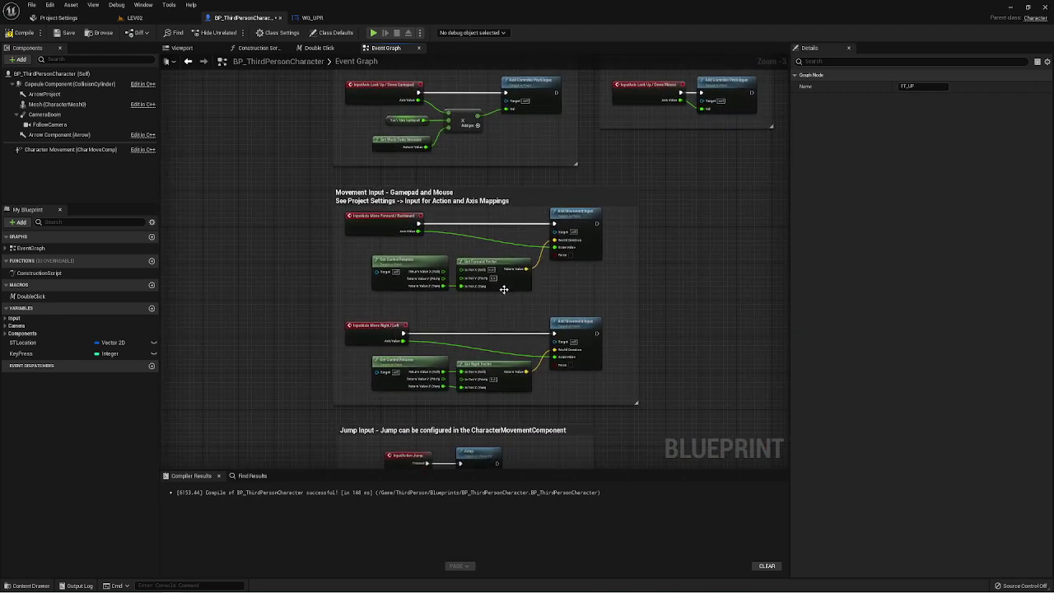
scroll(367, 218, up, 2)
click(355, 202)
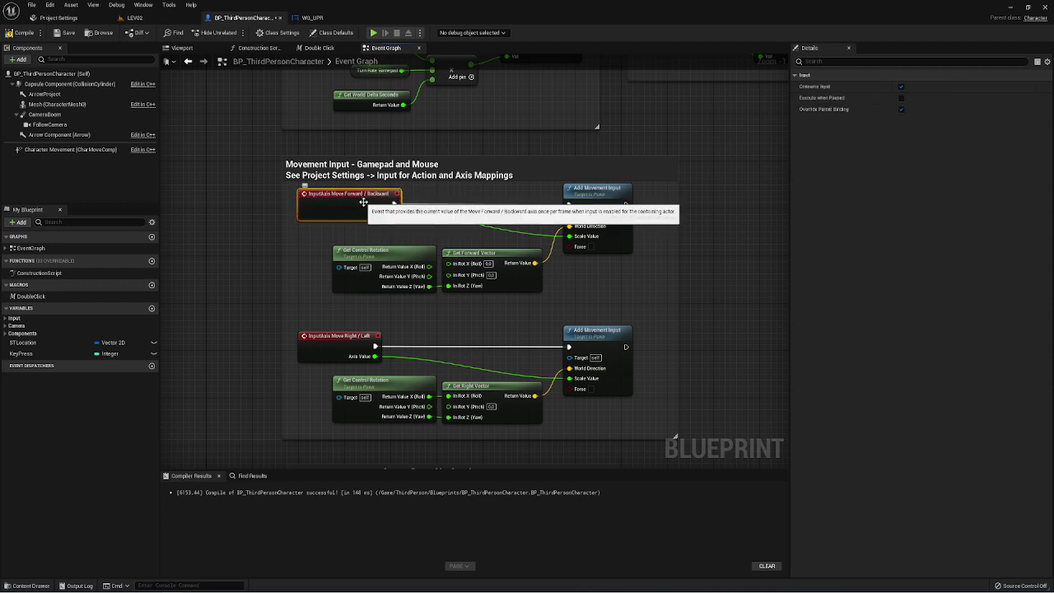
drag(539, 183, 651, 270)
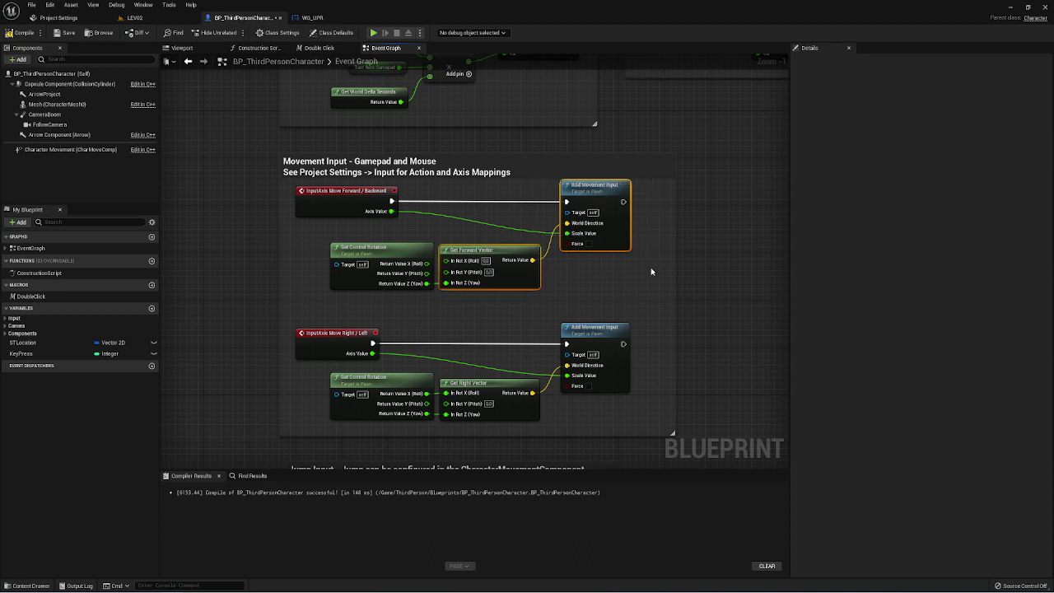
click(606, 263)
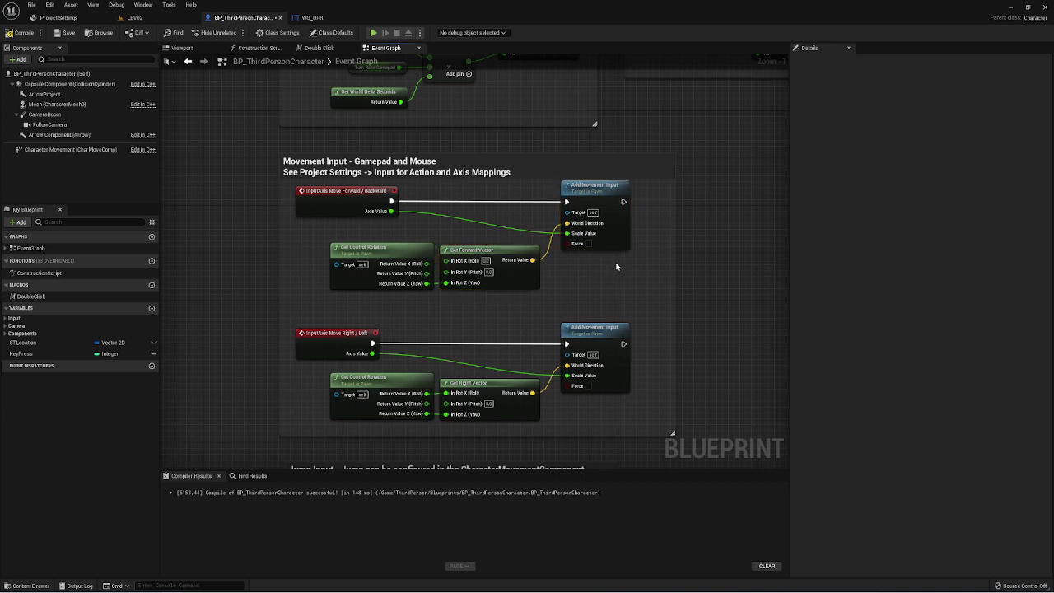
drag(583, 269, 425, 243)
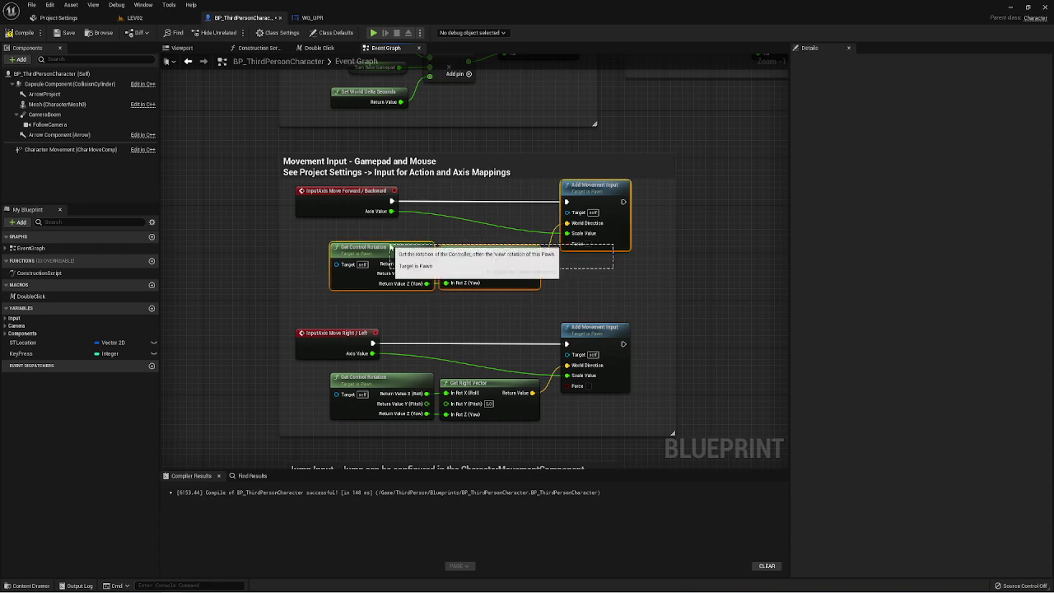
Step: Paste copies of those three nodes beside FF_UP and wire FF_UP into Add Movement Input
key(ctrl+c)
right_drag(447, 254, 383, 267)
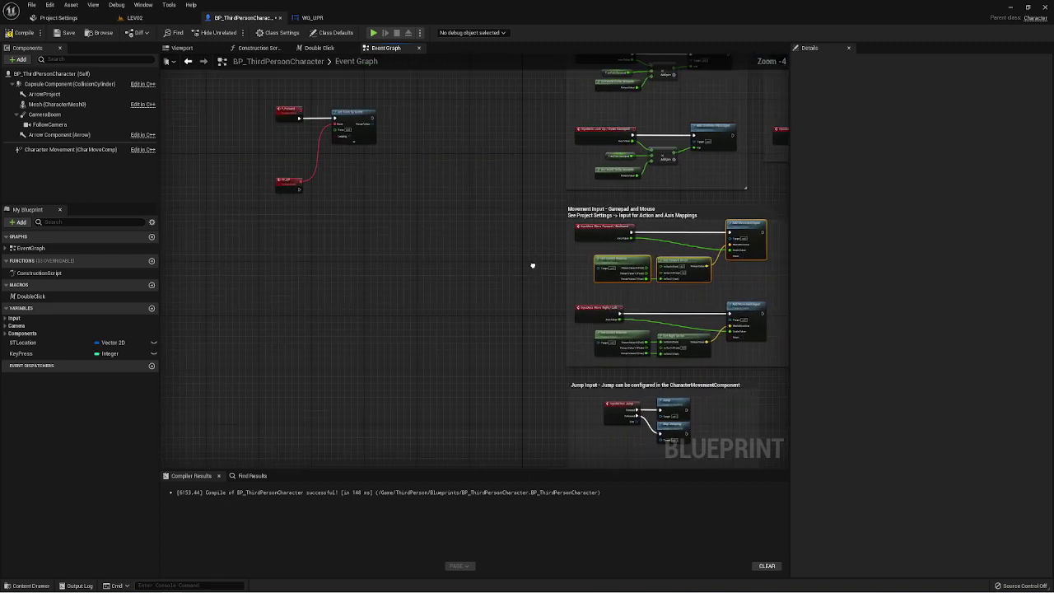
key(ctrl+v)
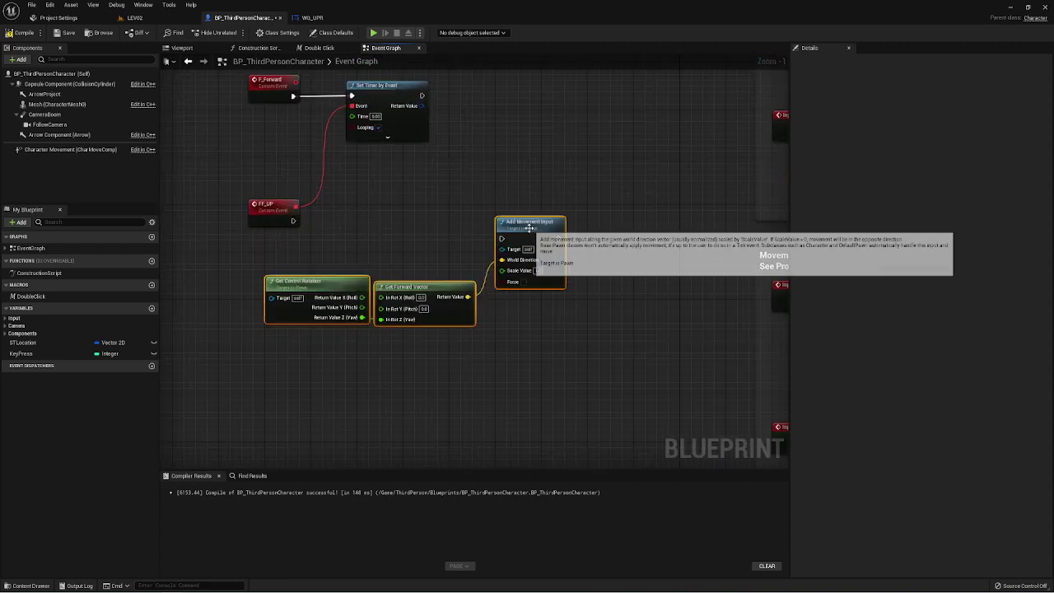
drag(389, 287, 331, 264)
right_drag(332, 264, 406, 280)
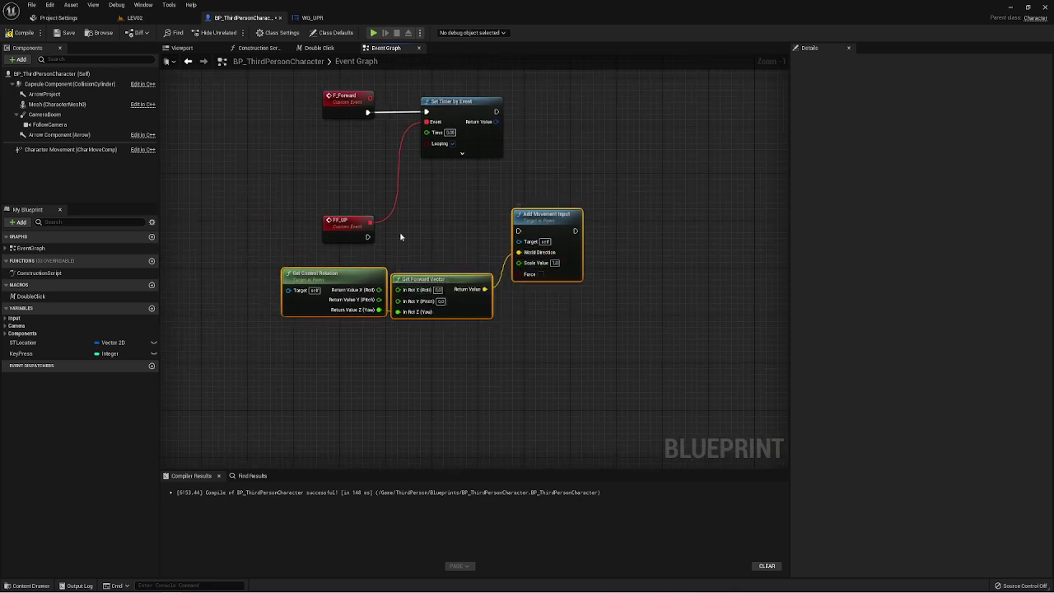
mouse_move(368, 237)
mouse_down()
mouse_move(518, 231)
mouse_move(469, 236)
mouse_up()
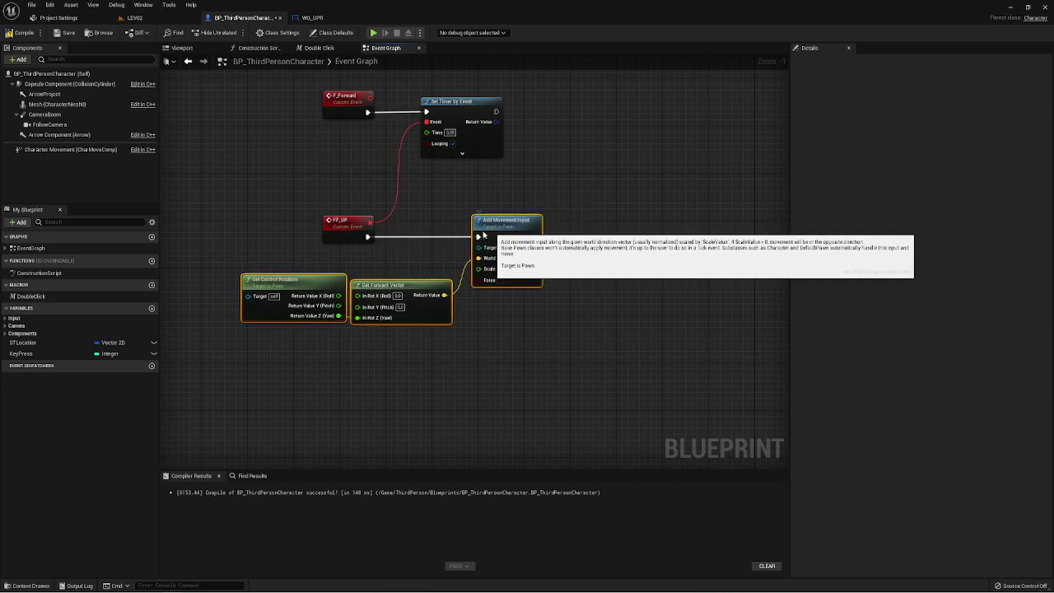
right_drag(470, 319, 468, 361)
click(388, 396)
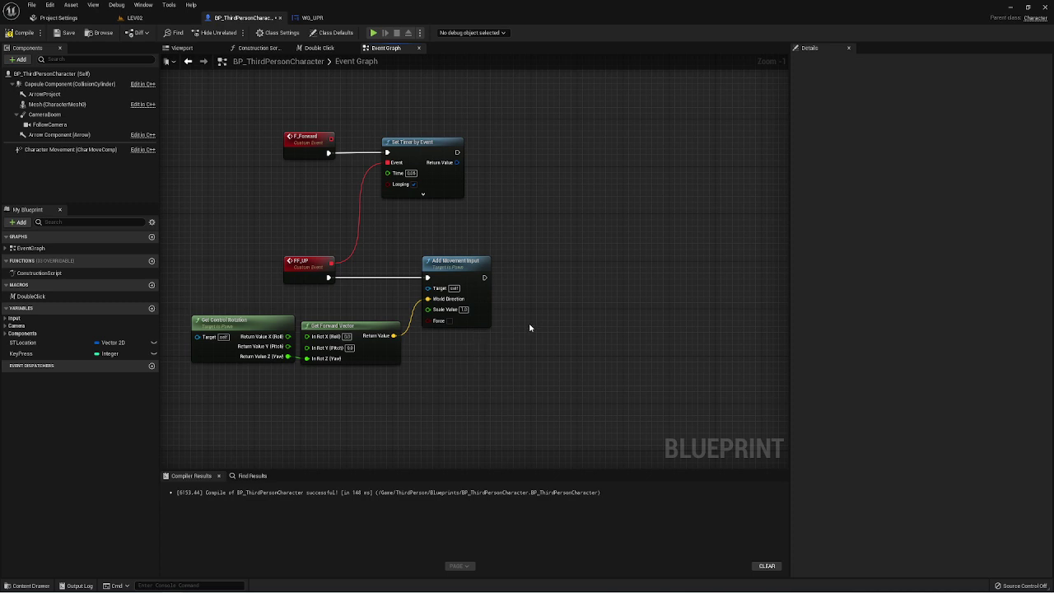
right_drag(498, 292, 521, 267)
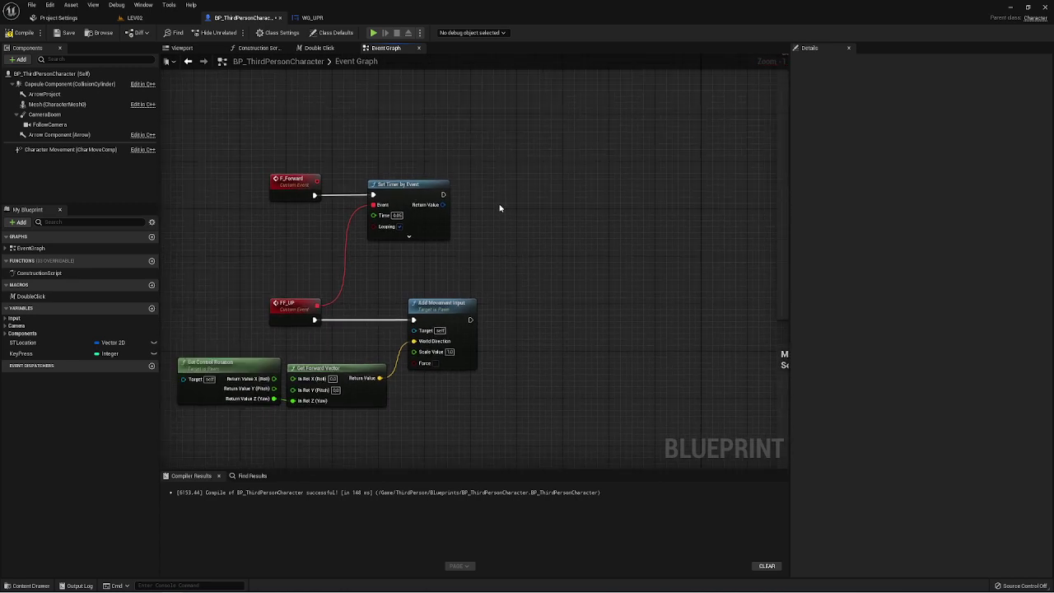
Step: Add a new custom event named Stop_F_forward
right_click(499, 209)
text(cu)
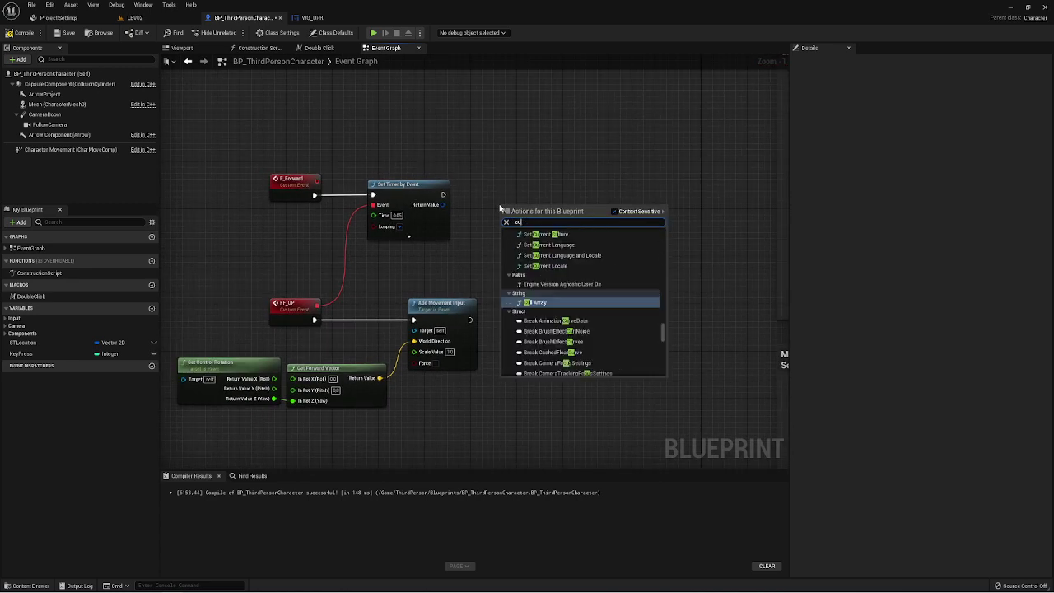
text(s)
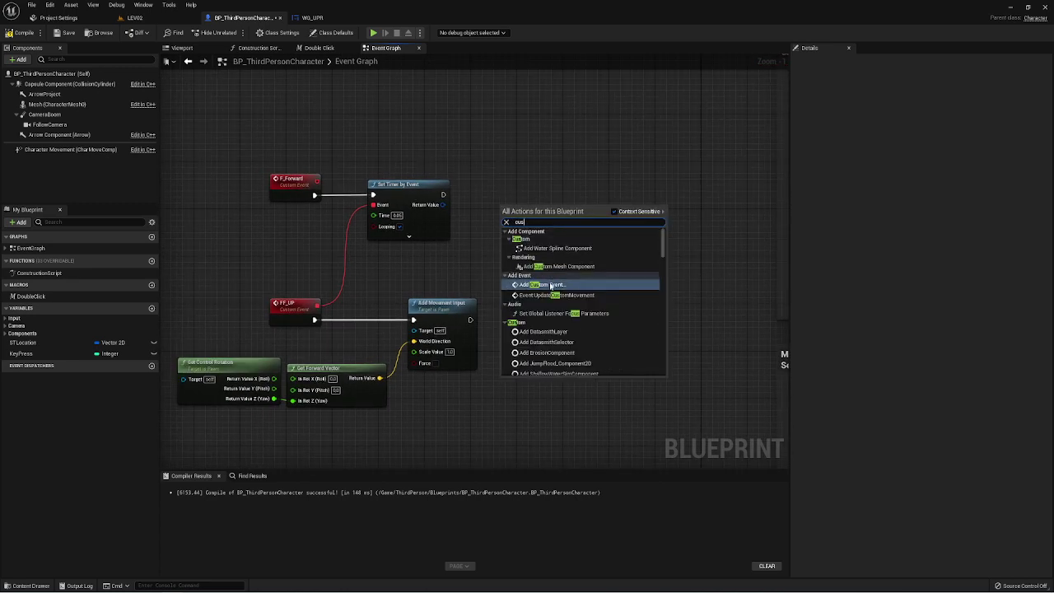
click(550, 285)
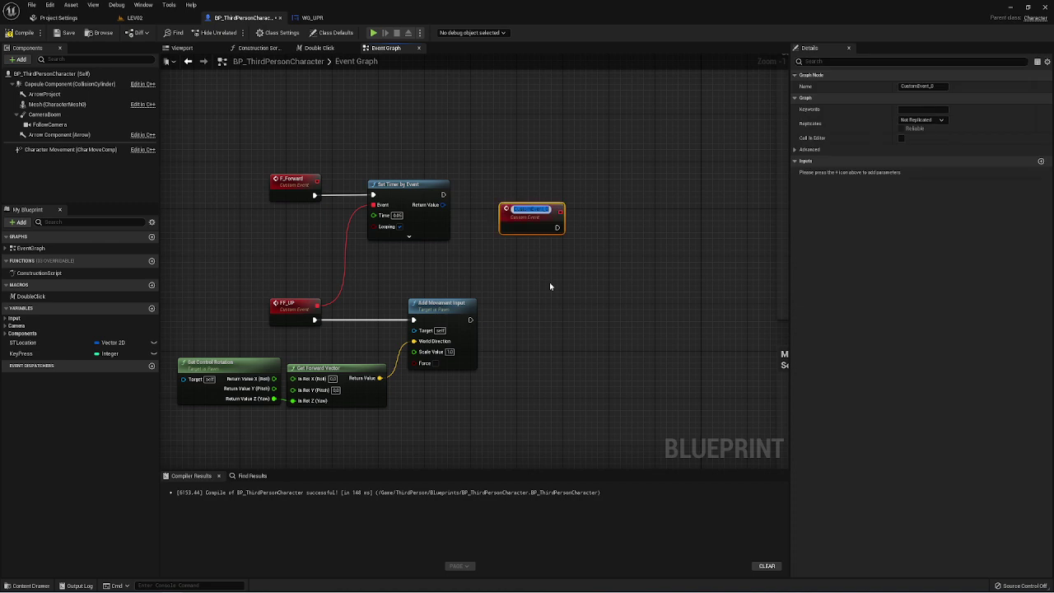
text(Stop_F_)
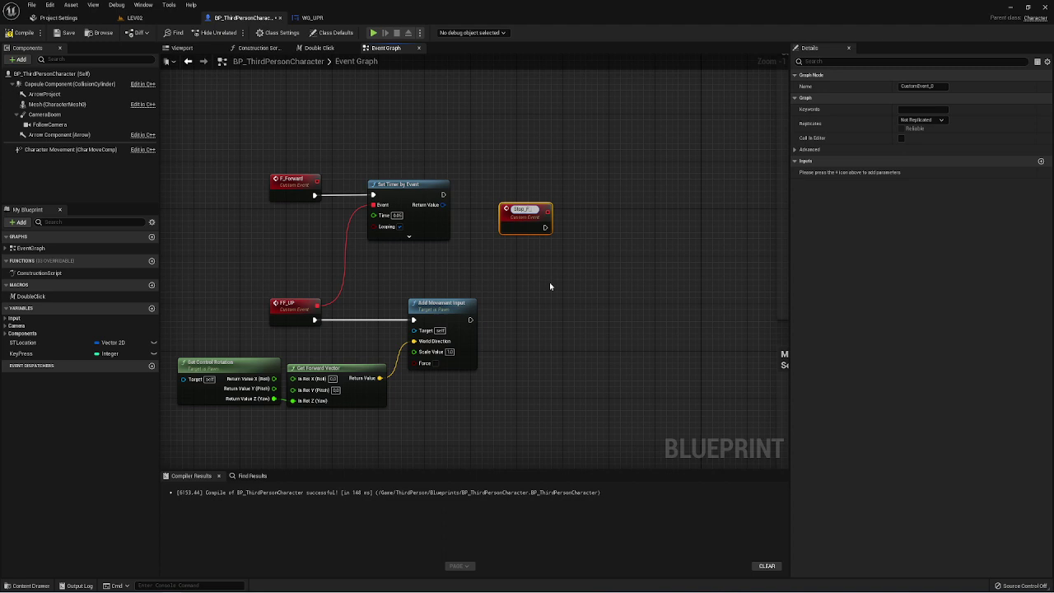
text(forwar)
text(d)
click(551, 284)
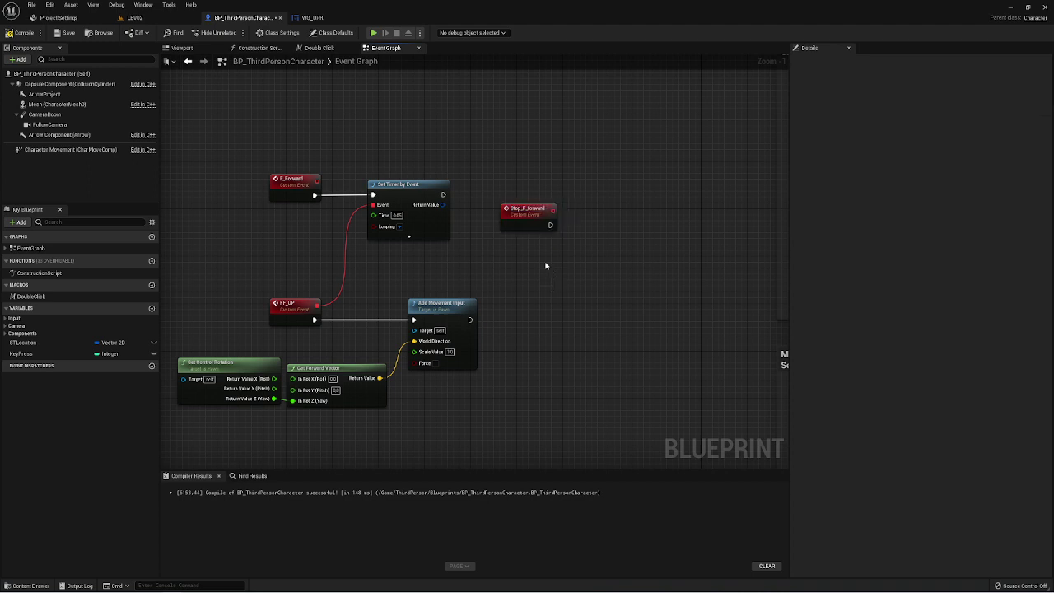
Step: Pass the timer's Return Value to Pause Timer by Handle, triggered by Stop_F_forward
right_drag(511, 243, 477, 246)
drag(410, 208, 417, 204)
right_drag(369, 193, 306, 216)
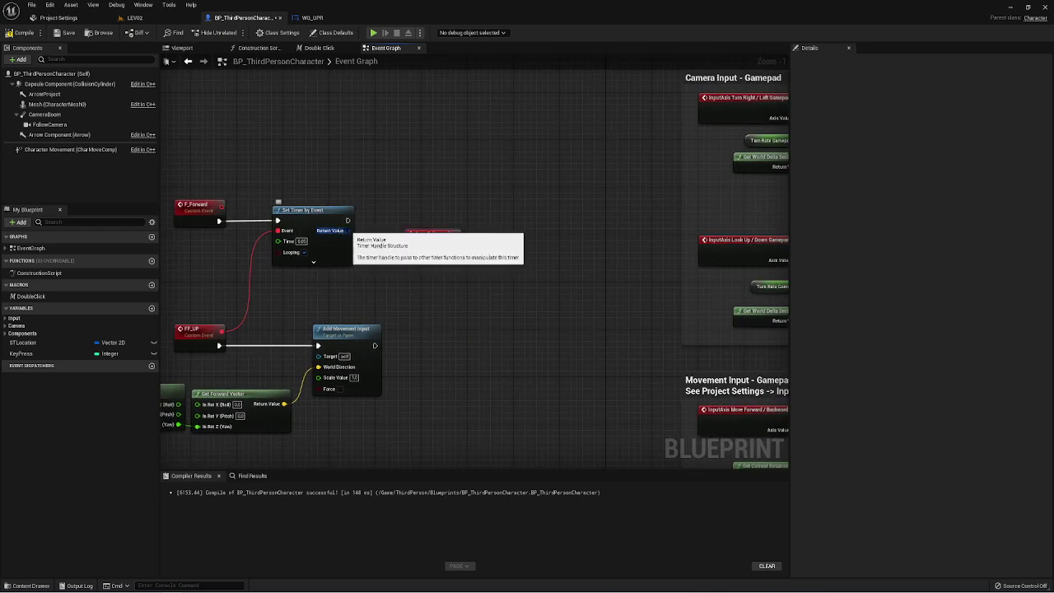
drag(348, 230, 478, 223)
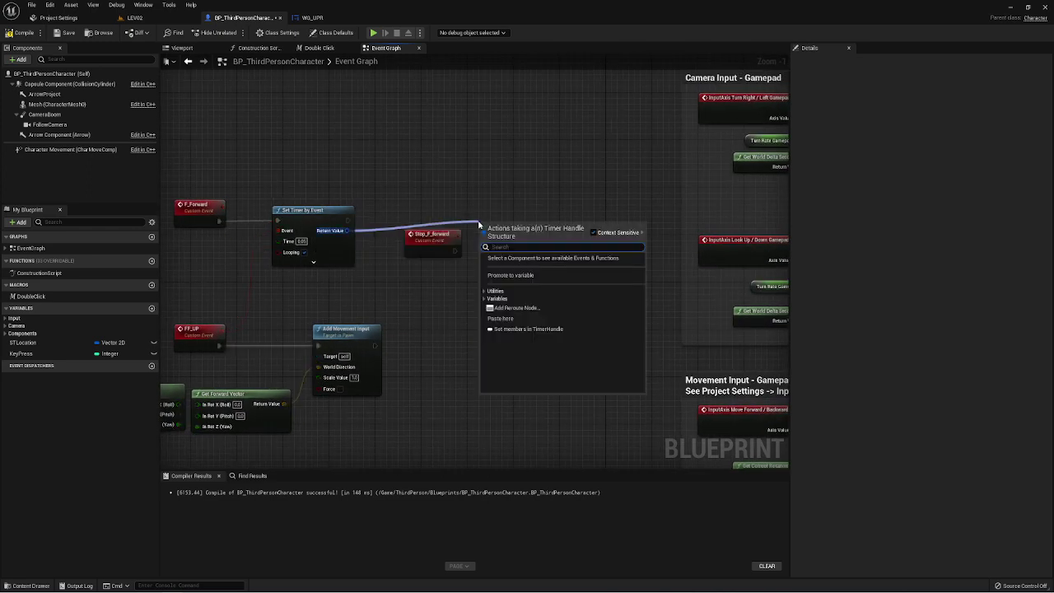
text(pau)
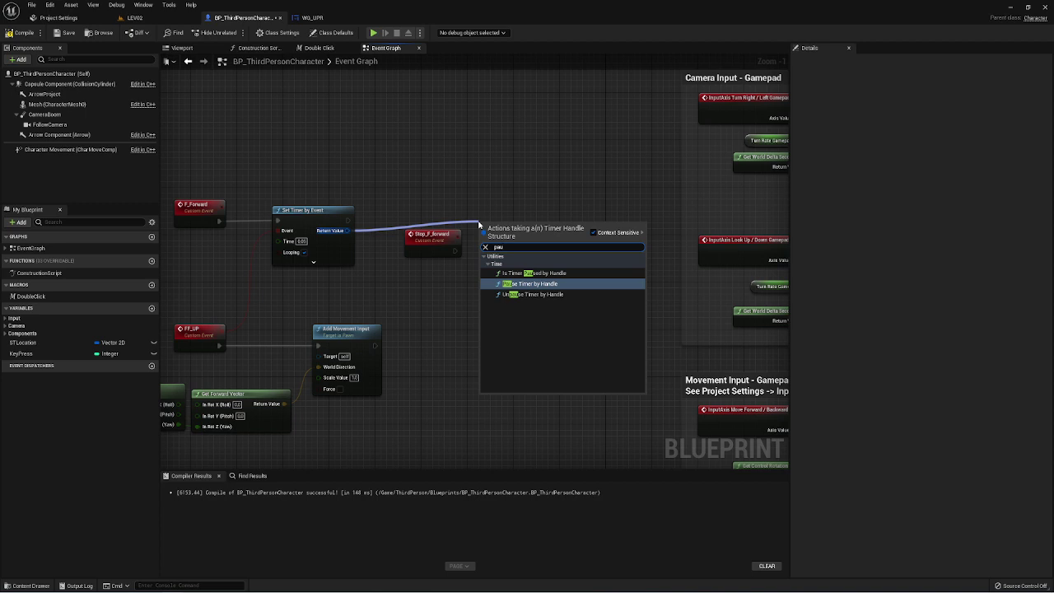
click(531, 283)
mouse_move(486, 238)
mouse_down()
mouse_move(464, 239)
mouse_move(504, 242)
mouse_move(485, 251)
mouse_up()
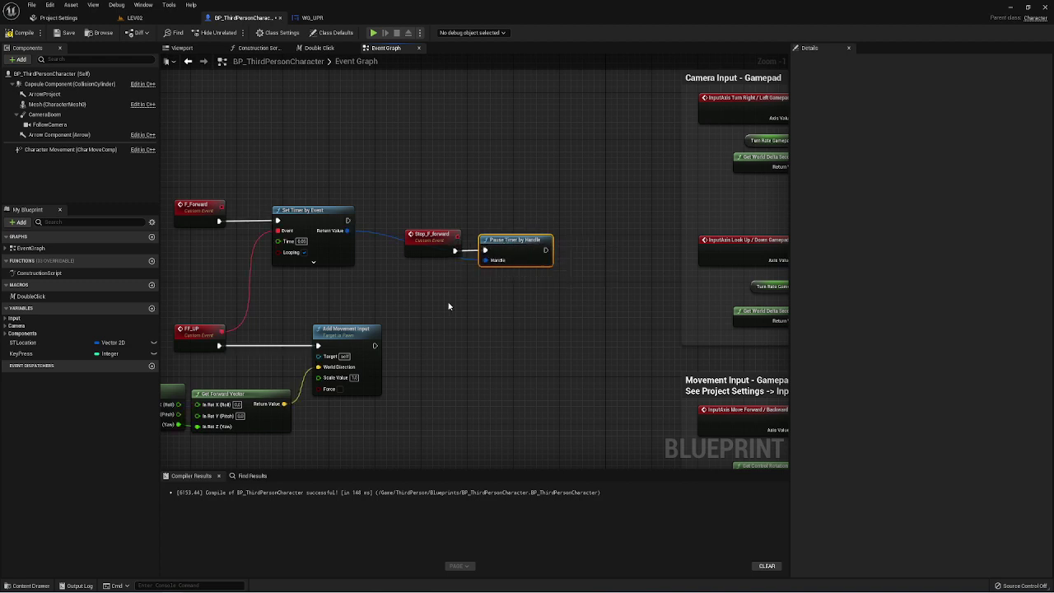
Step: Move the rotation, vector and movement nodes up and place FF_UP beside them
right_drag(448, 306, 455, 262)
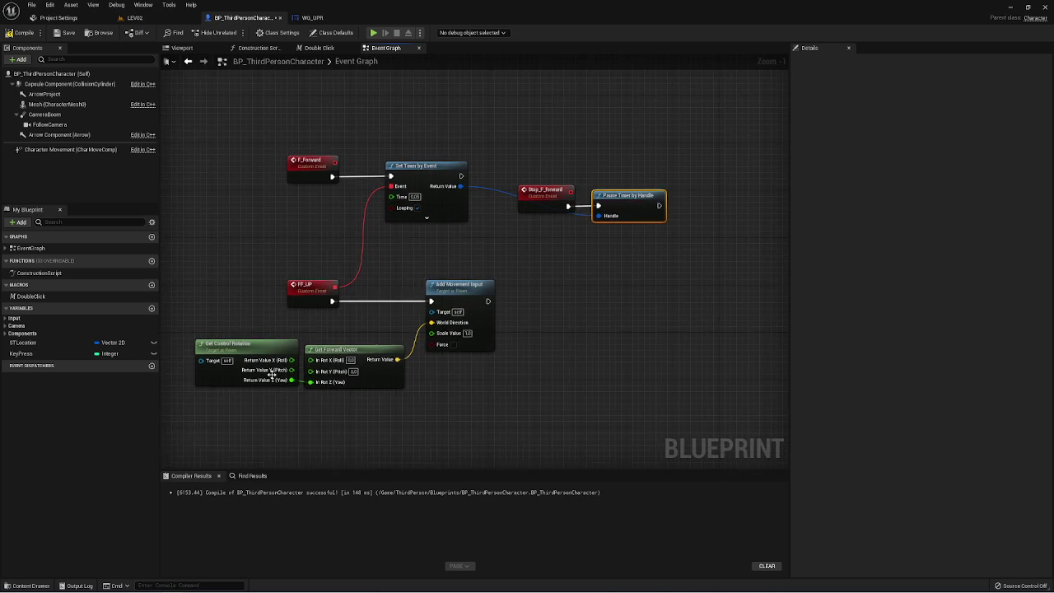
mouse_move(225, 405)
mouse_down()
mouse_move(436, 329)
mouse_move(435, 311)
mouse_up()
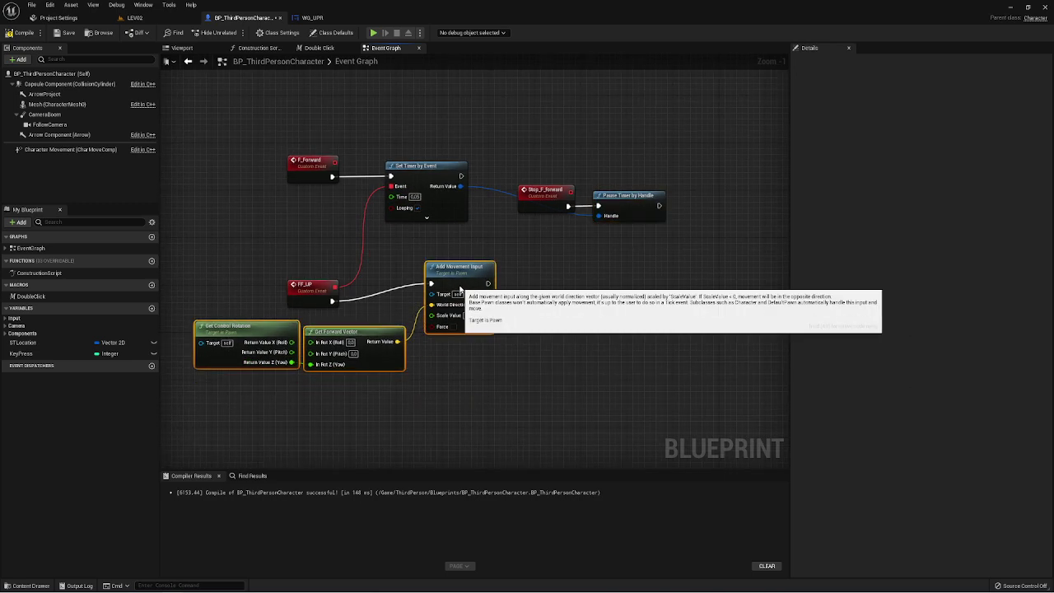
drag(314, 292, 348, 281)
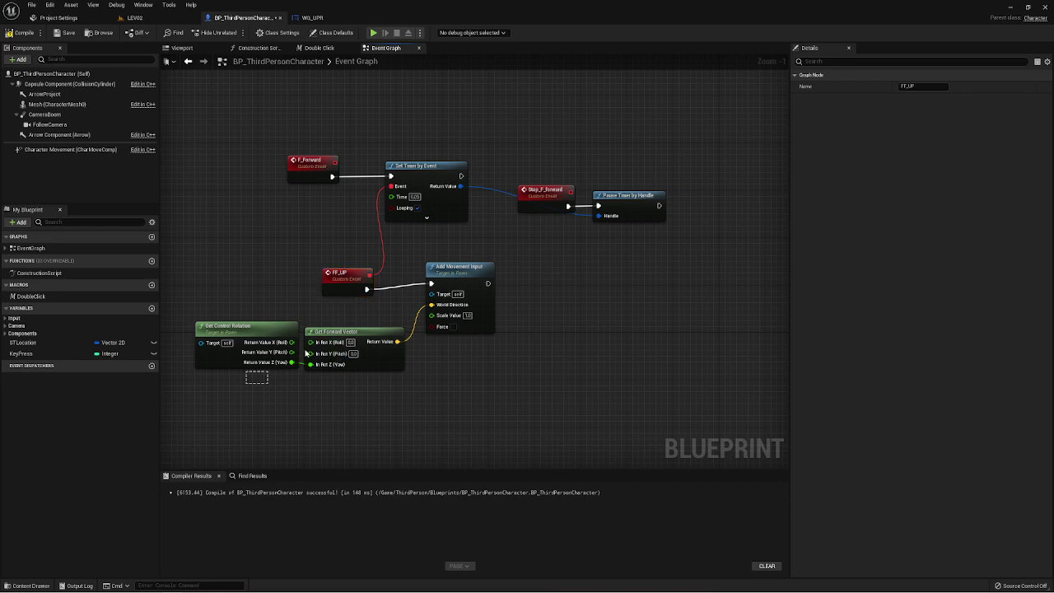
mouse_move(255, 381)
mouse_down()
mouse_move(486, 268)
mouse_move(461, 237)
mouse_up()
Step: Look over the template input groups, then box-select the whole F_Forward and FF_UP cluster
scroll(461, 238, down, 3)
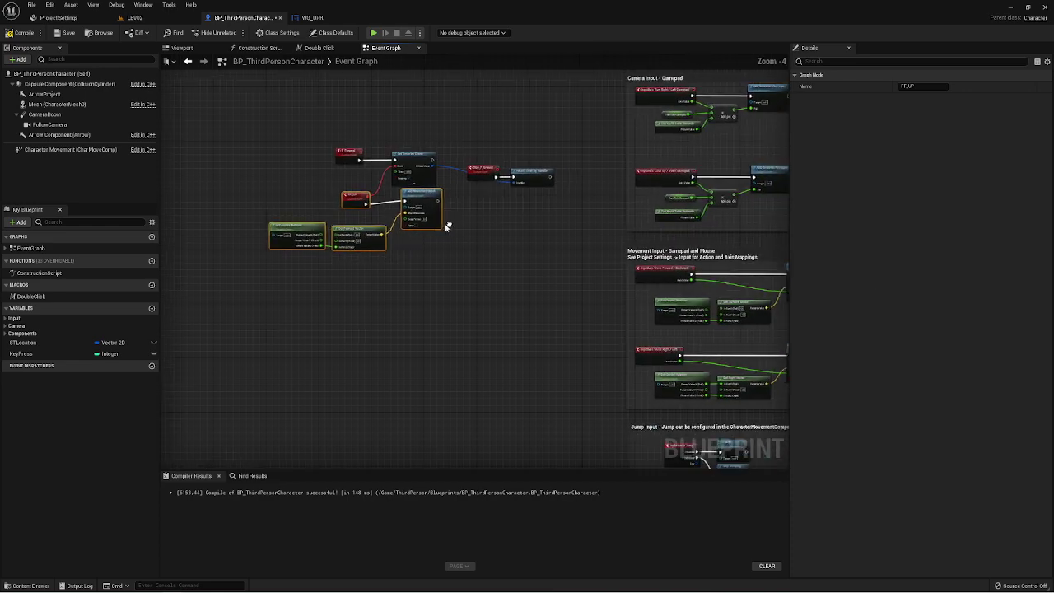
scroll(435, 240, up, 3)
scroll(434, 241, down, 2)
right_drag(485, 254, 392, 231)
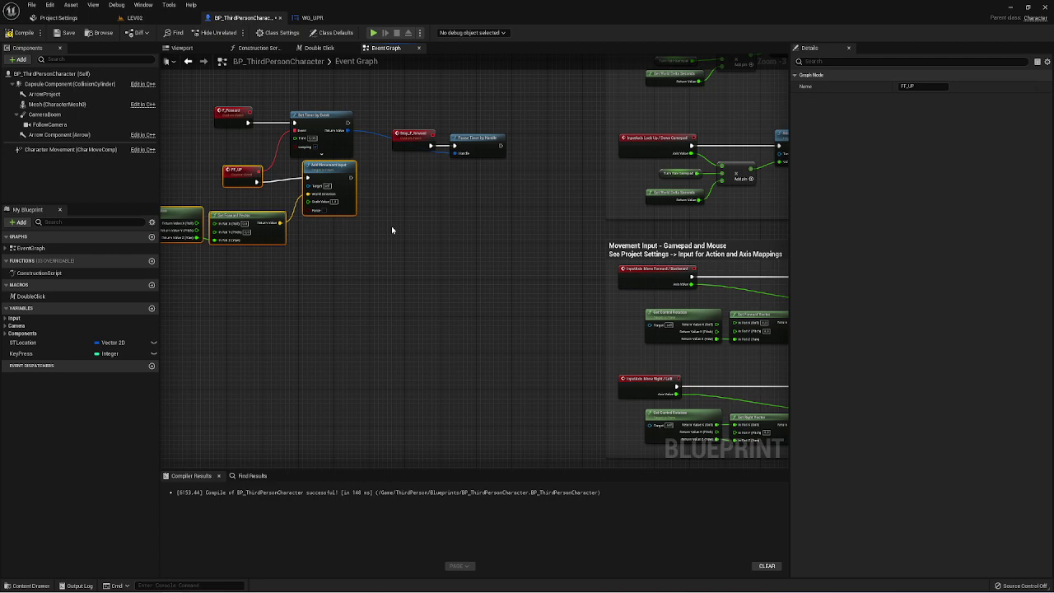
mouse_move(391, 229)
right_down()
mouse_move(433, 268)
mouse_move(570, 262)
right_up()
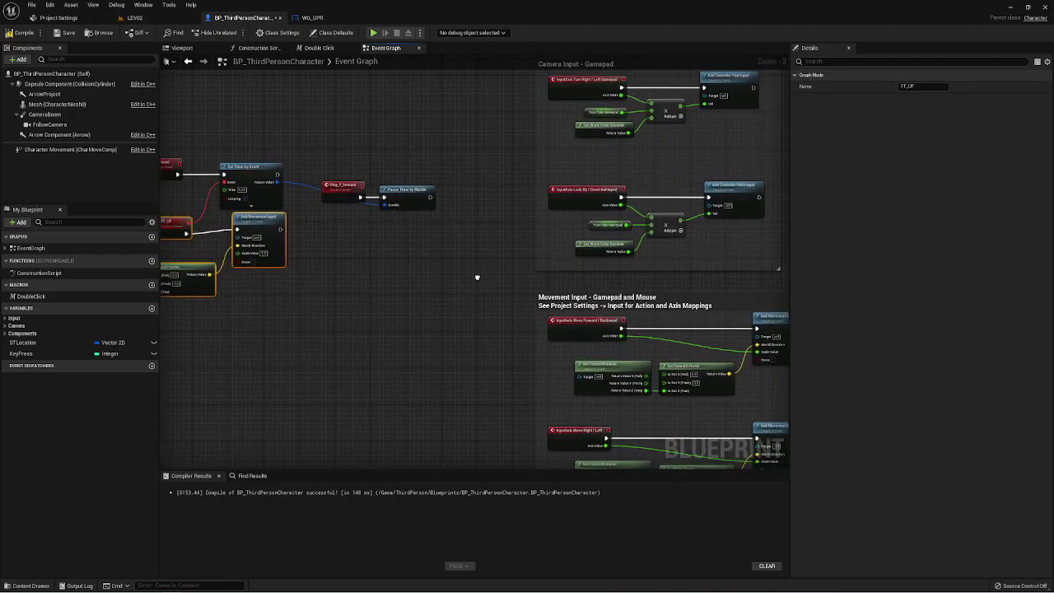
right_drag(203, 302, 371, 299)
mouse_move(314, 295)
mouse_down()
mouse_move(719, 154)
mouse_move(712, 148)
mouse_up()
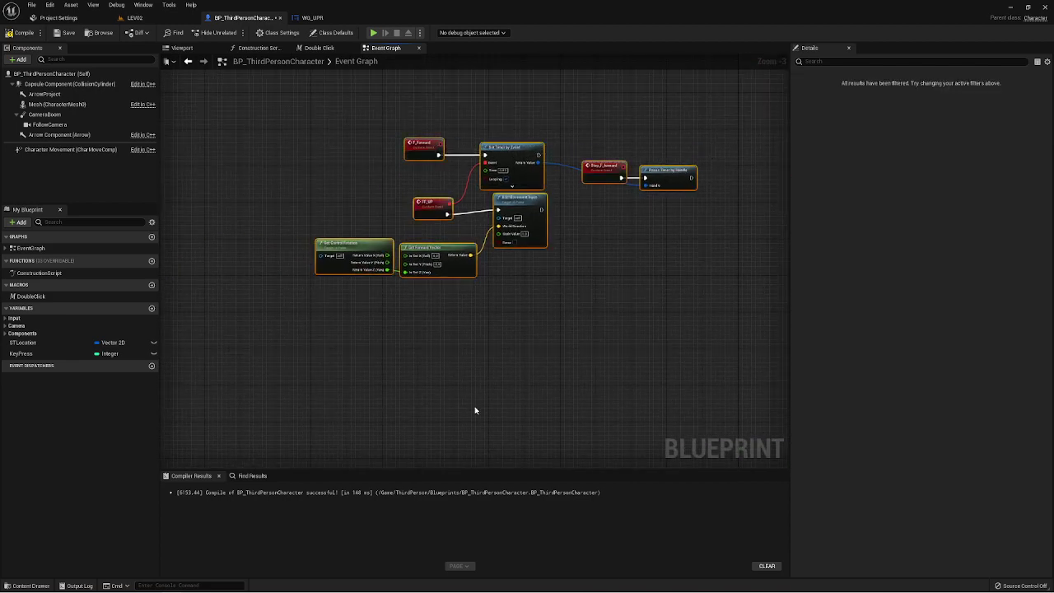
Step: Duplicate the node cluster and delete the copy's Get Control Rotation and Get Forward Vector
key(ctrl+c)
key(ctrl+v)
right_drag(509, 184, 502, 159)
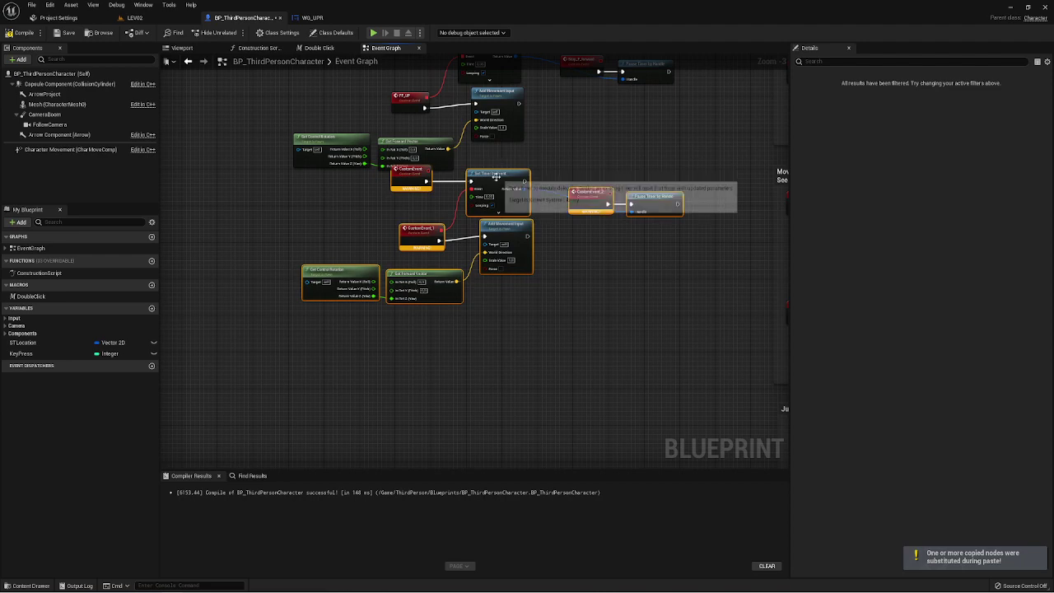
scroll(482, 227, up, 3)
click(394, 212)
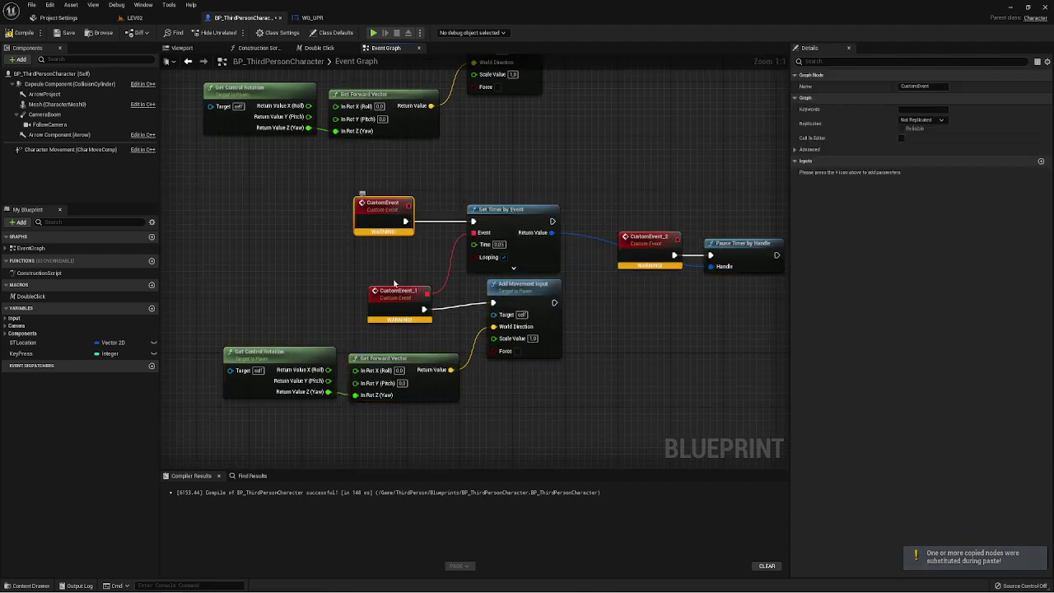
drag(215, 339, 474, 404)
key(Delete)
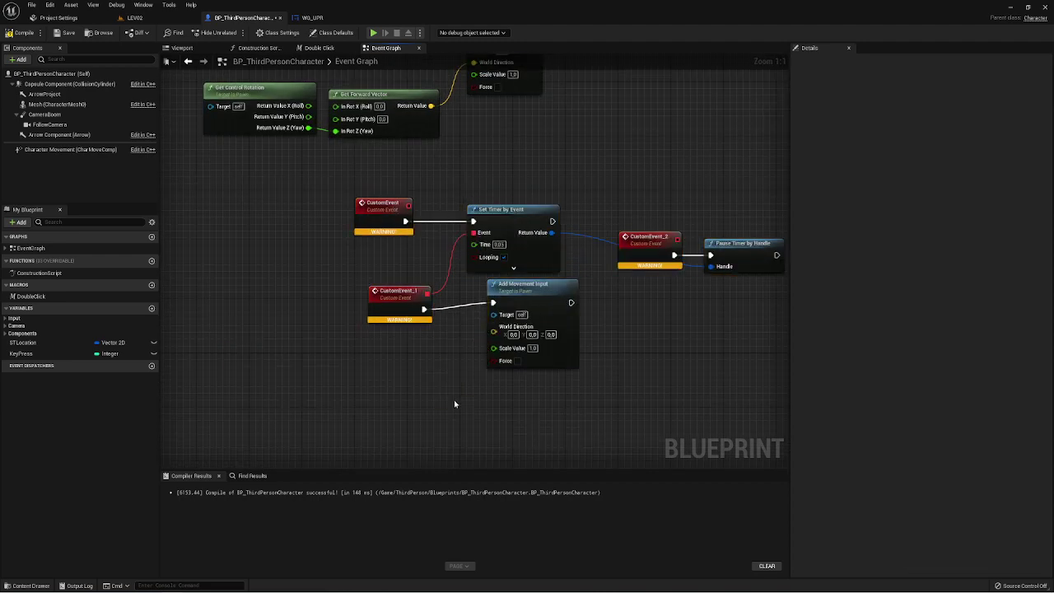
Step: Bring the template's Get Control Rotation and Get Right Vector beside the copy, aligned with Add Movement Input
scroll(453, 403, down, 3)
right_drag(498, 394, 564, 265)
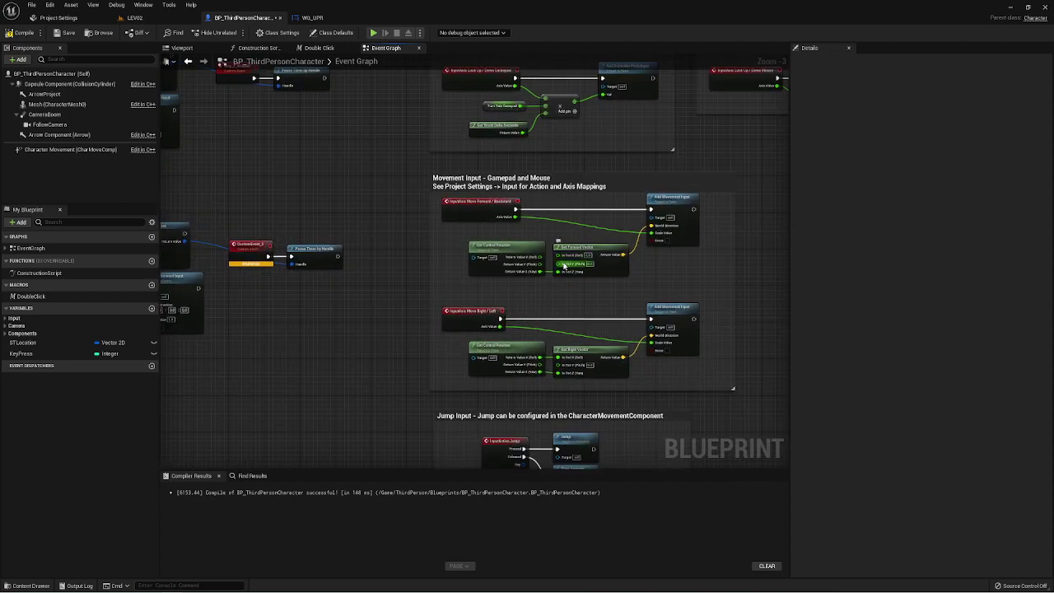
scroll(565, 265, up, 2)
drag(375, 316, 554, 318)
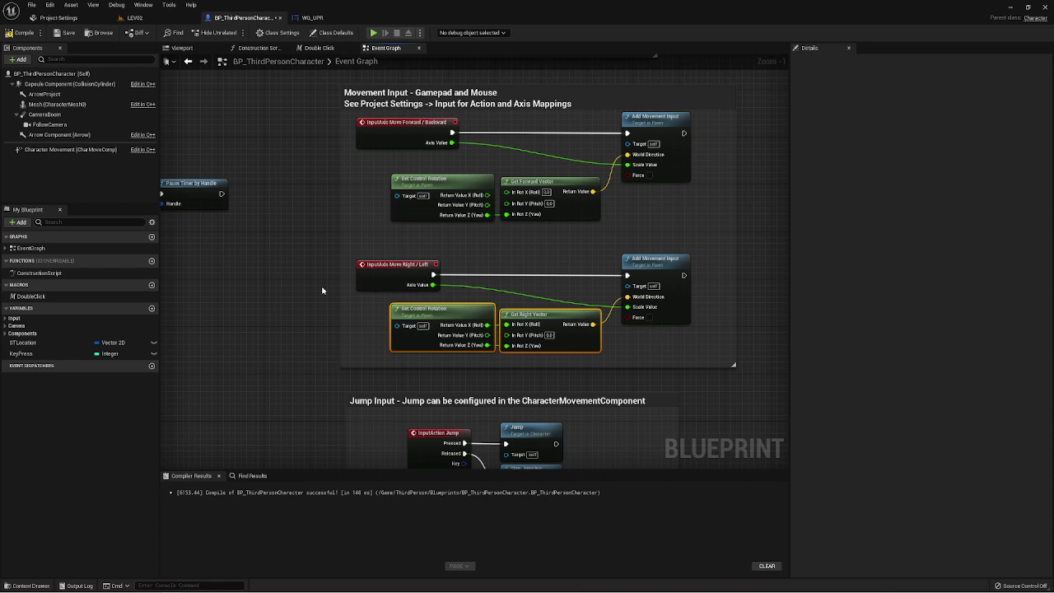
drag(461, 308, 326, 280)
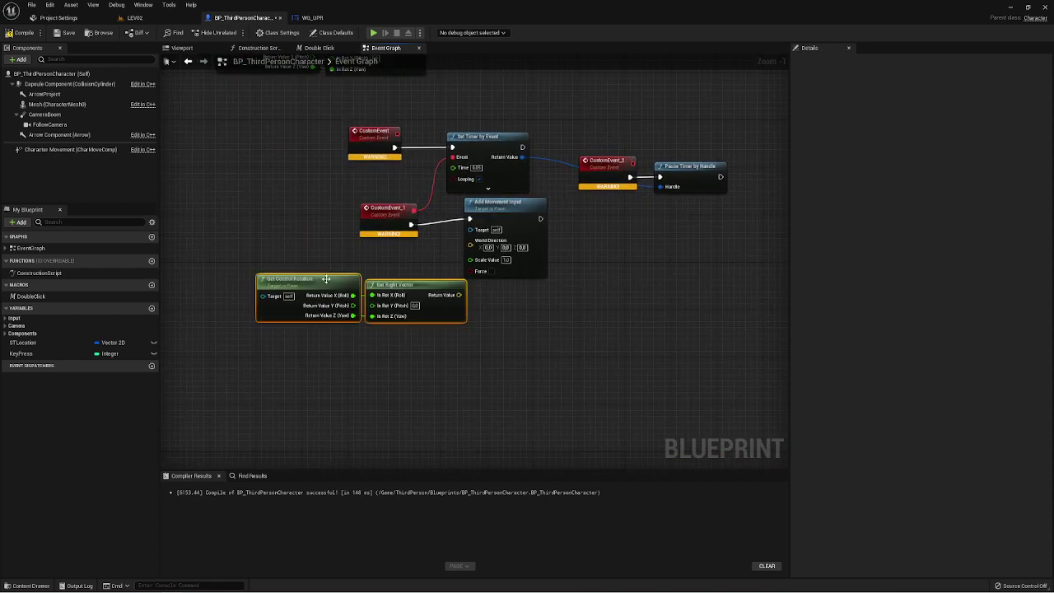
mouse_move(456, 298)
mouse_down()
mouse_move(444, 274)
mouse_move(472, 244)
mouse_up()
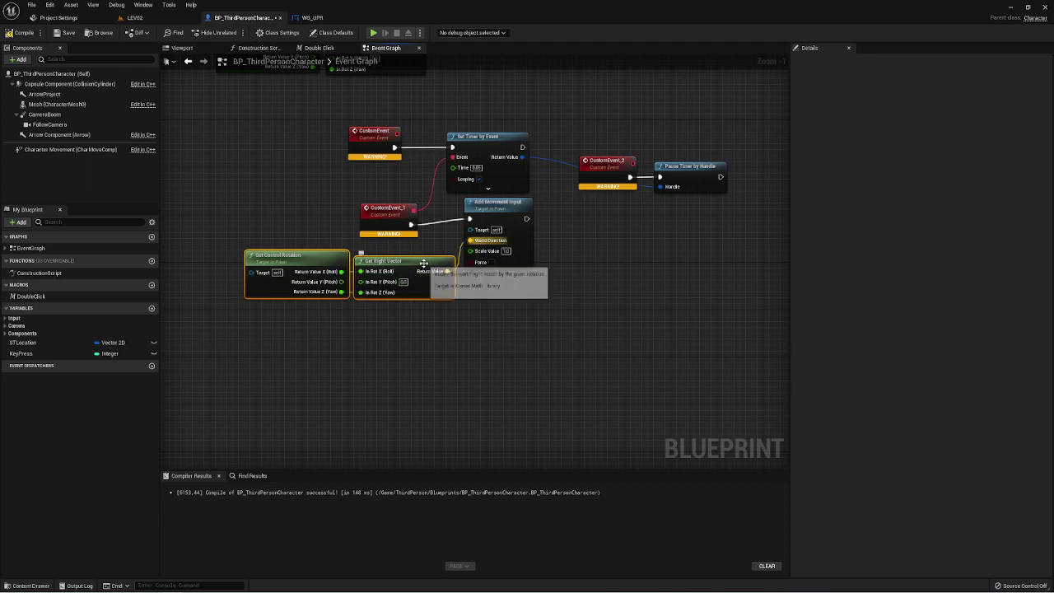
right_drag(373, 166, 378, 216)
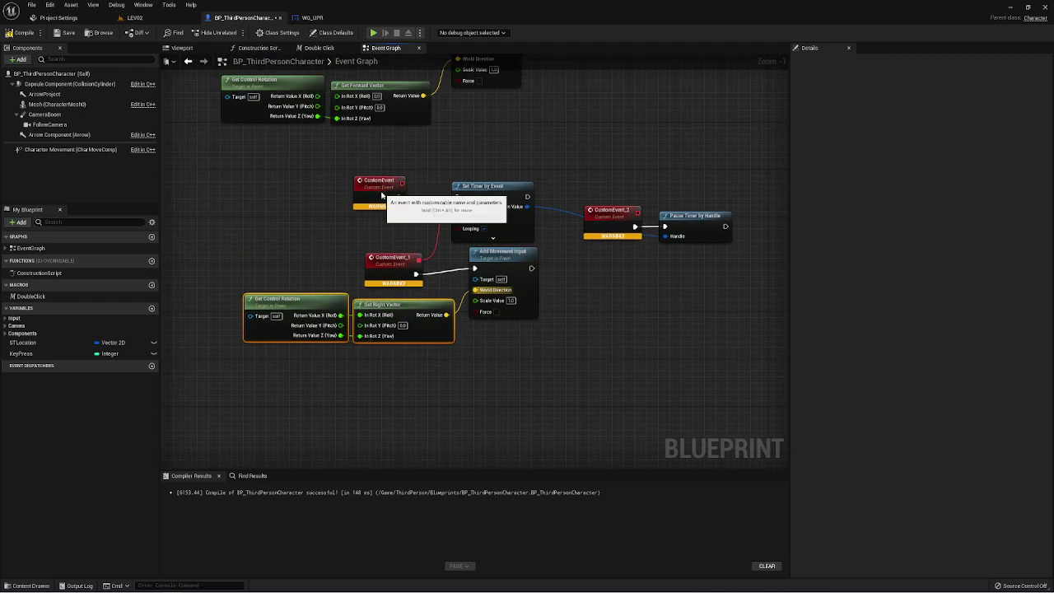
Step: Rename the first two duplicated custom events F_Left and FFL
click(384, 182)
click(384, 183)
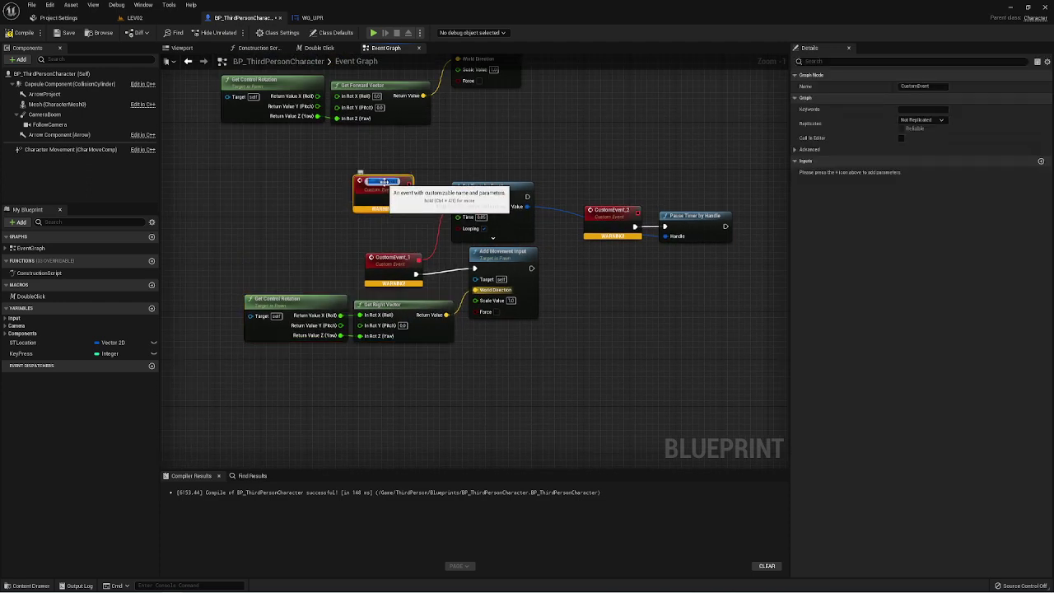
text(F_Left)
key(Return)
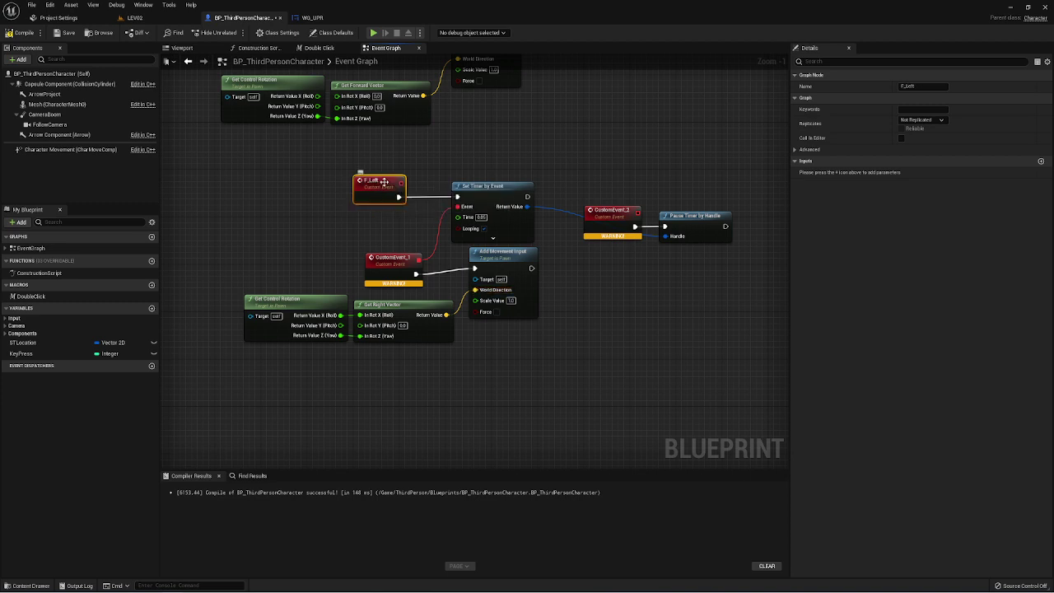
click(394, 261)
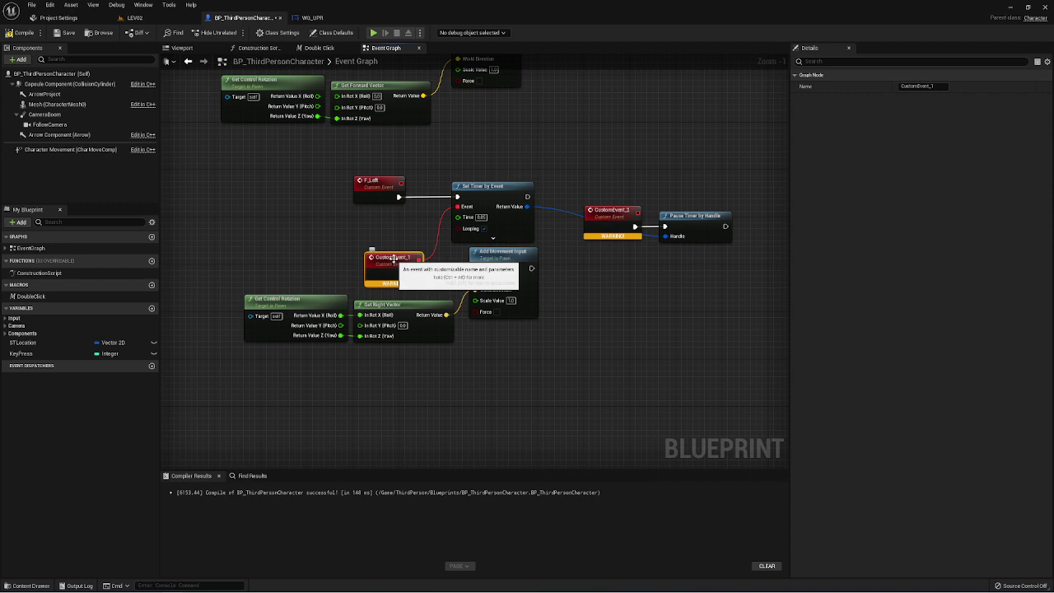
click(394, 259)
text(F)
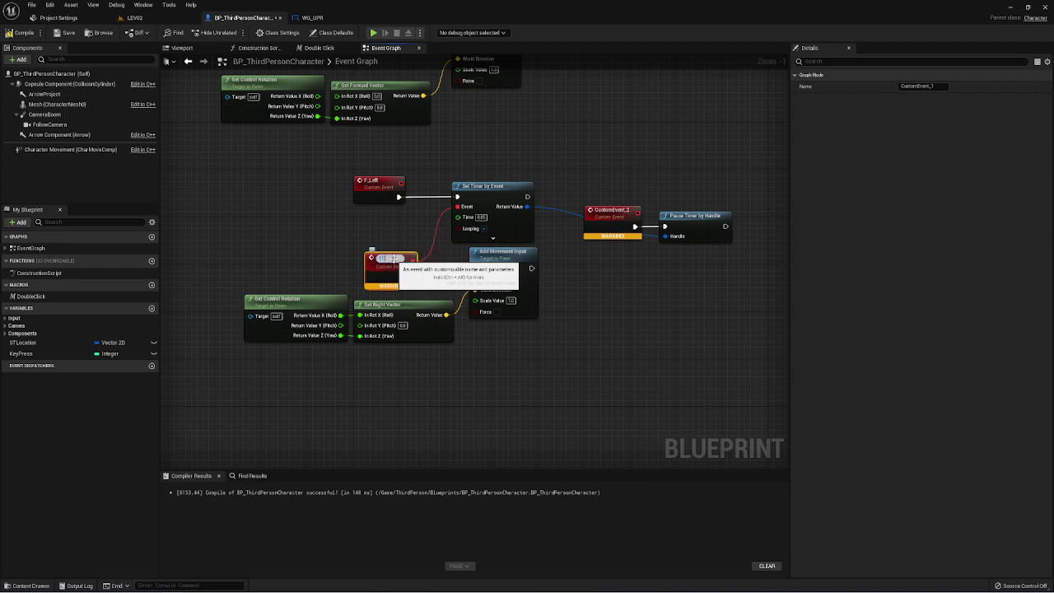
text(L)
key(Return)
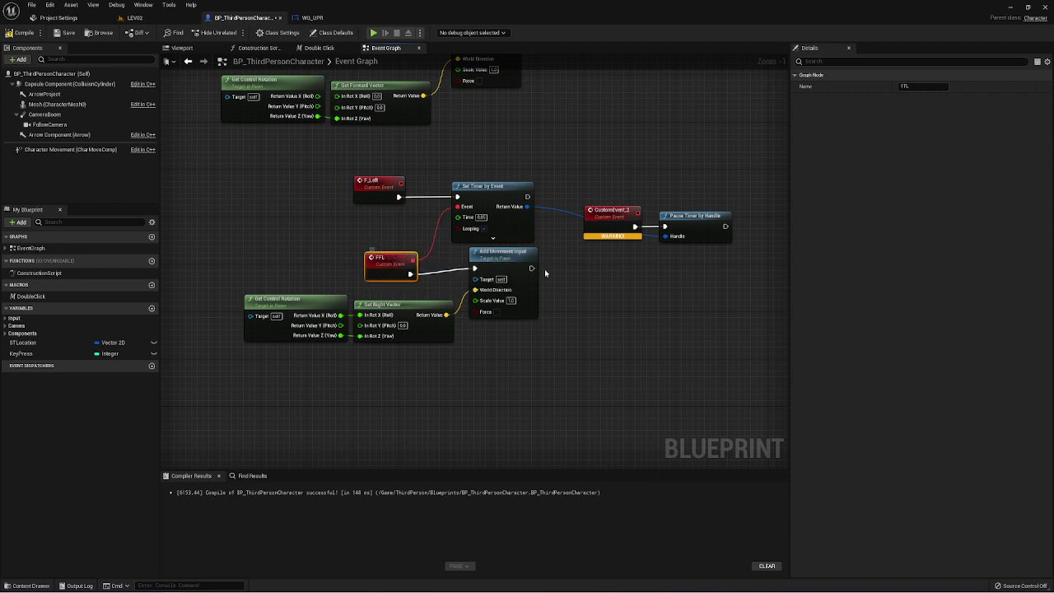
Step: Rename the third duplicated custom event StopF_Left
right_drag(544, 273, 474, 284)
click(545, 223)
click(544, 222)
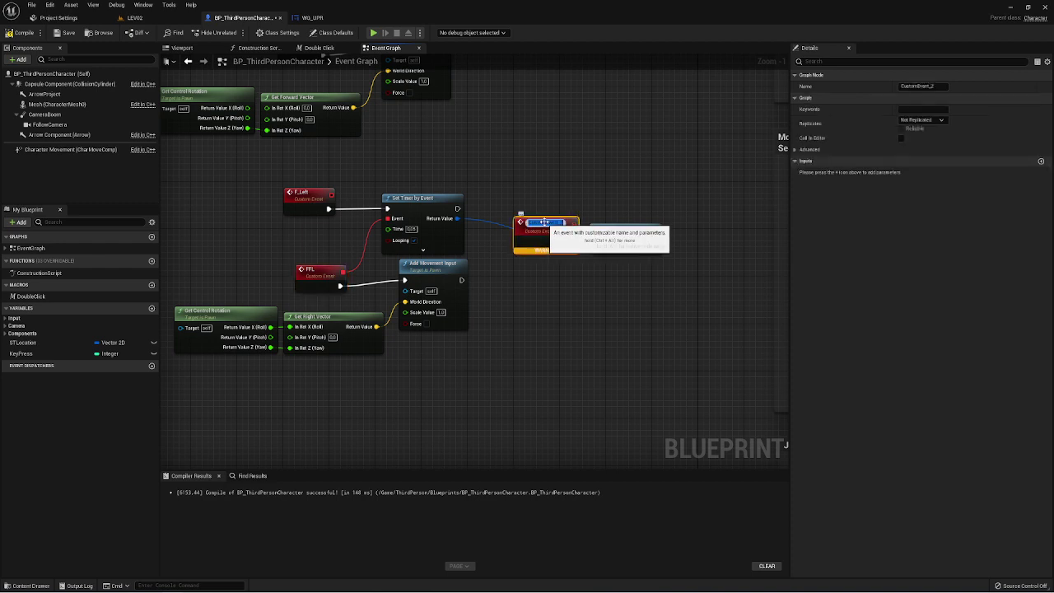
text(FF)
text(L)
click(549, 253)
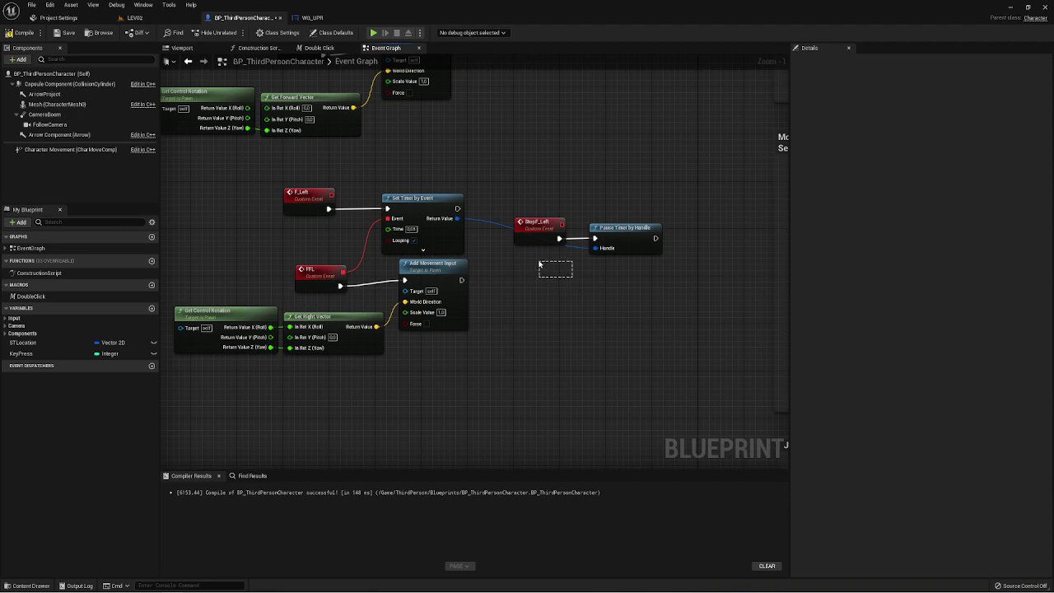
right_drag(411, 218, 440, 182)
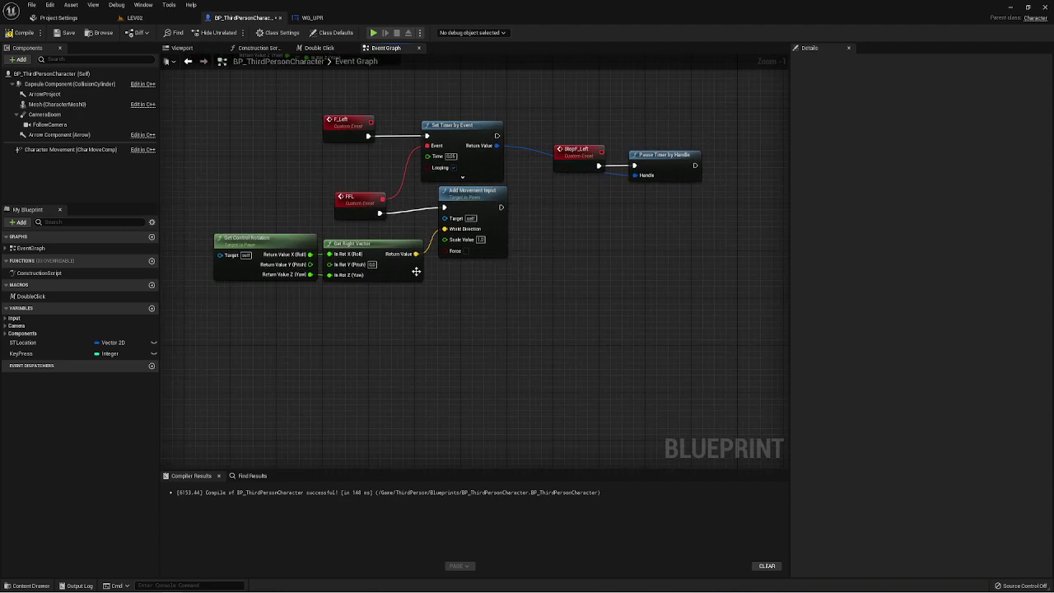
Step: Survey the Movement and Jump Input groups, then recentre the view on the F_Left nodes
scroll(434, 281, down, 4)
right_drag(623, 299, 556, 313)
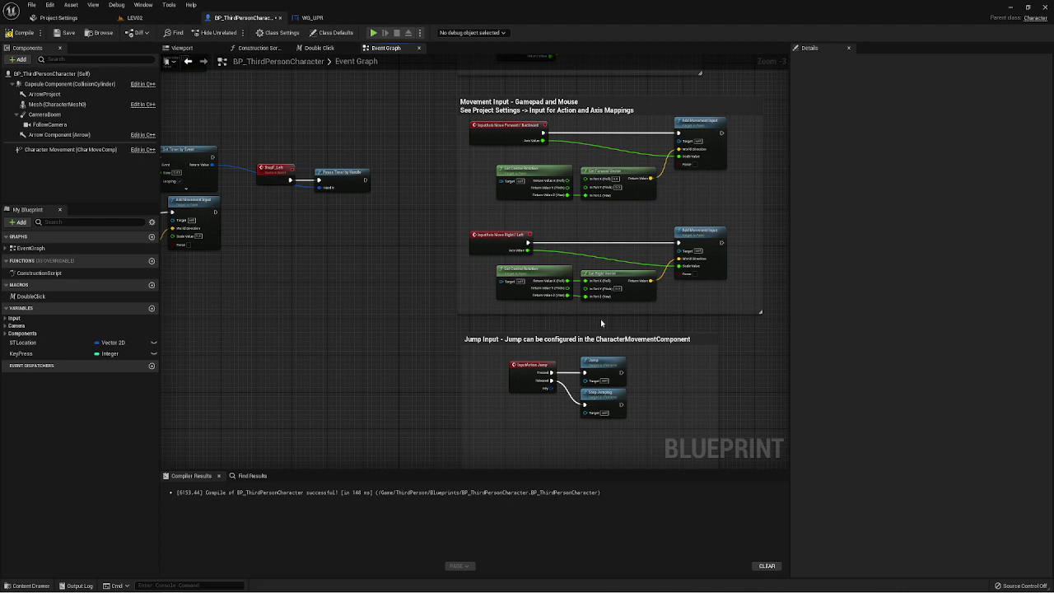
right_drag(553, 297, 772, 303)
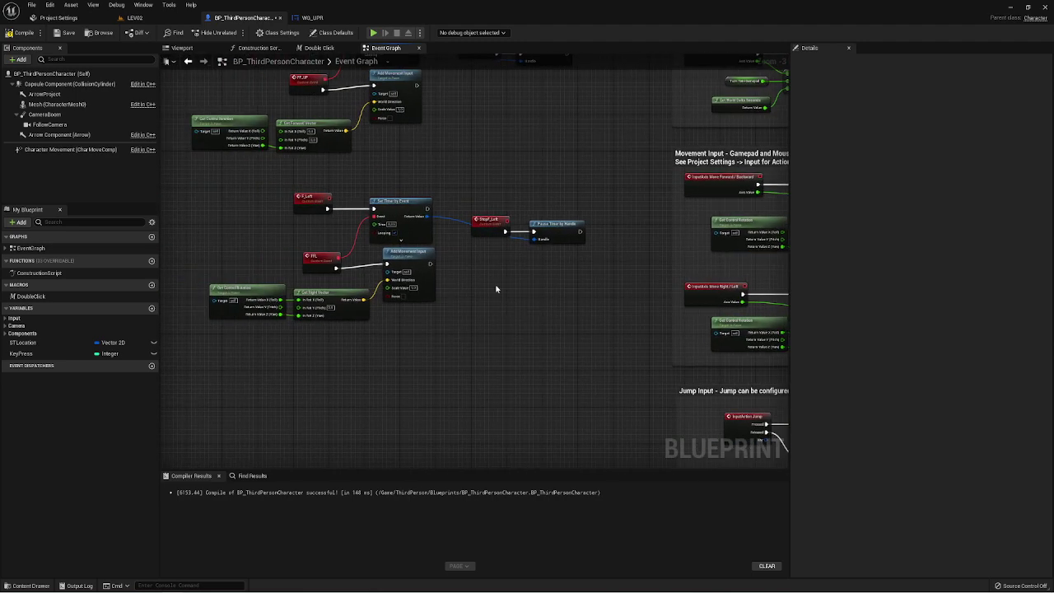
scroll(441, 282, up, 3)
right_drag(442, 281, 528, 263)
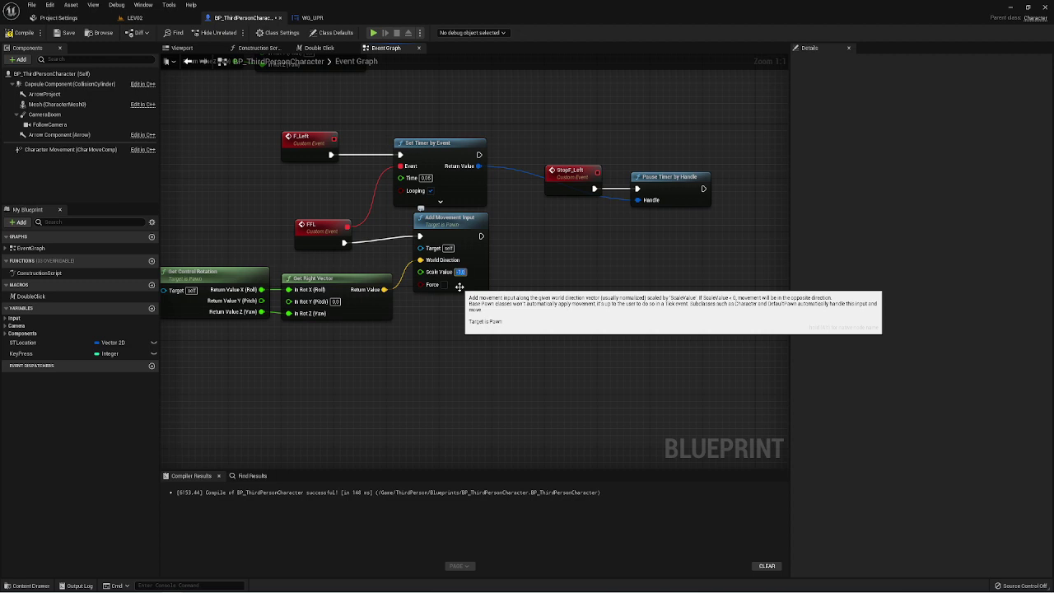
right_drag(559, 368, 612, 347)
right_drag(548, 333, 549, 325)
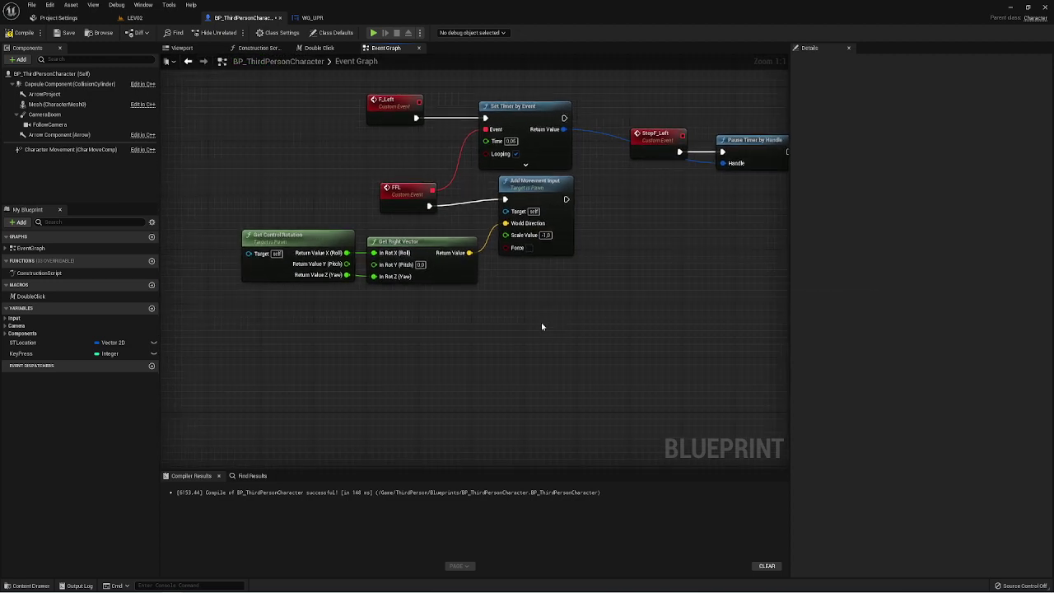
right_drag(539, 324, 535, 329)
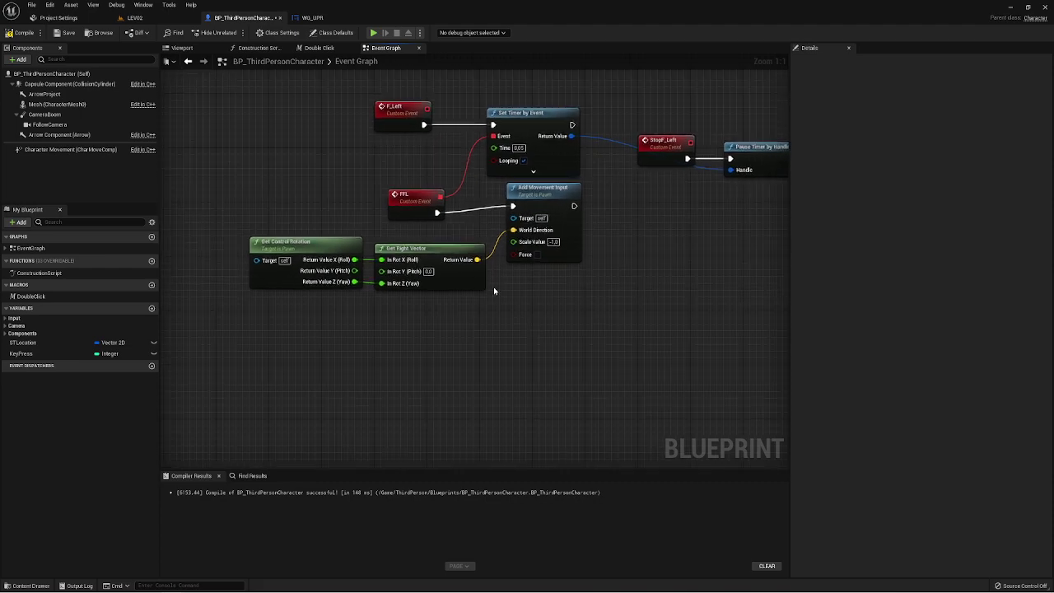
right_drag(494, 291, 538, 345)
right_drag(464, 220, 387, 182)
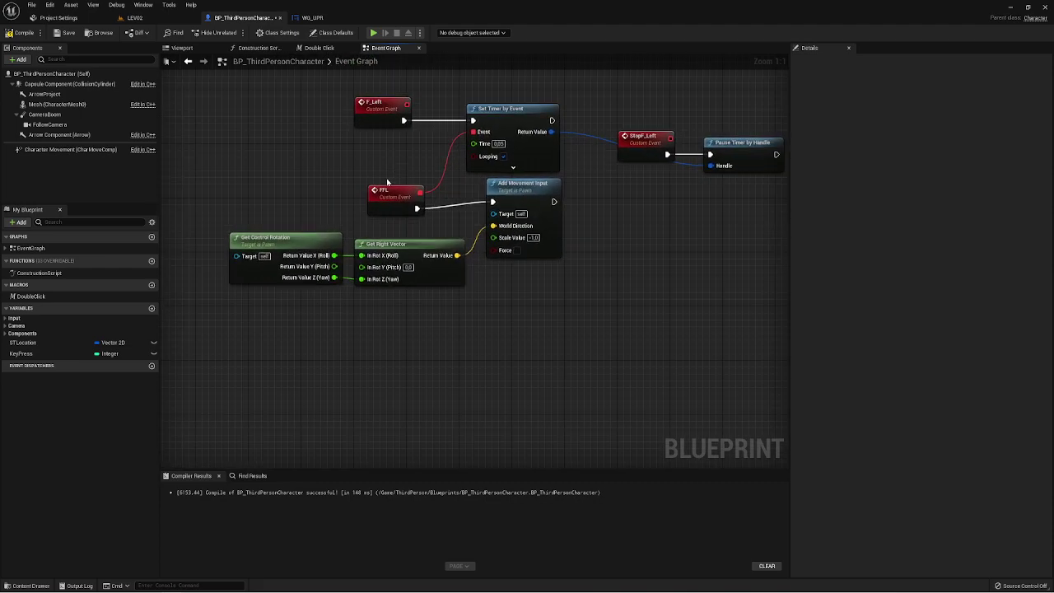
scroll(457, 305, down, 1)
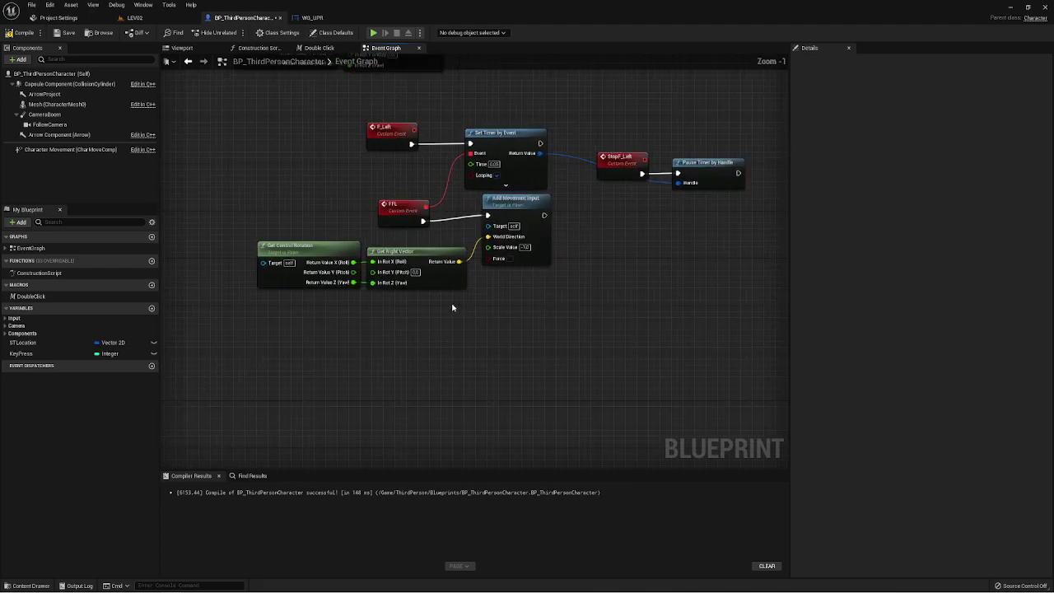
Step: Shift the rotation, right-vector and movement nodes right and insert a Branch on FFL's exec wire
drag(400, 293, 531, 266)
drag(519, 210, 652, 216)
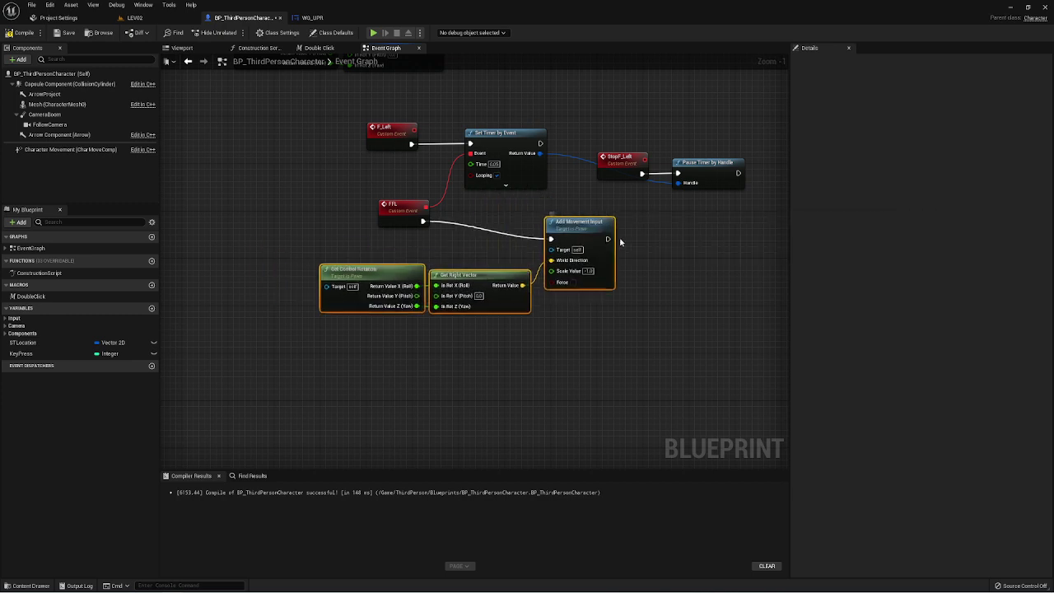
click(533, 338)
drag(387, 321, 601, 244)
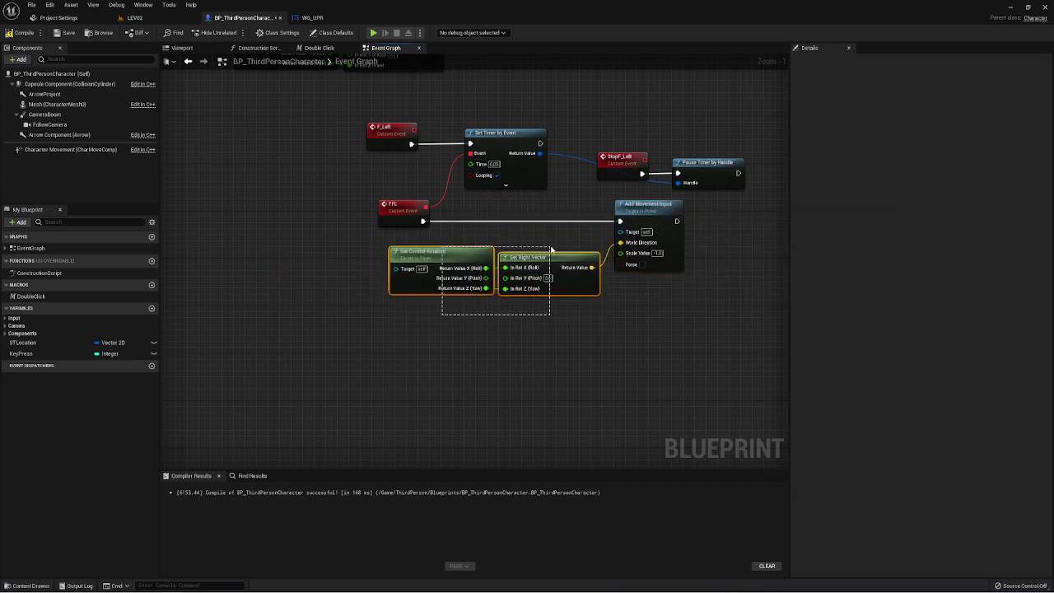
drag(560, 294, 554, 288)
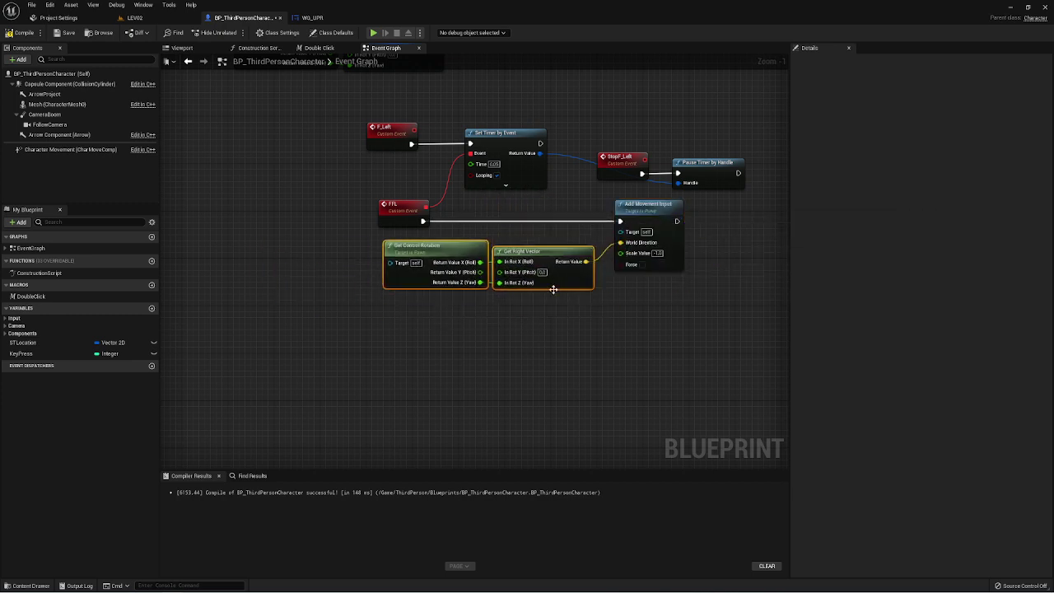
click(483, 219)
click(477, 205)
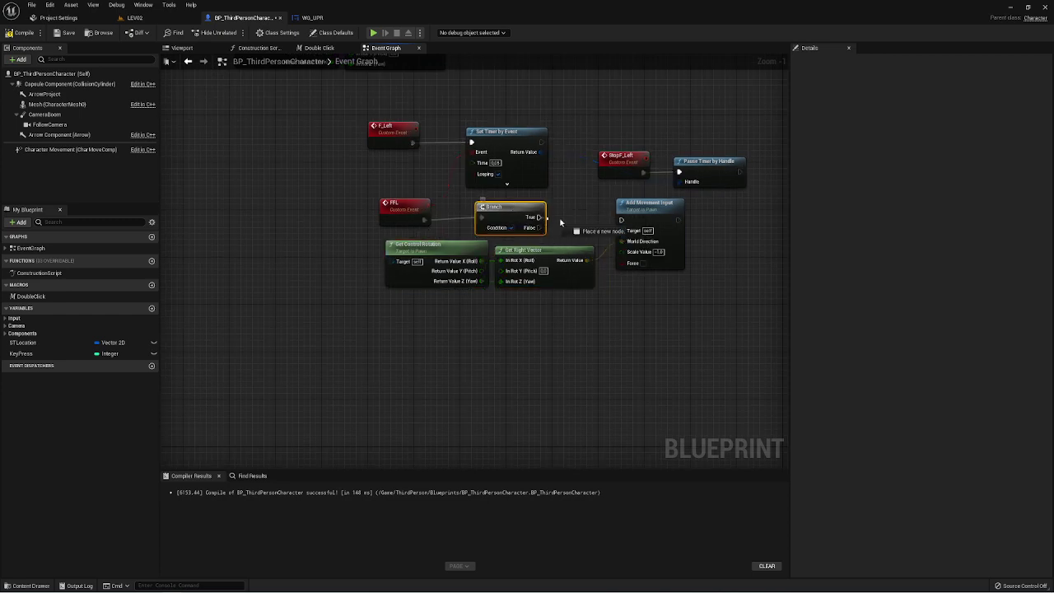
Step: Wire the Branch's True output to Add Movement Input and give F_Left a Boolean Condition input feeding the Branch
drag(535, 218, 622, 220)
drag(512, 227, 392, 153)
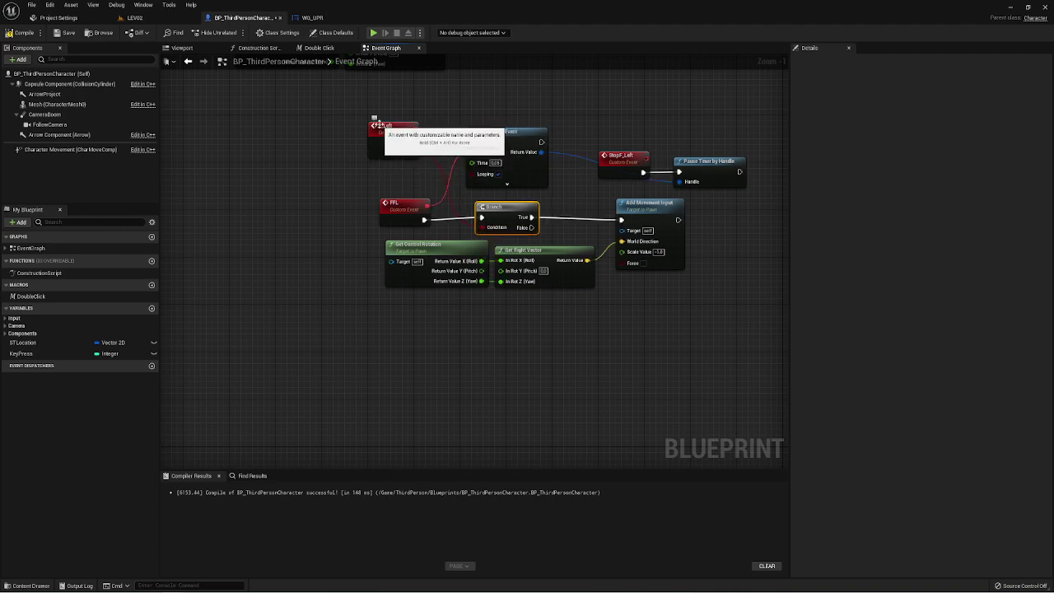
drag(338, 97, 439, 177)
right_drag(469, 142, 416, 204)
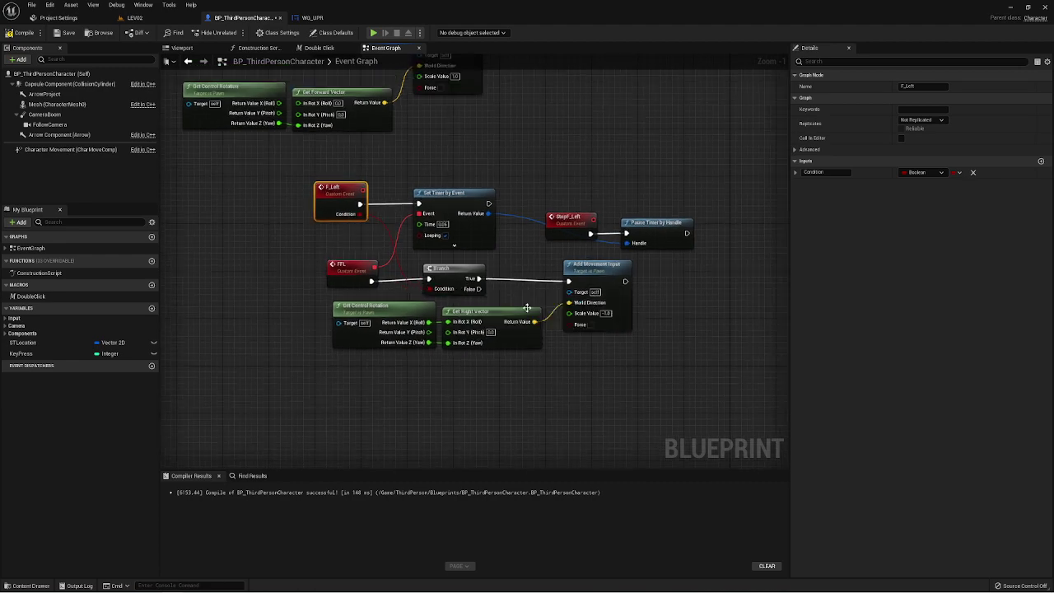
right_drag(527, 307, 488, 239)
Step: Duplicate Add Movement Input for the Branch's False path, fed by Get Right Vector, with scale 1.0
click(535, 216)
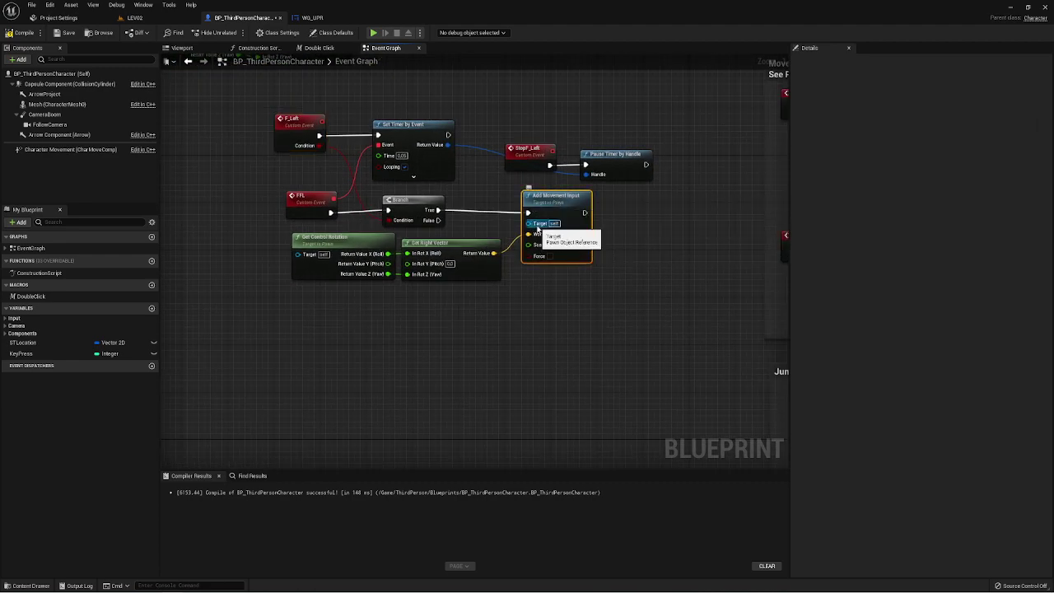
key(ctrl+d)
mouse_move(560, 305)
mouse_down()
mouse_move(544, 281)
mouse_move(439, 220)
mouse_up()
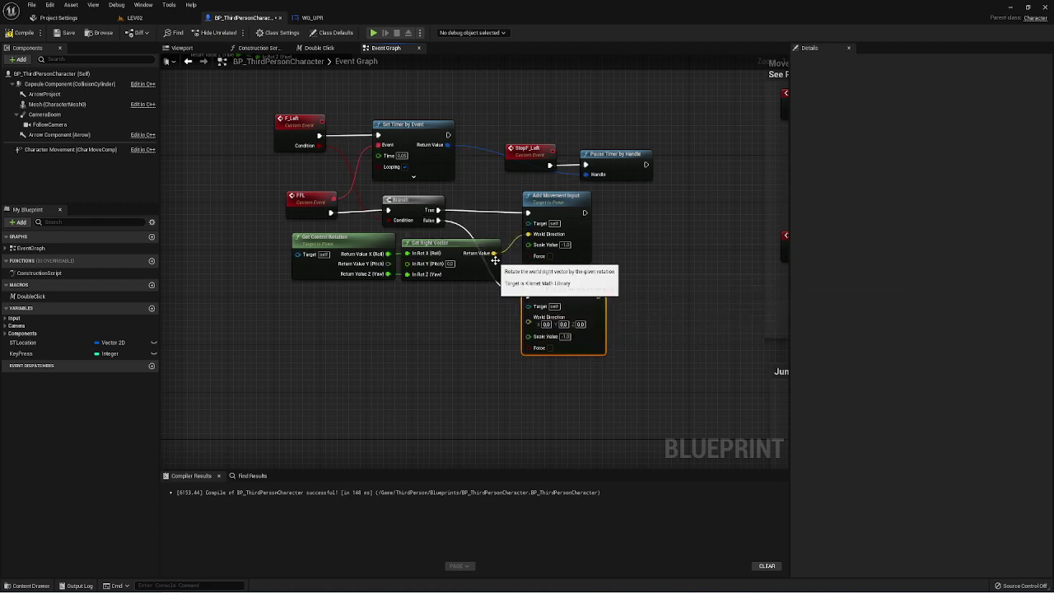
drag(495, 255, 528, 317)
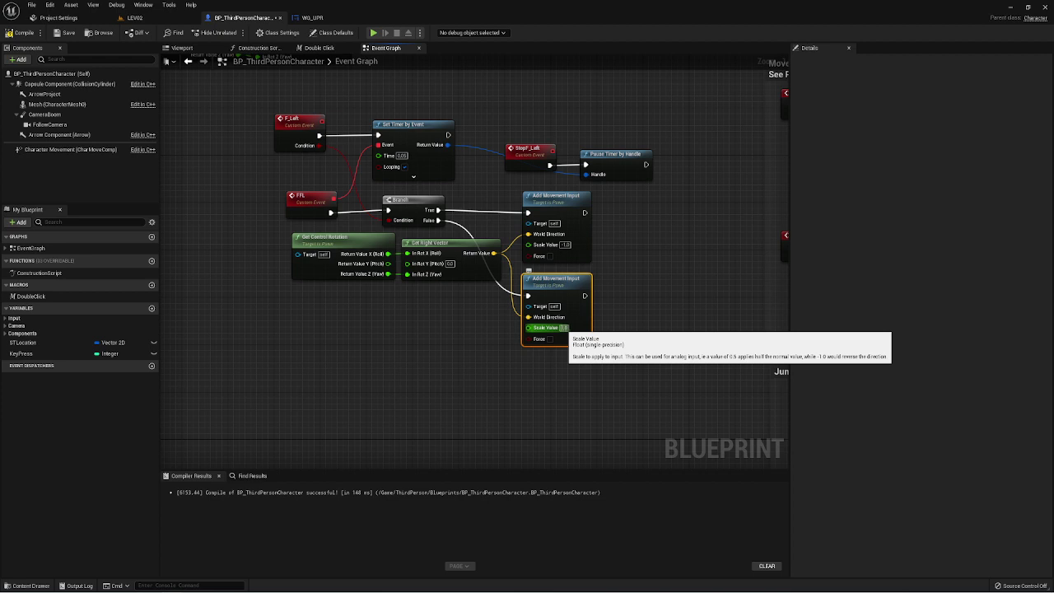
click(586, 363)
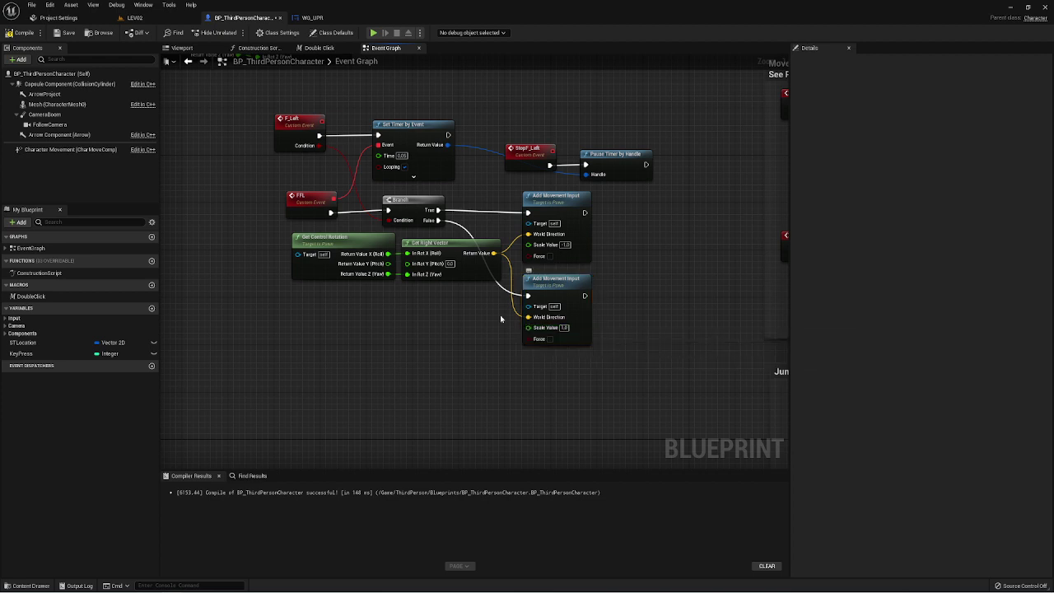
drag(272, 160, 328, 99)
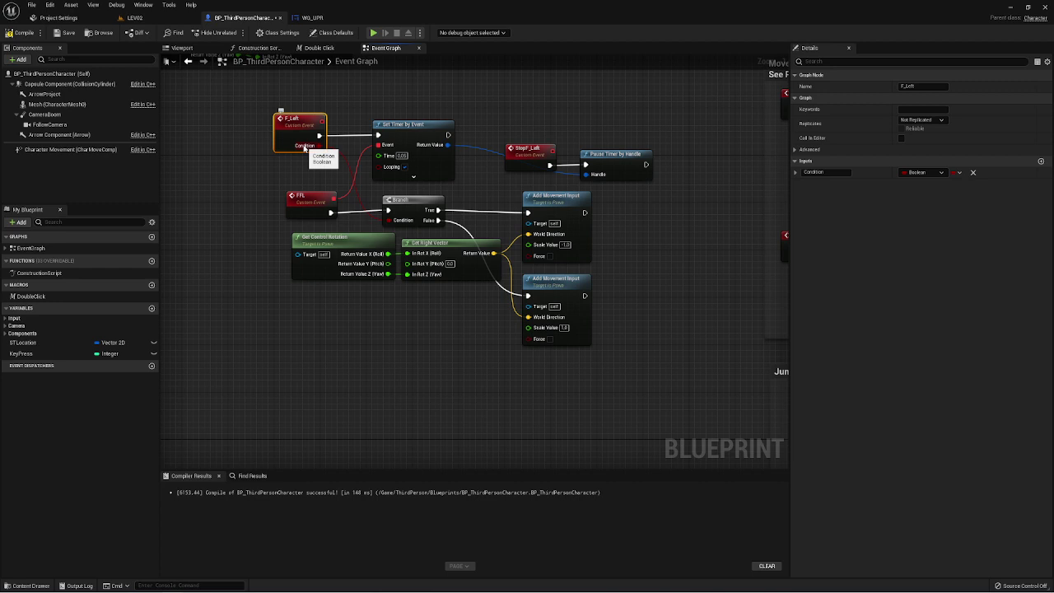
drag(647, 262, 524, 191)
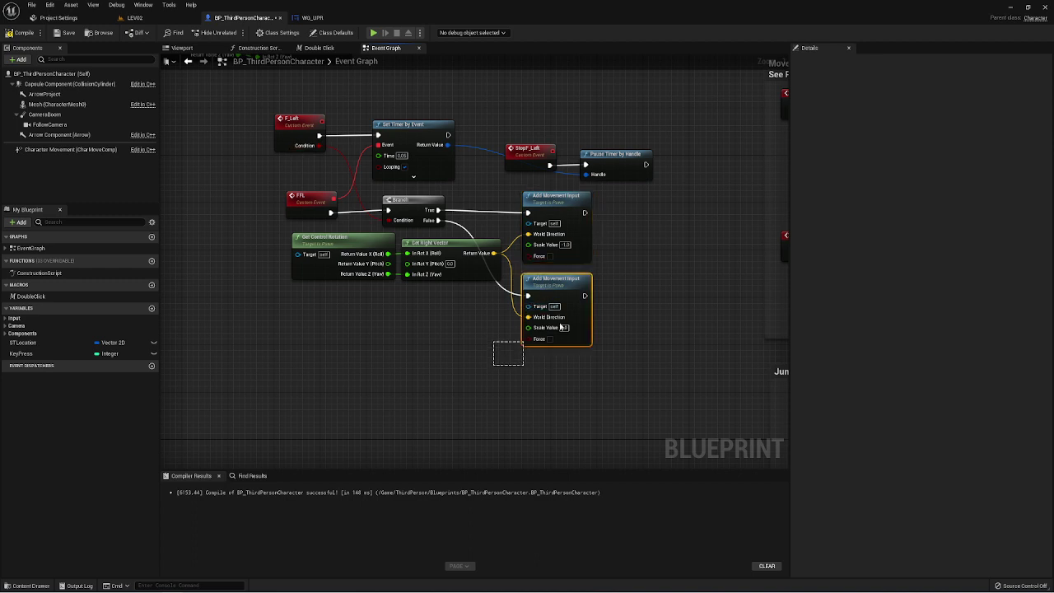
drag(492, 345, 577, 357)
right_drag(479, 318, 460, 332)
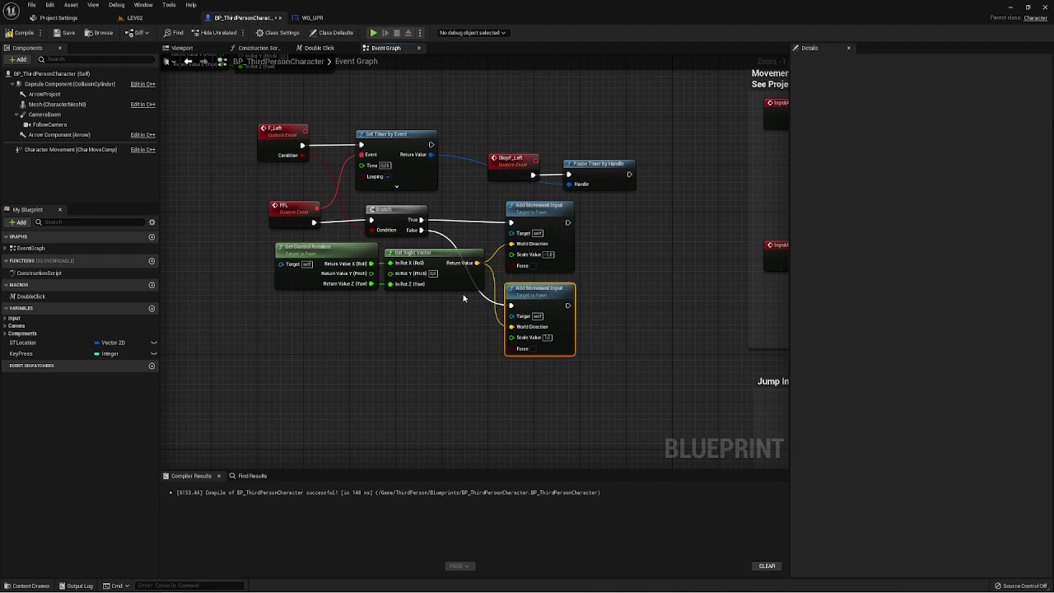
mouse_move(519, 144)
mouse_down()
mouse_move(568, 163)
mouse_move(560, 146)
mouse_up()
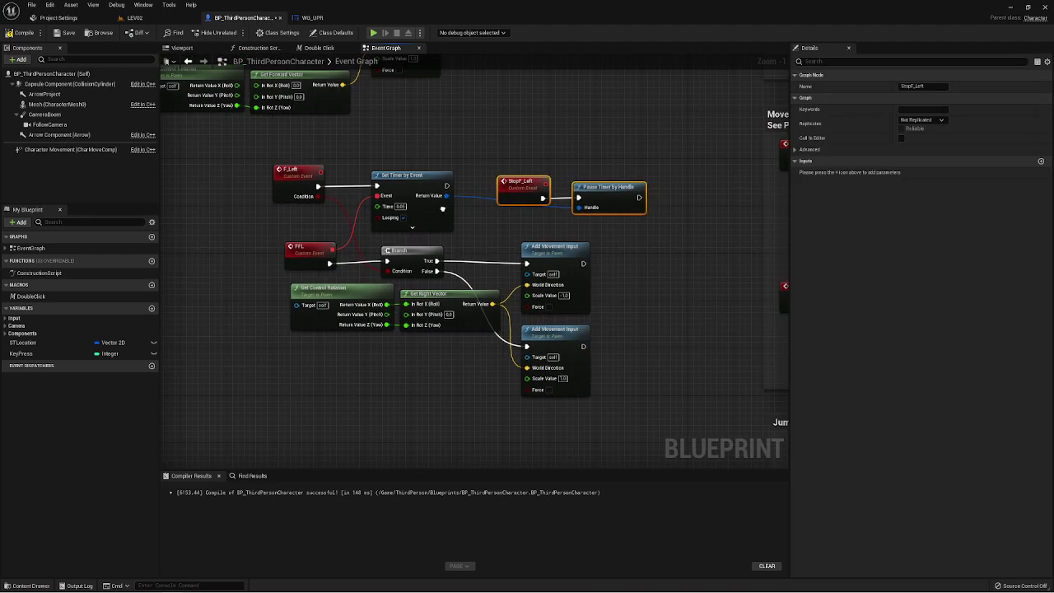
right_drag(427, 169, 457, 244)
scroll(438, 258, down, 1)
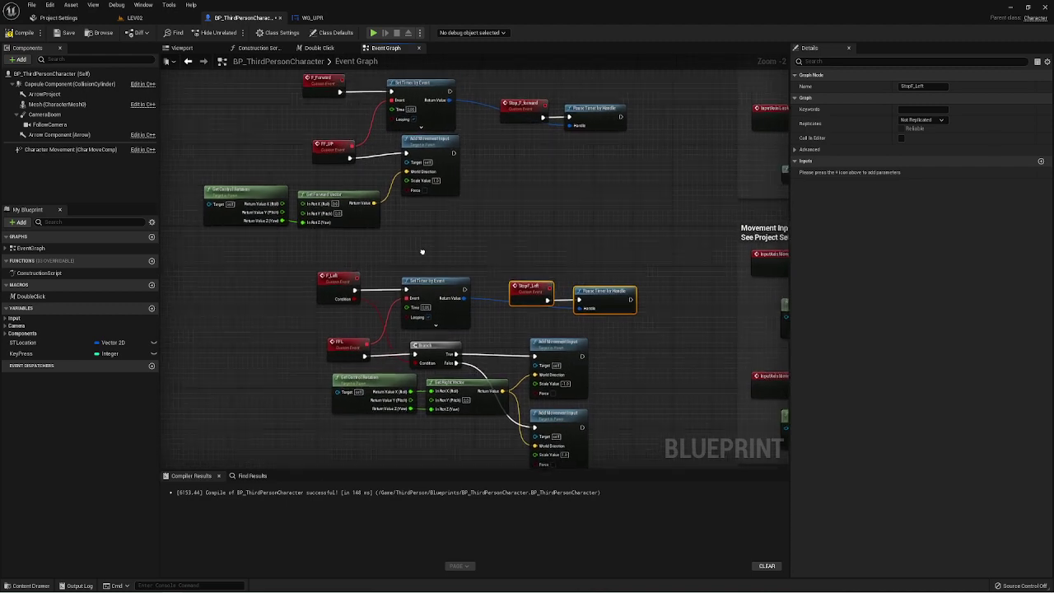
drag(255, 239, 607, 94)
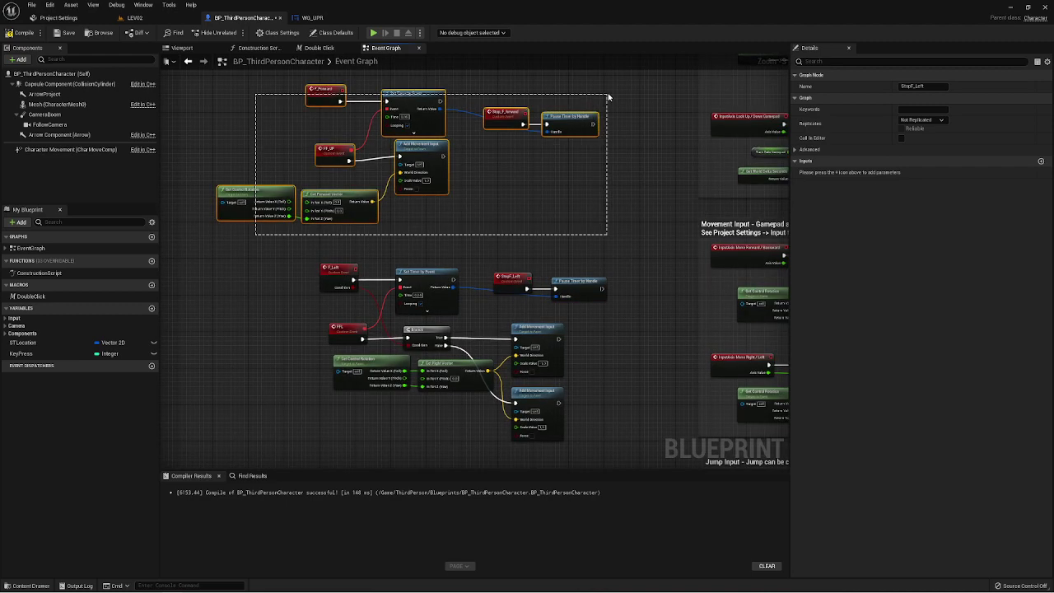
mouse_move(499, 176)
right_down()
mouse_move(474, 200)
mouse_move(489, 222)
right_up()
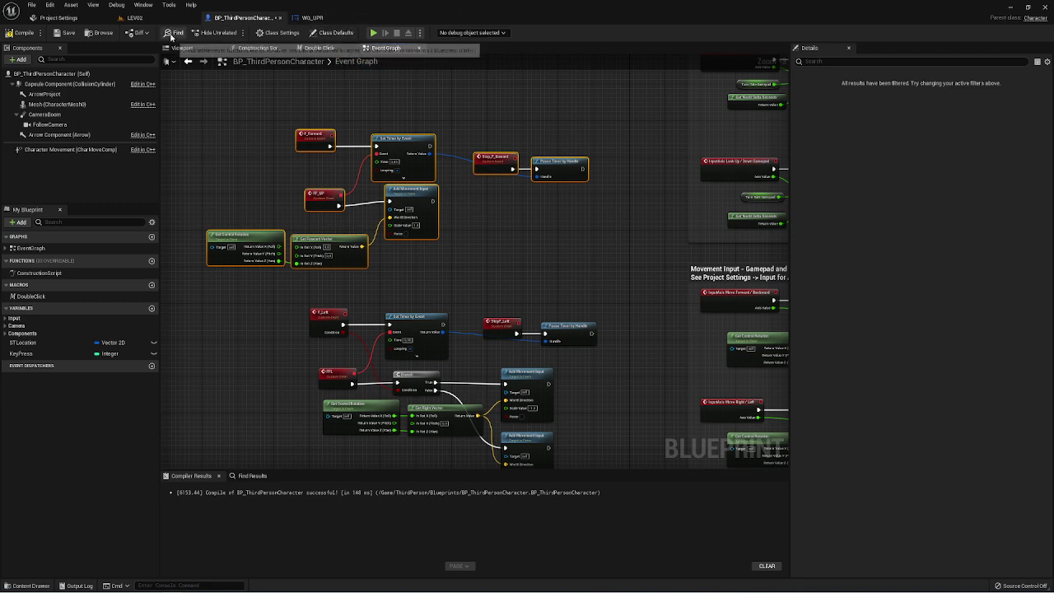
click(373, 33)
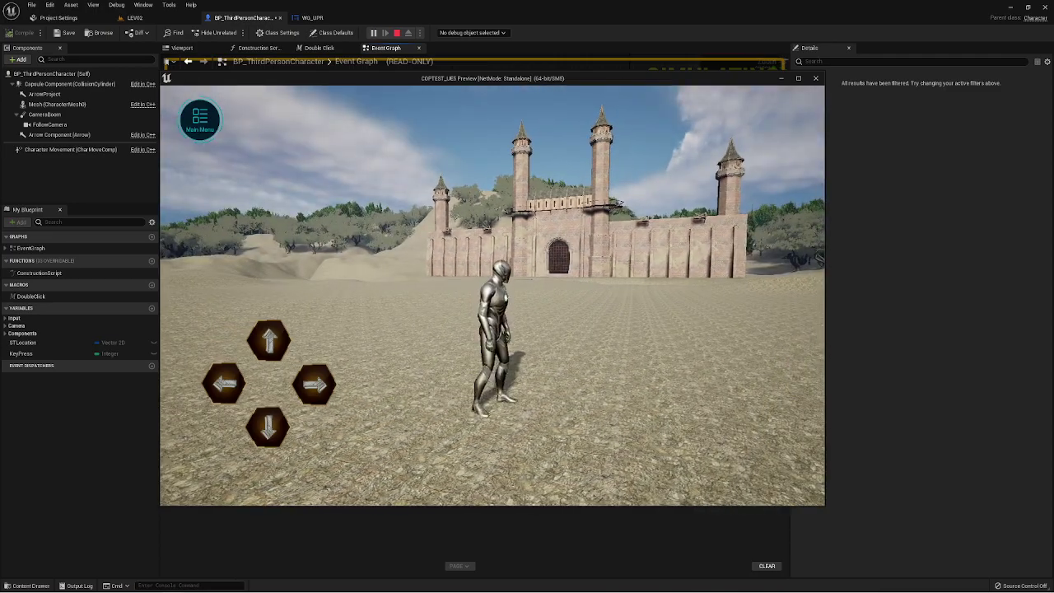
key(s)
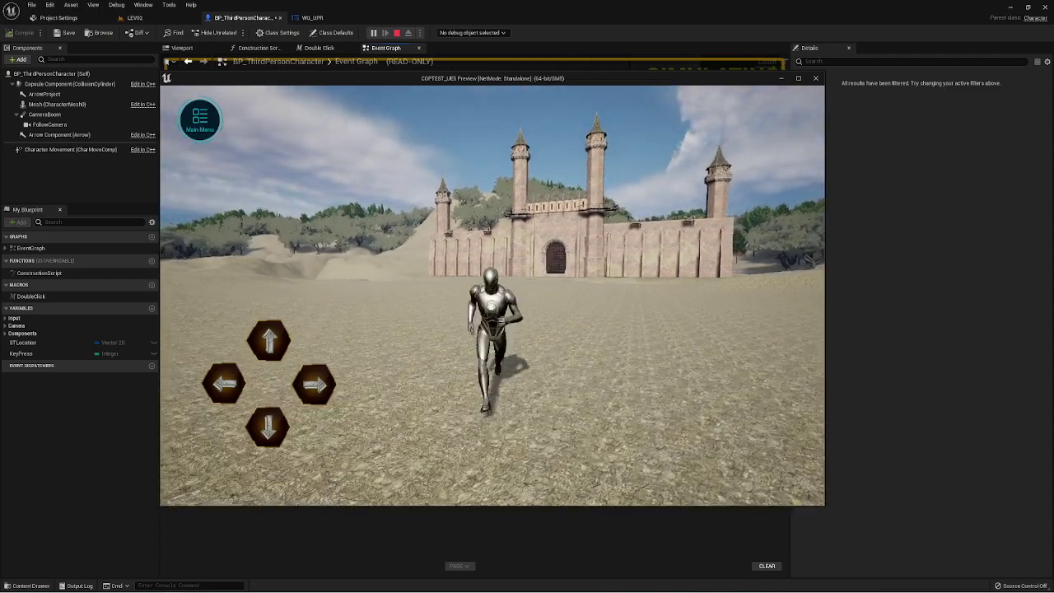
key(a)
key(w)
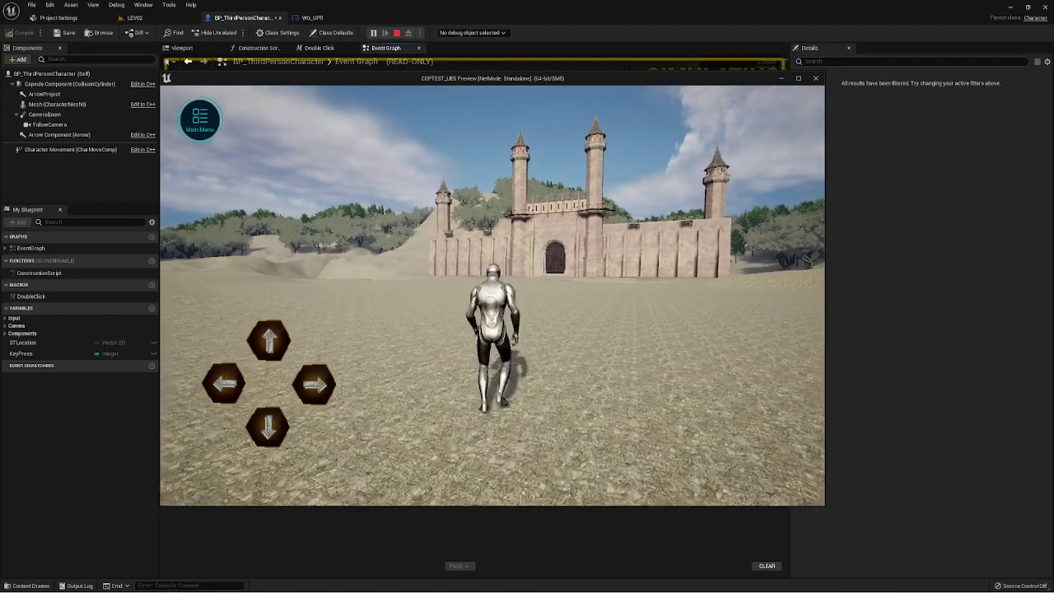
key(Escape)
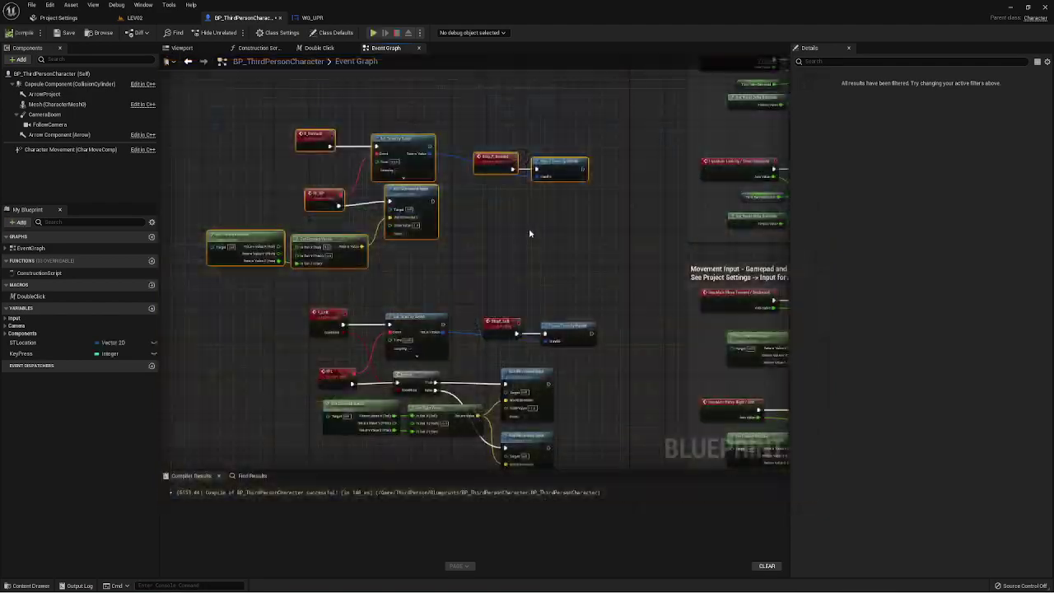
click(135, 18)
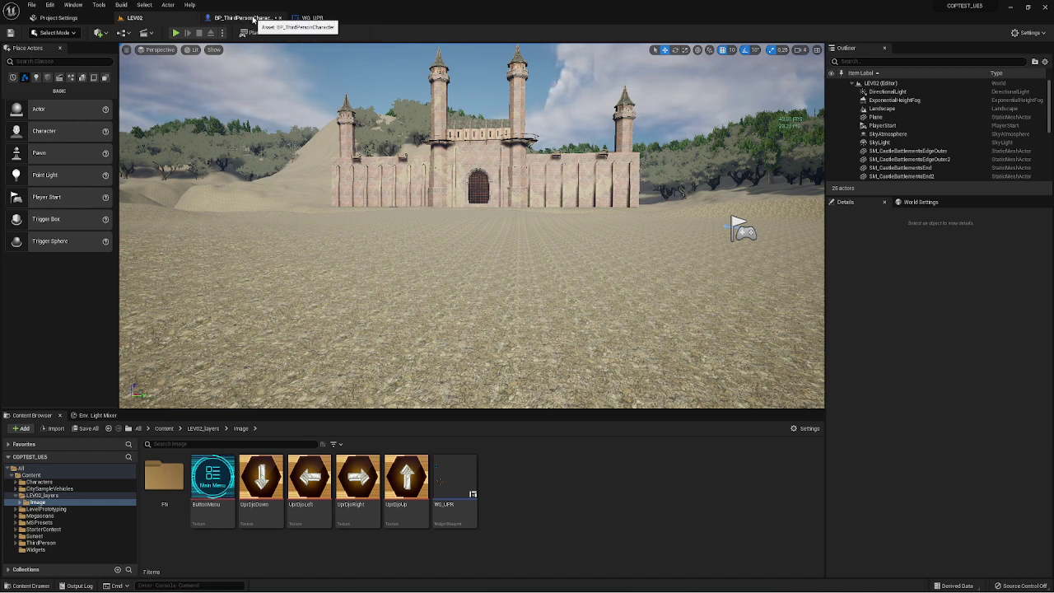
Step: Switch to the WG_UPR tab to show the Main Menu button and four arrow buttons
click(313, 18)
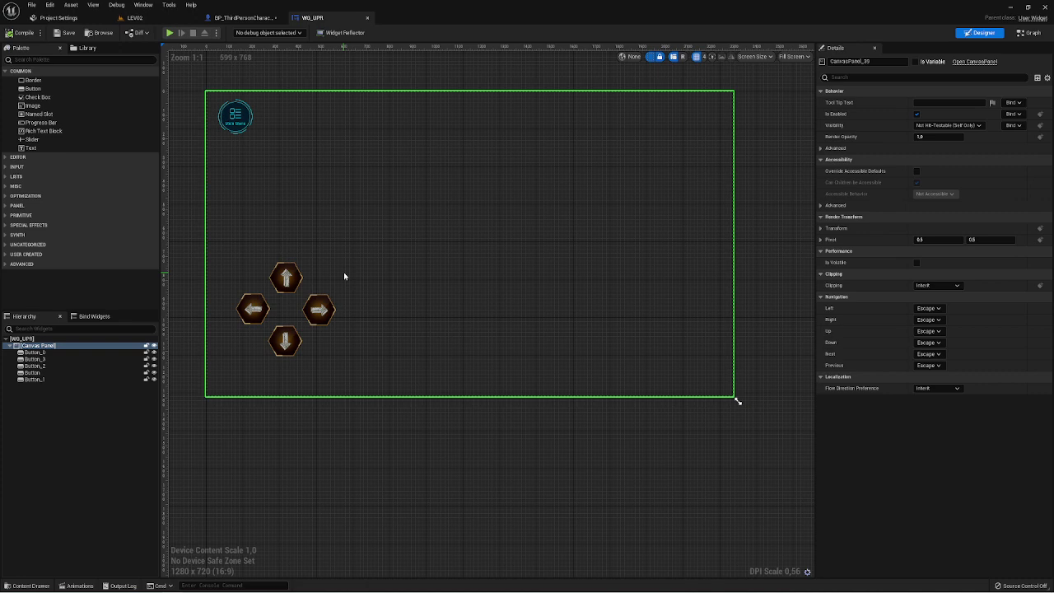
Step: Add an On Pressed event for the up-arrow button Button_0 from its Details events
click(286, 277)
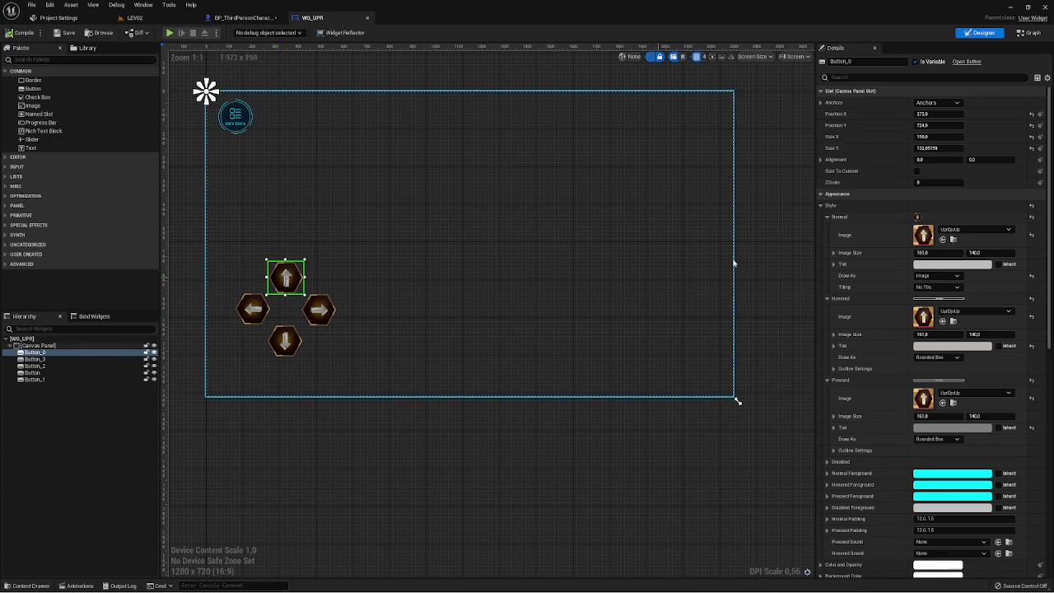
scroll(947, 404, down, 2)
scroll(946, 404, down, 2)
scroll(946, 403, down, 3)
scroll(946, 403, down, 3)
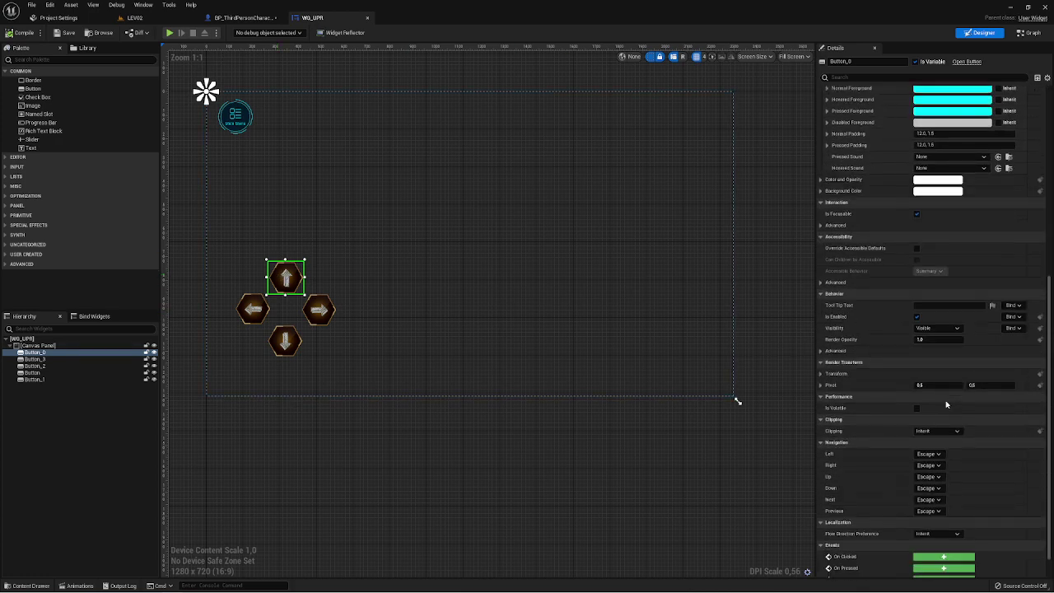
scroll(947, 403, down, 1)
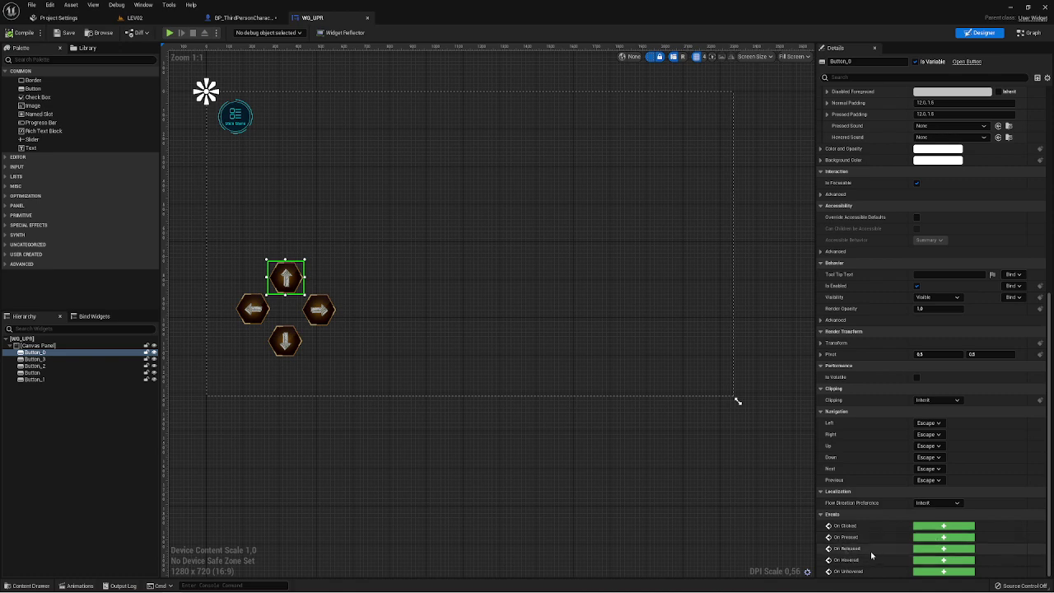
click(944, 537)
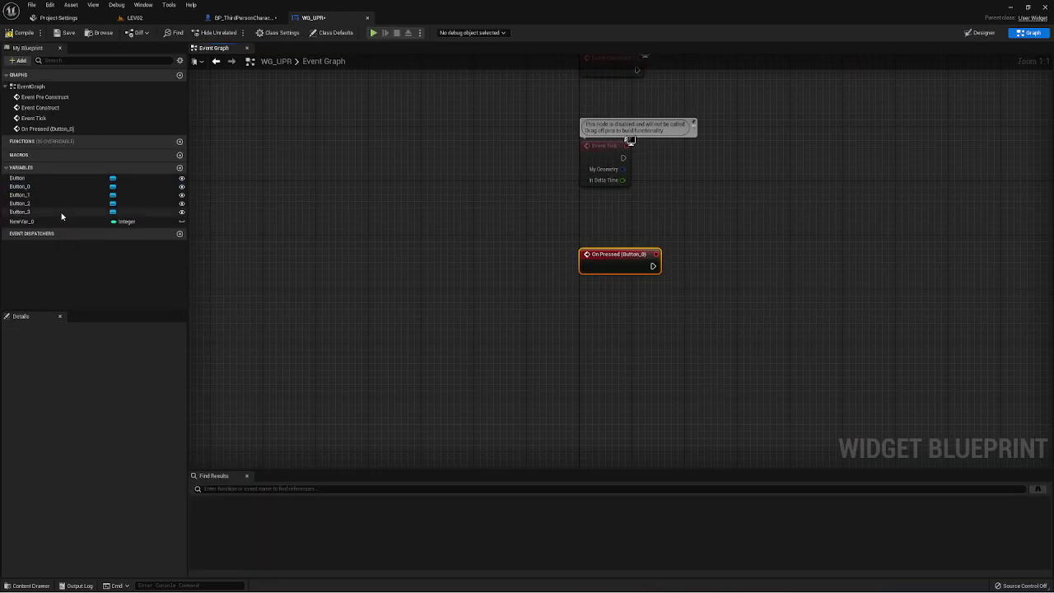
Step: Back in the Designer, add an On Released event for Button_0
click(977, 33)
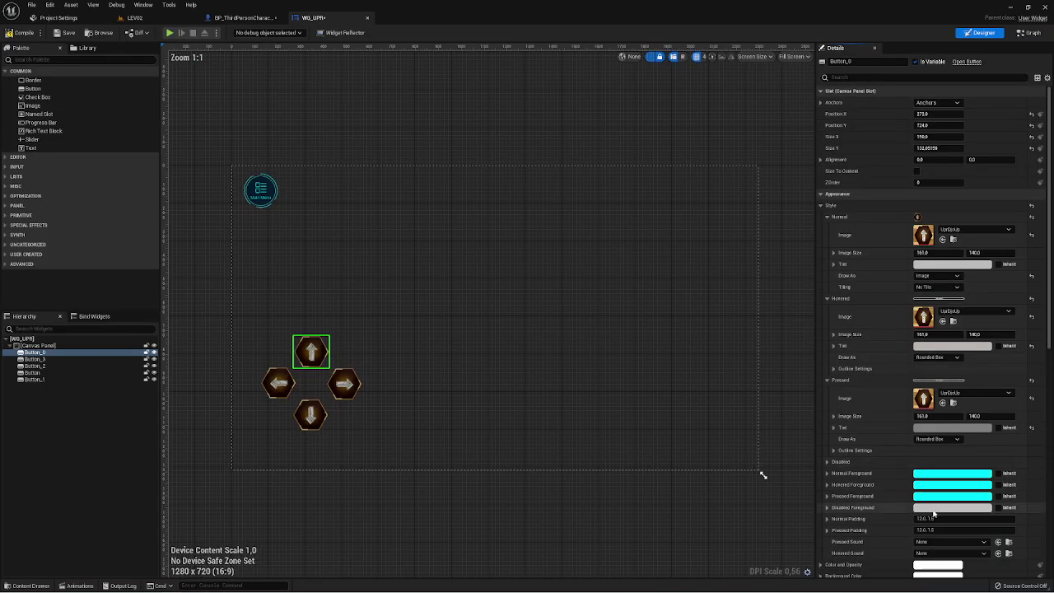
scroll(668, 373, down, 3)
scroll(668, 373, down, 2)
scroll(713, 398, up, 4)
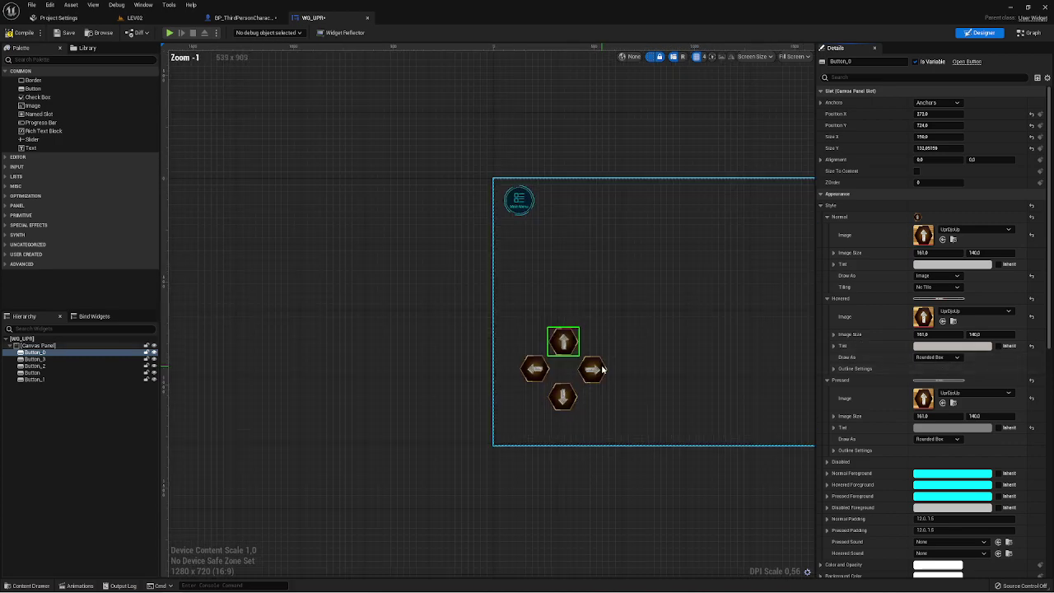
scroll(747, 380, up, 3)
right_drag(747, 380, 560, 377)
scroll(973, 443, down, 4)
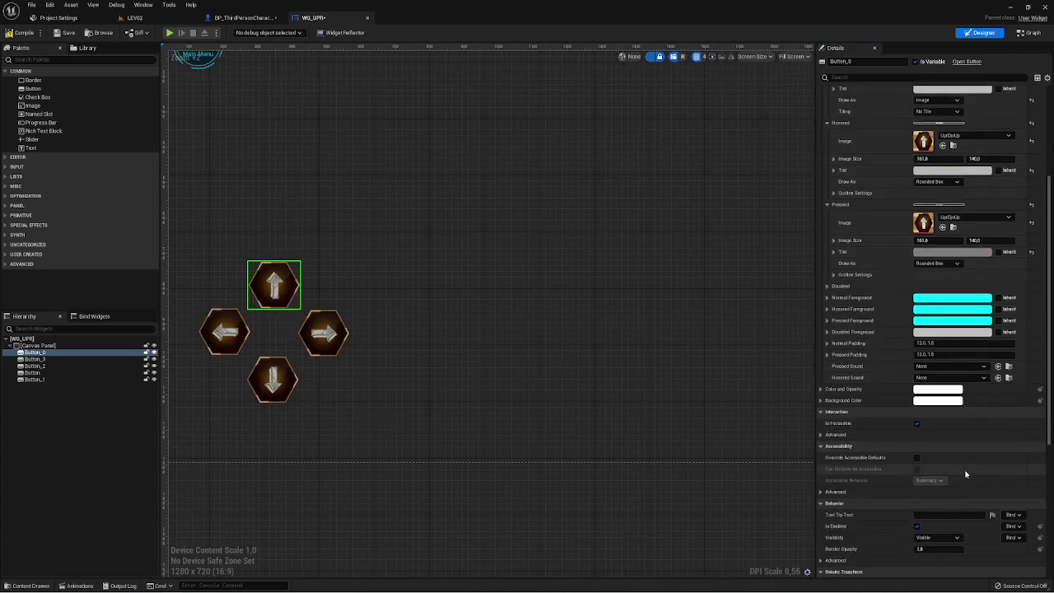
scroll(971, 457, down, 4)
scroll(966, 474, down, 3)
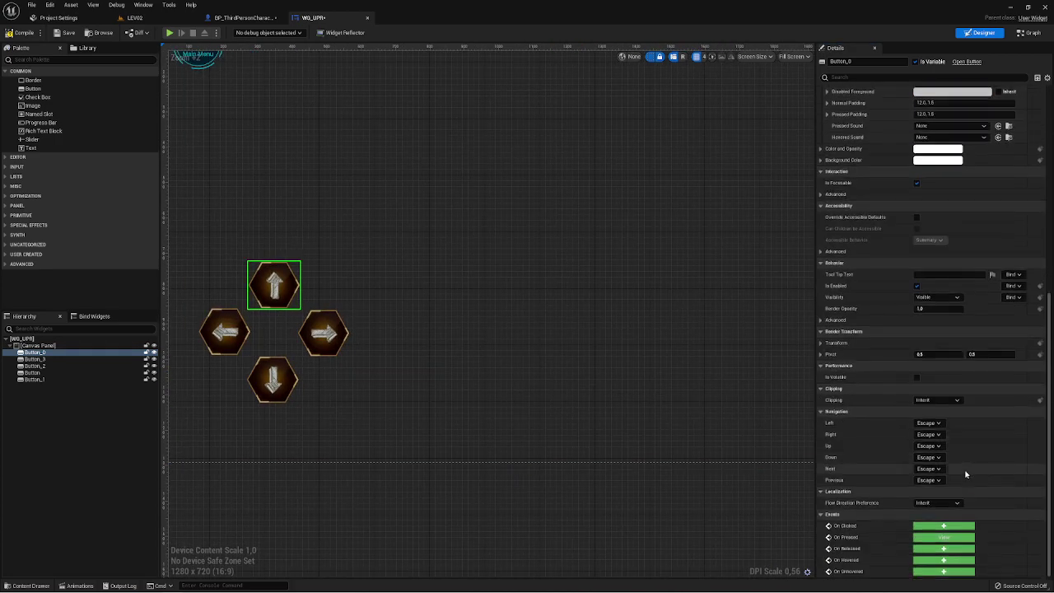
click(944, 549)
right_drag(720, 172, 476, 242)
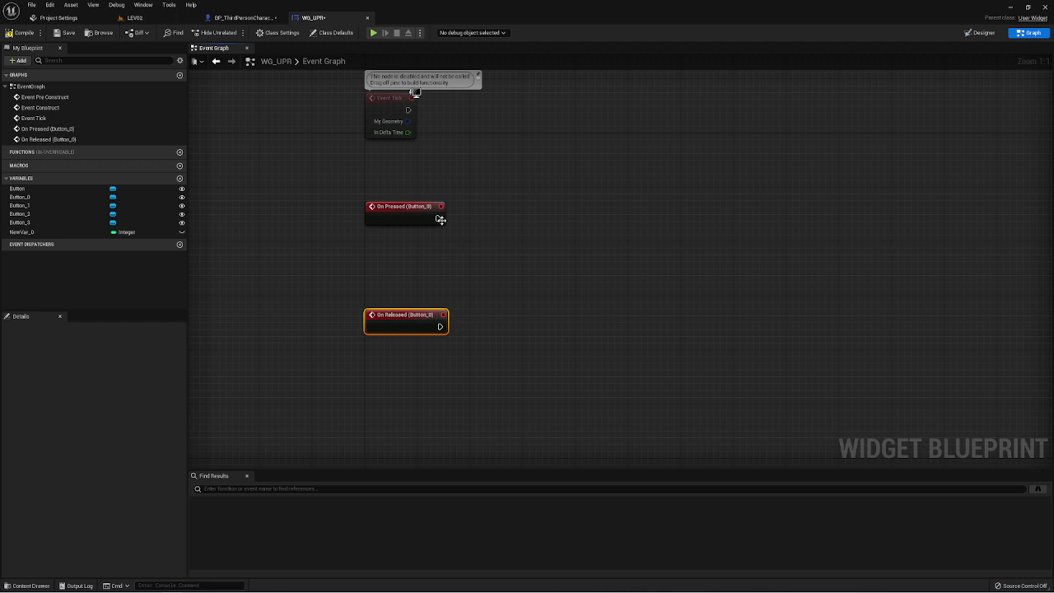
Step: After On Pressed (Button_0), cast to BP_ThirdPersonCharacter using Get Player Character as the object
right_drag(436, 282, 405, 316)
mouse_move(410, 261)
mouse_down()
mouse_move(410, 234)
mouse_move(486, 235)
mouse_up()
text(cast)
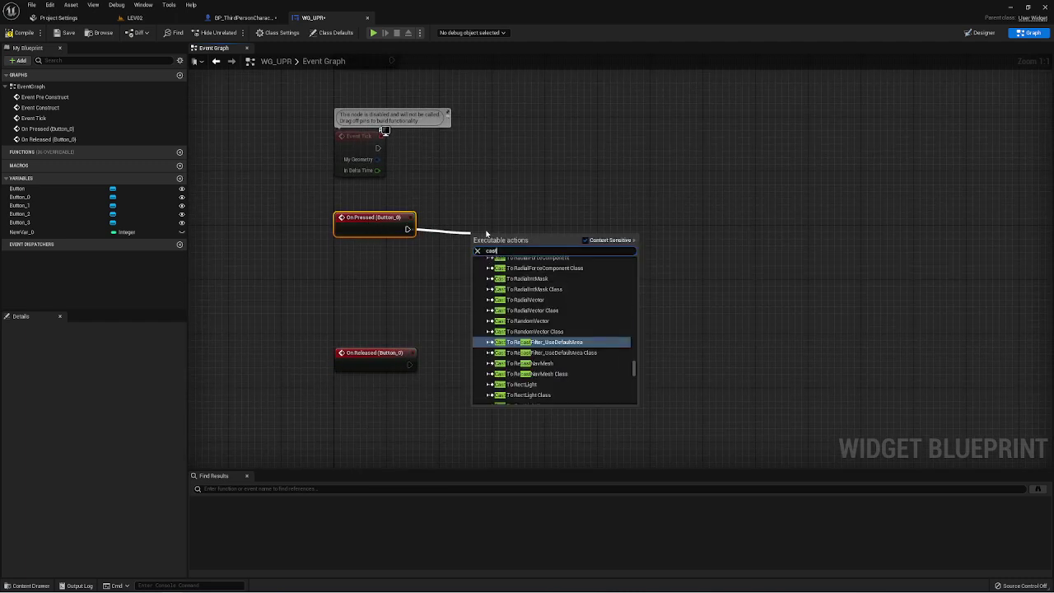
text( to thir)
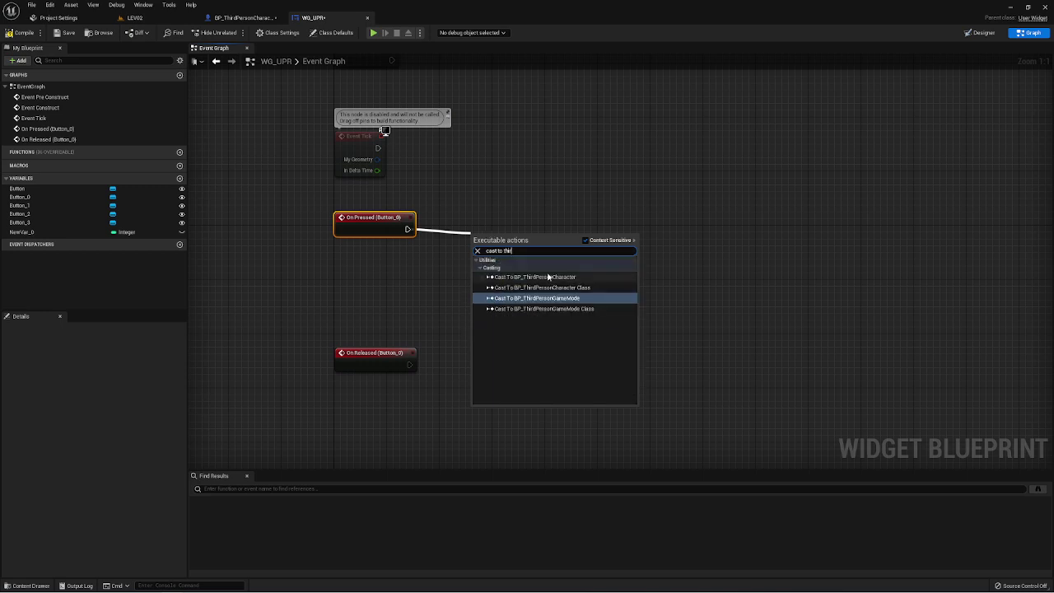
click(535, 277)
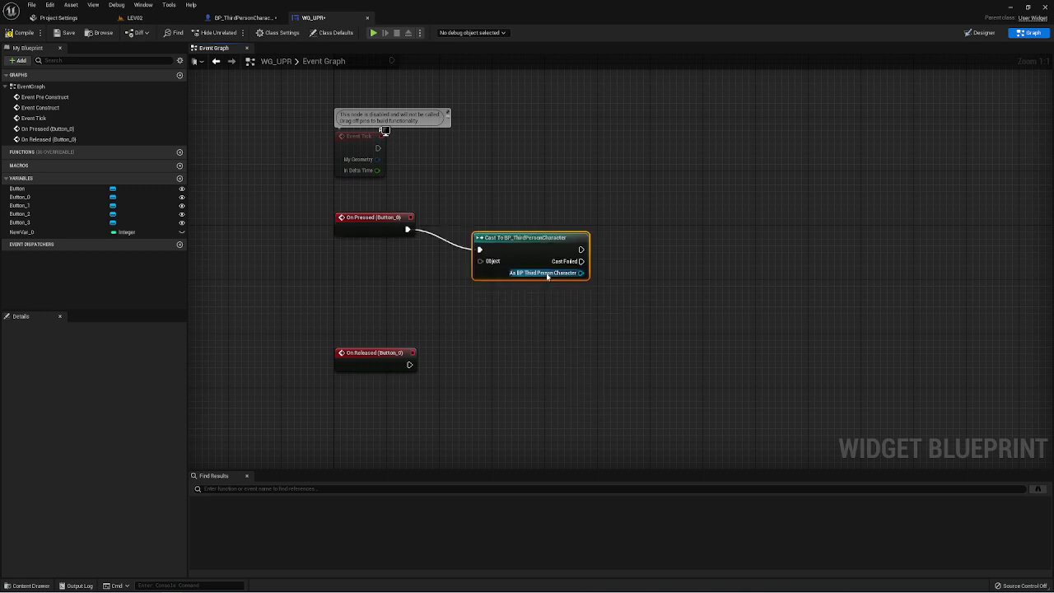
mouse_move(509, 249)
mouse_down()
mouse_move(492, 232)
mouse_move(398, 276)
mouse_up()
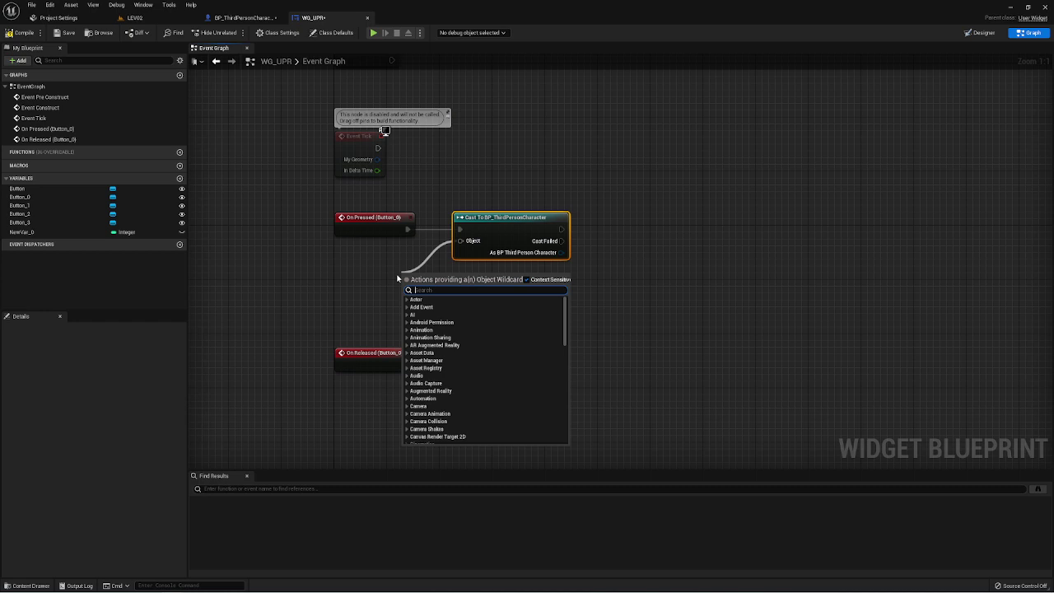
text(getpla)
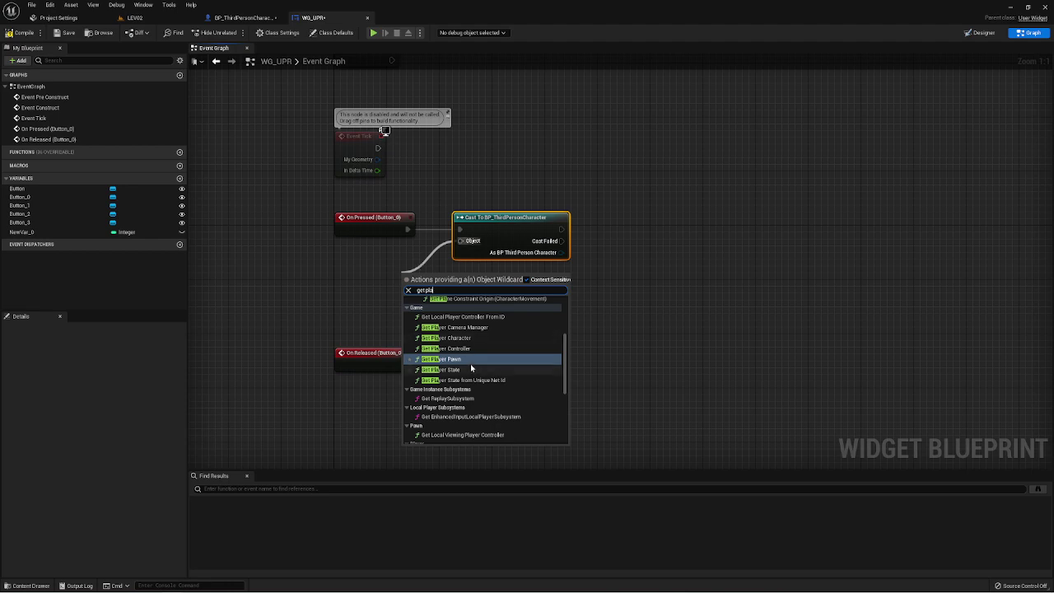
click(453, 338)
right_drag(582, 299, 494, 294)
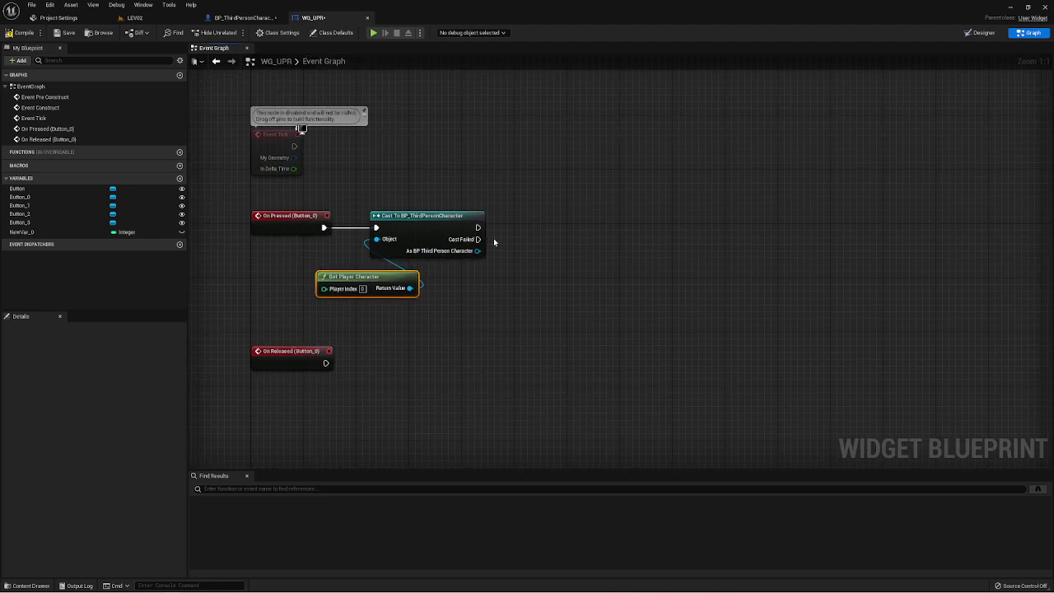
right_drag(494, 242, 468, 261)
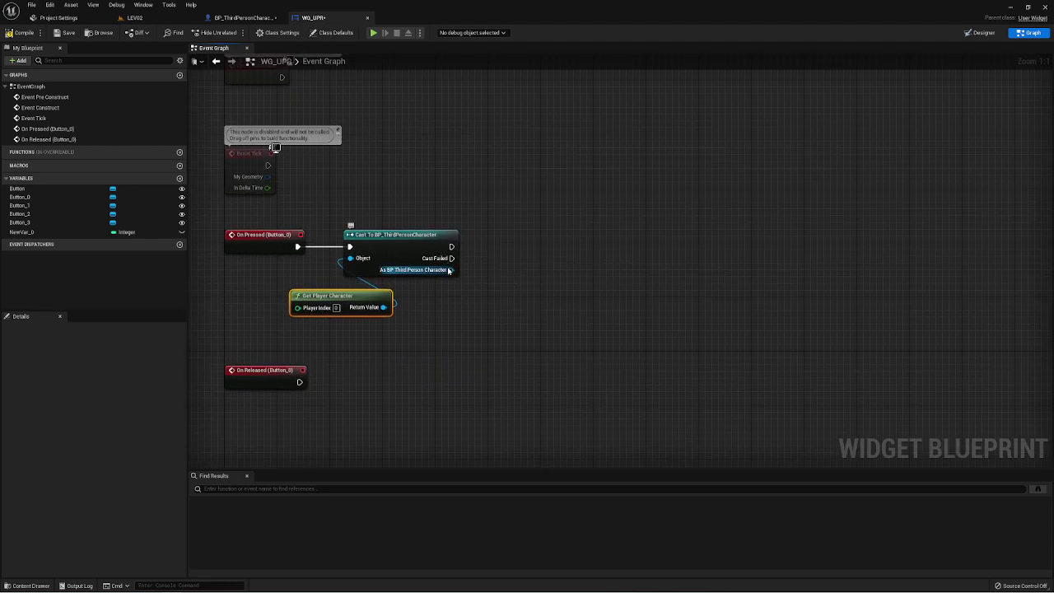
Step: Call F Forward on the cast character after the cast
drag(451, 269, 528, 247)
text(F)
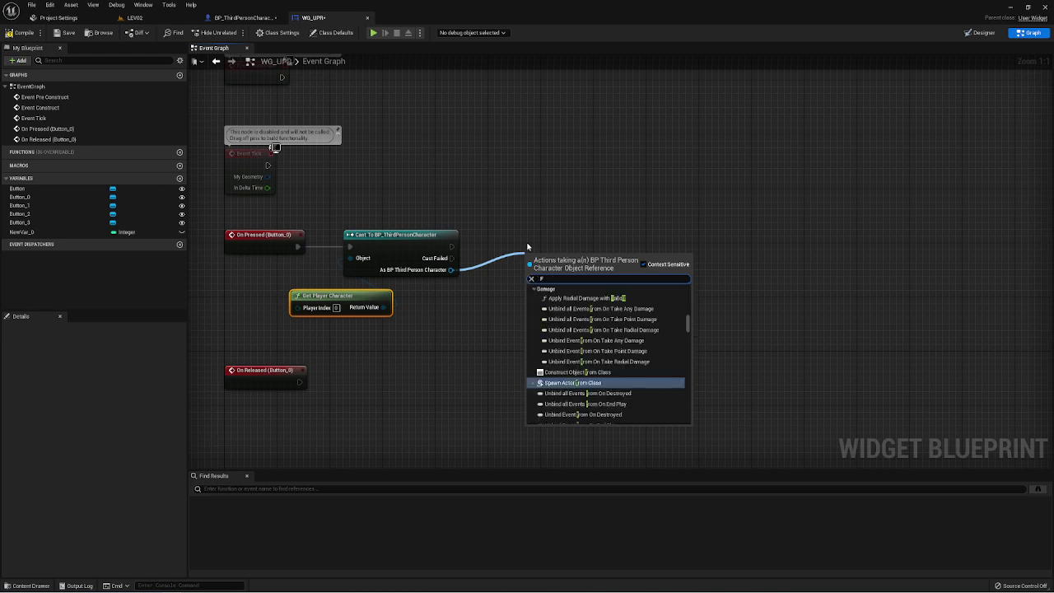
text(_)
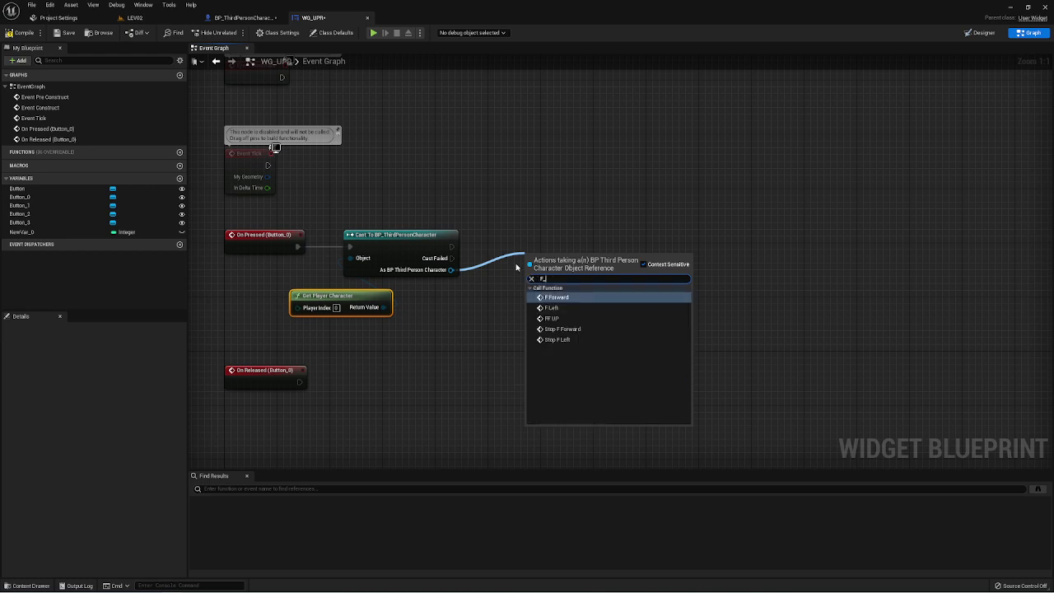
click(550, 298)
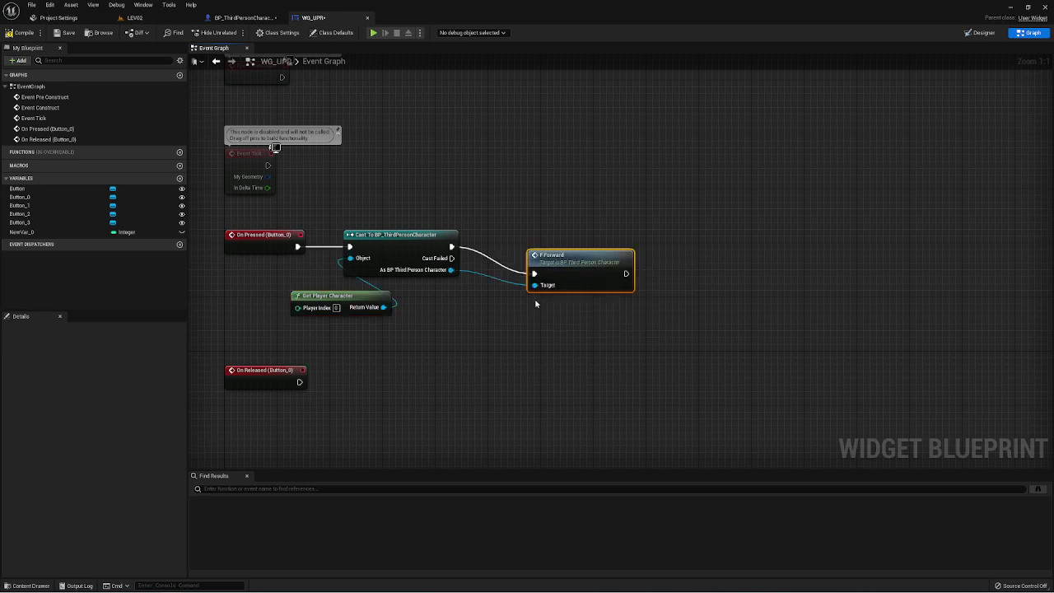
drag(570, 264, 519, 238)
click(499, 299)
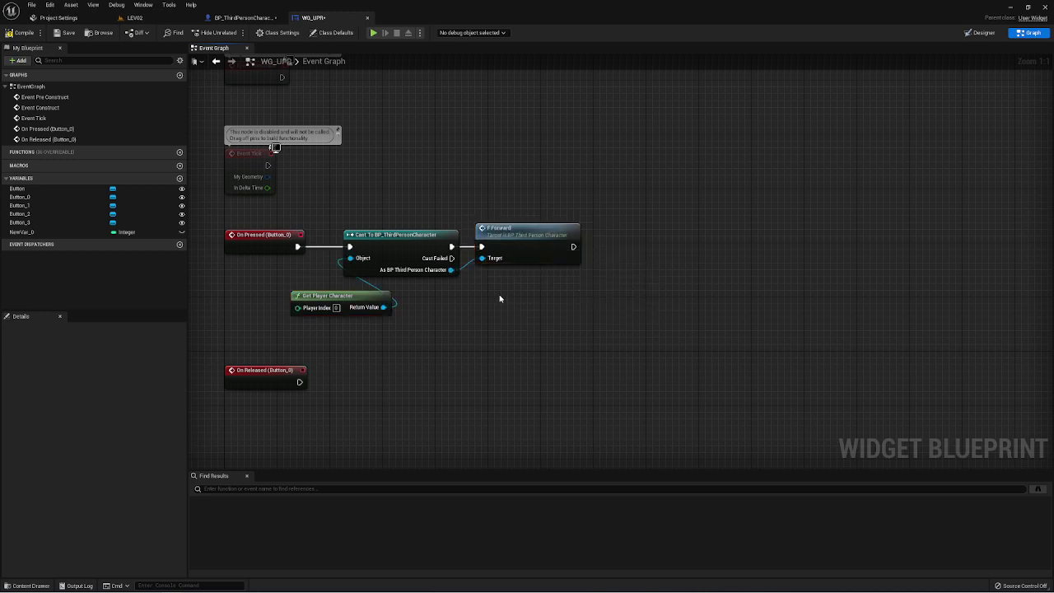
right_drag(515, 300, 507, 292)
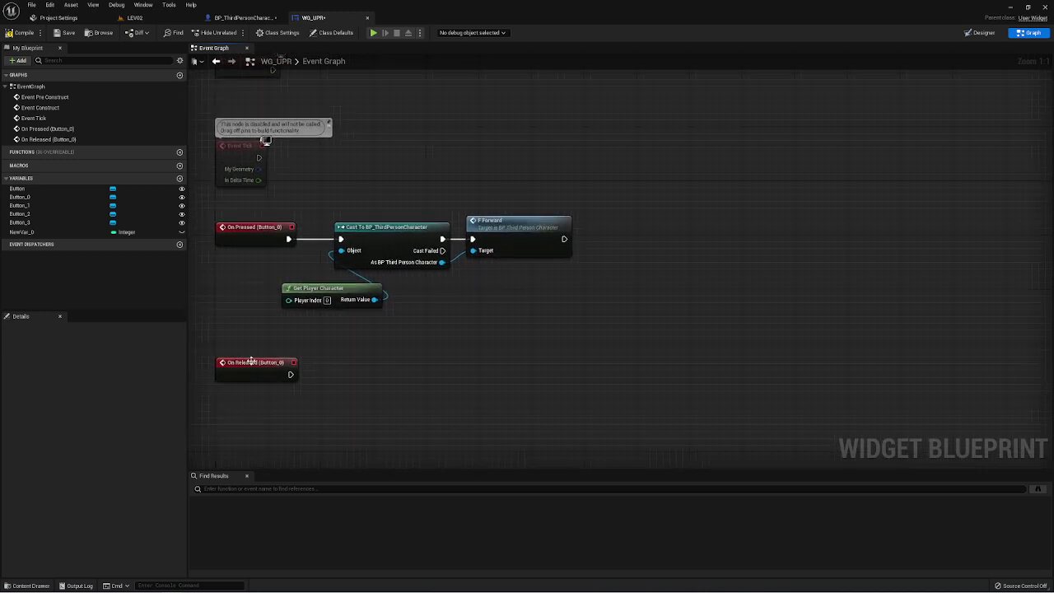
Step: Make On Released (Button_0) call Stop F Forward on the cast character
drag(252, 361, 491, 304)
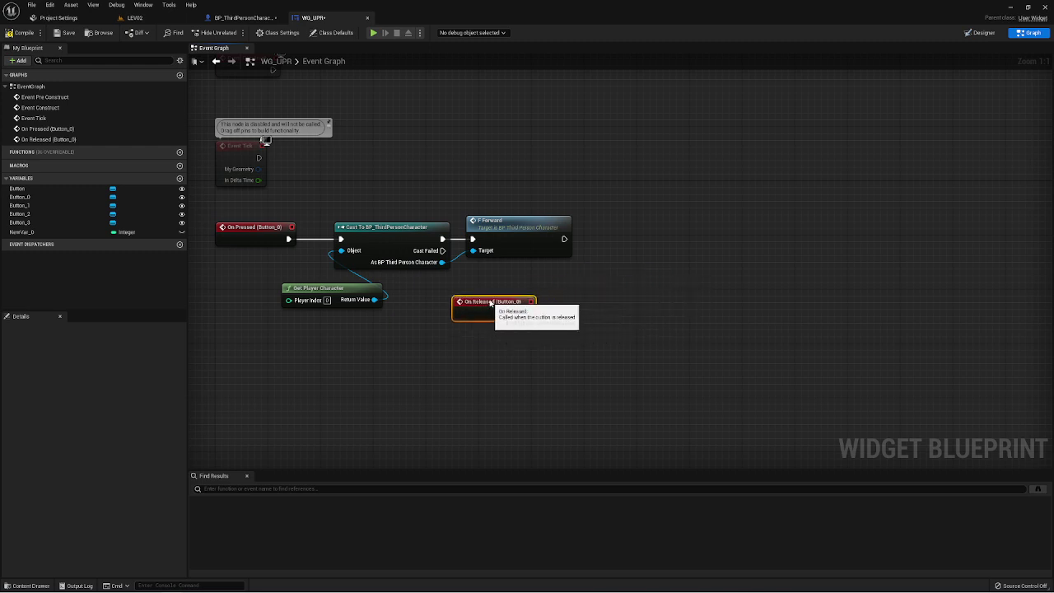
drag(491, 303, 467, 309)
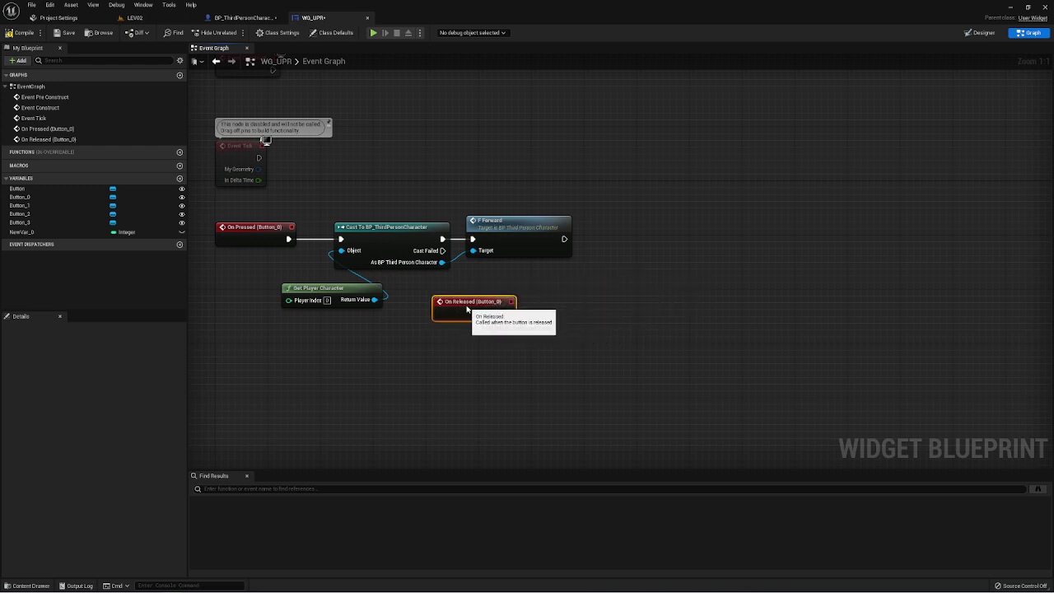
drag(442, 262, 639, 305)
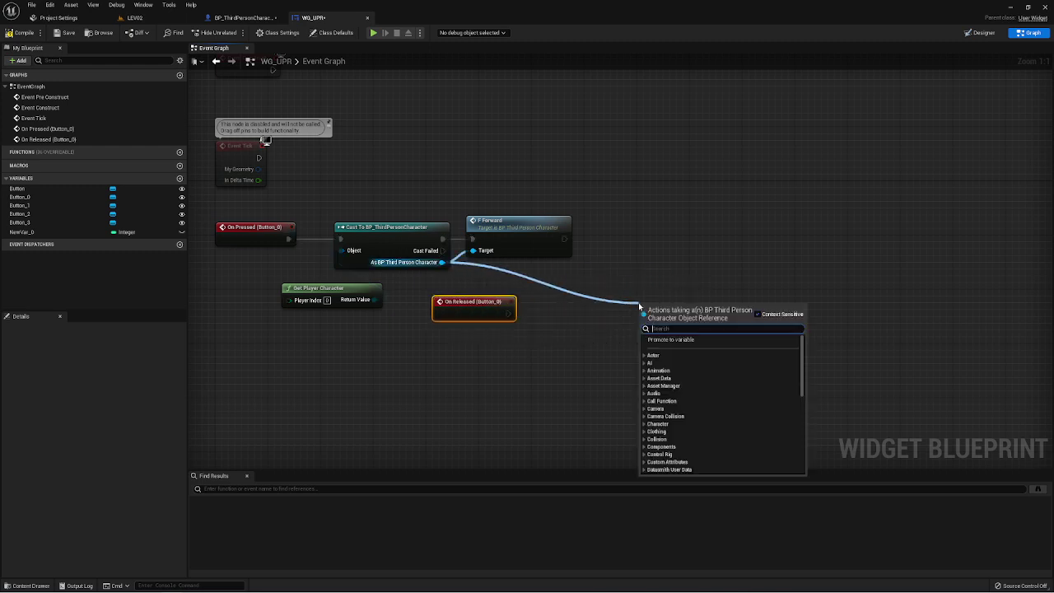
text(st)
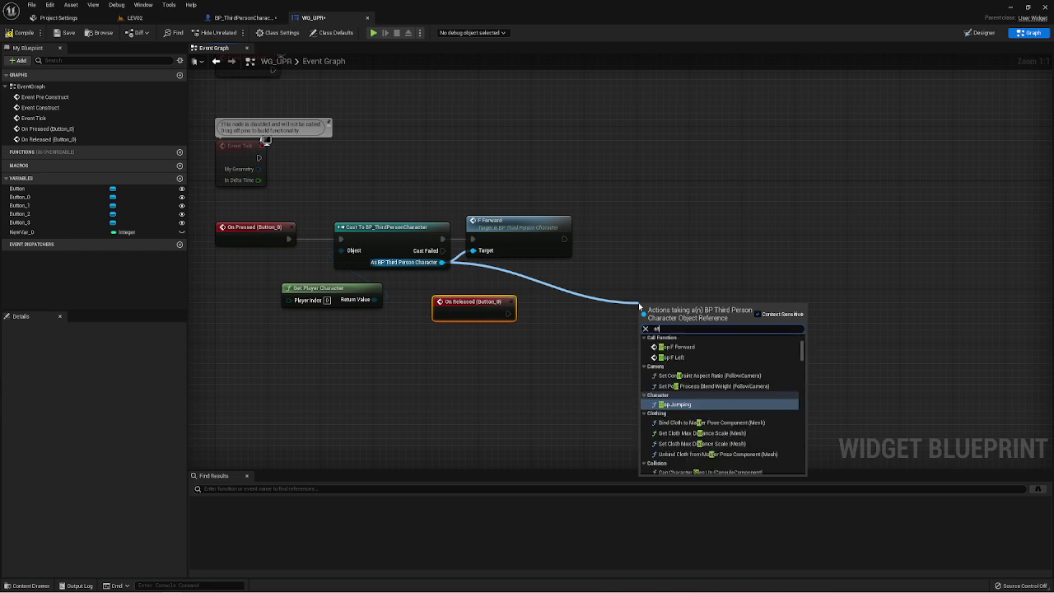
text(op)
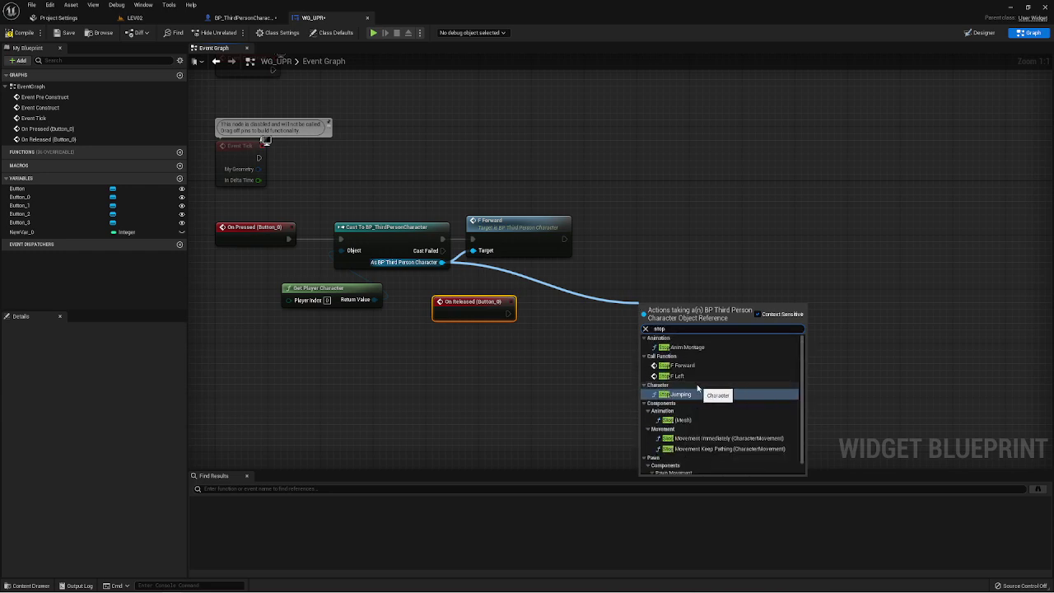
click(682, 364)
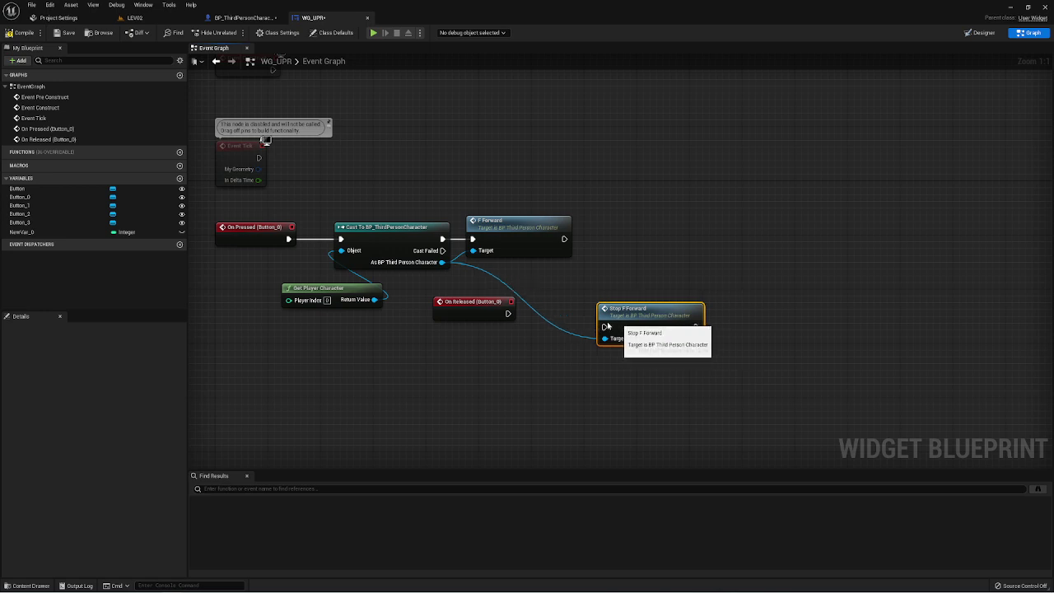
drag(642, 309, 583, 295)
drag(508, 313, 544, 314)
mouse_move(401, 337)
mouse_down()
mouse_move(521, 288)
mouse_move(672, 361)
mouse_up()
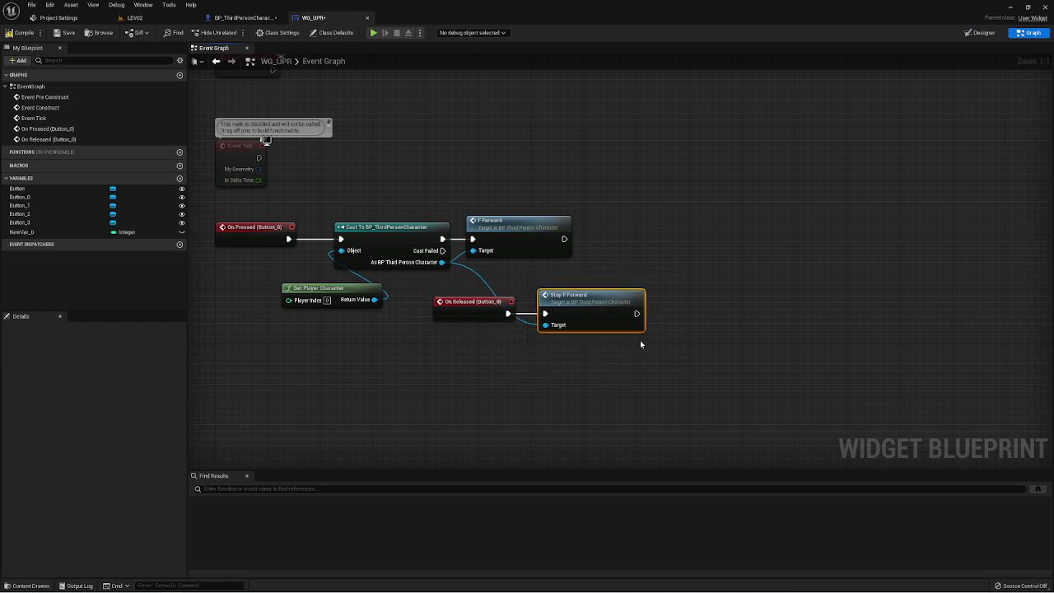
mouse_move(385, 344)
right_down()
mouse_move(450, 352)
mouse_move(418, 340)
right_up()
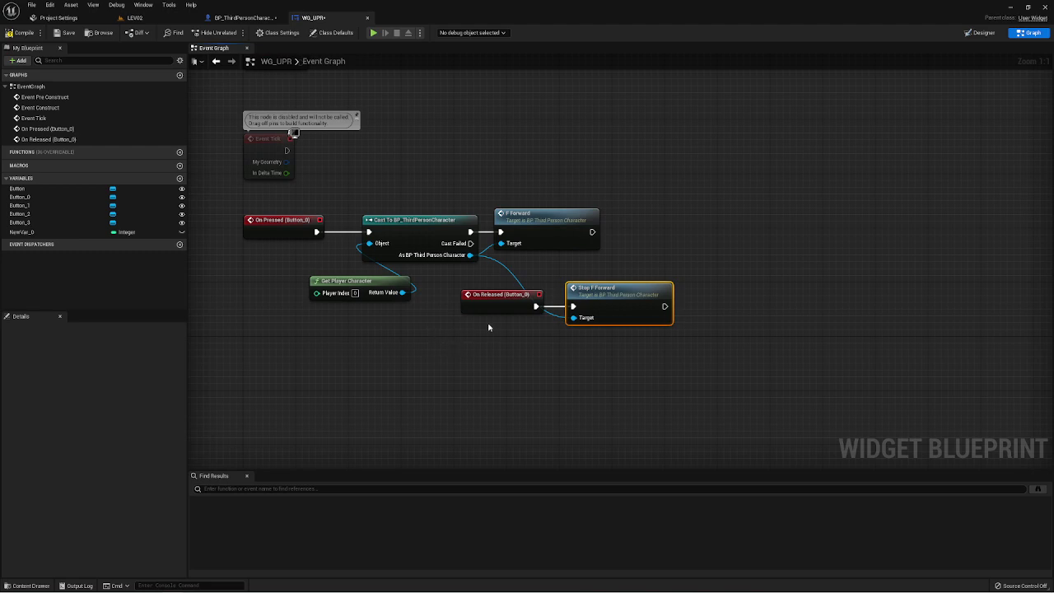
scroll(429, 299, down, 2)
scroll(447, 353, down, 2)
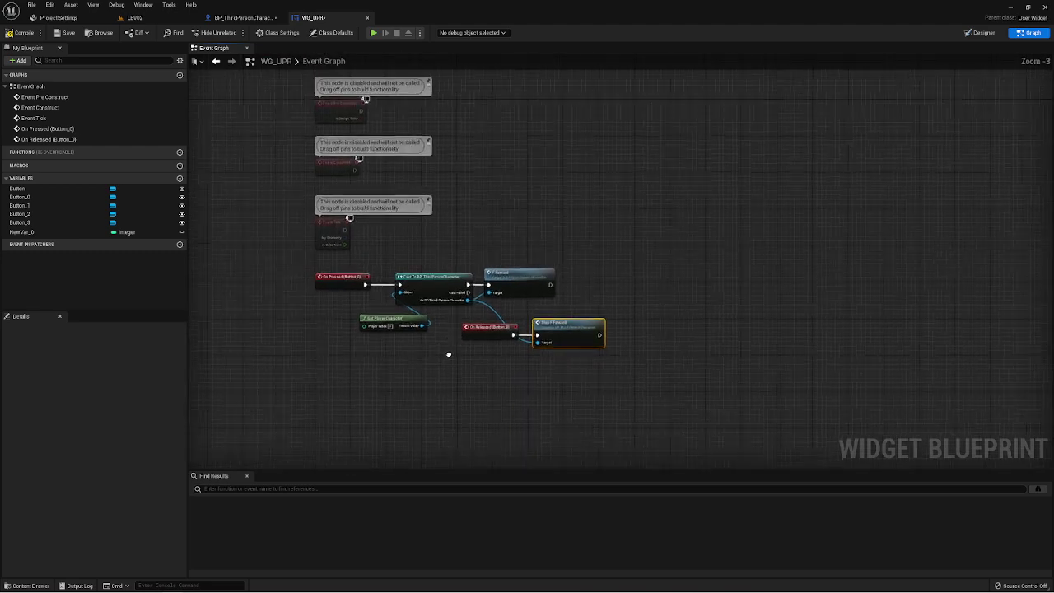
Step: Add an On Pressed event for the right-arrow Button from its Details events
click(984, 33)
click(346, 382)
scroll(527, 403, down, 5)
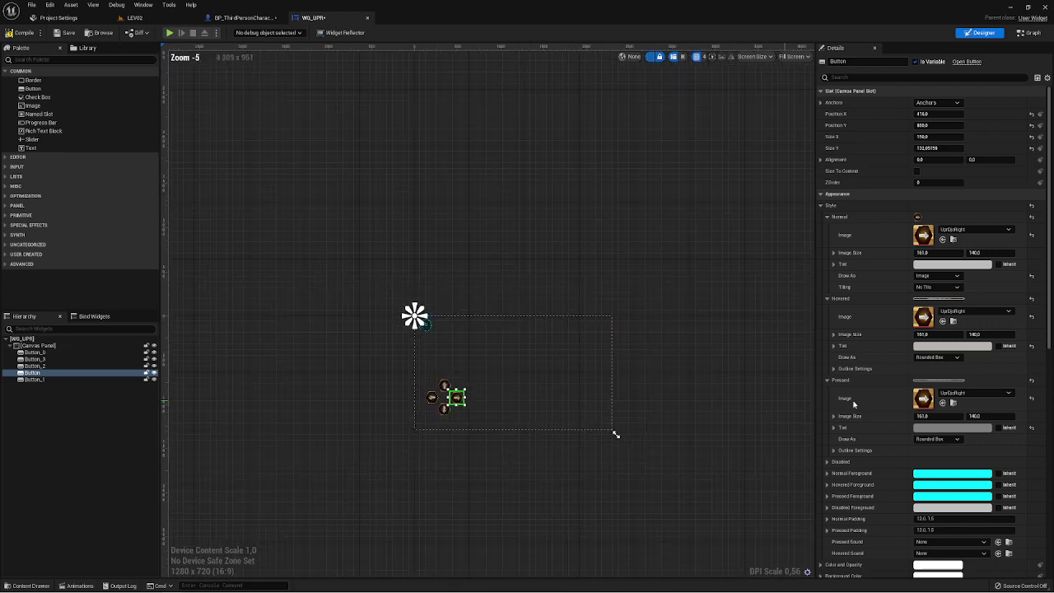
scroll(612, 431, up, 4)
right_drag(670, 400, 472, 353)
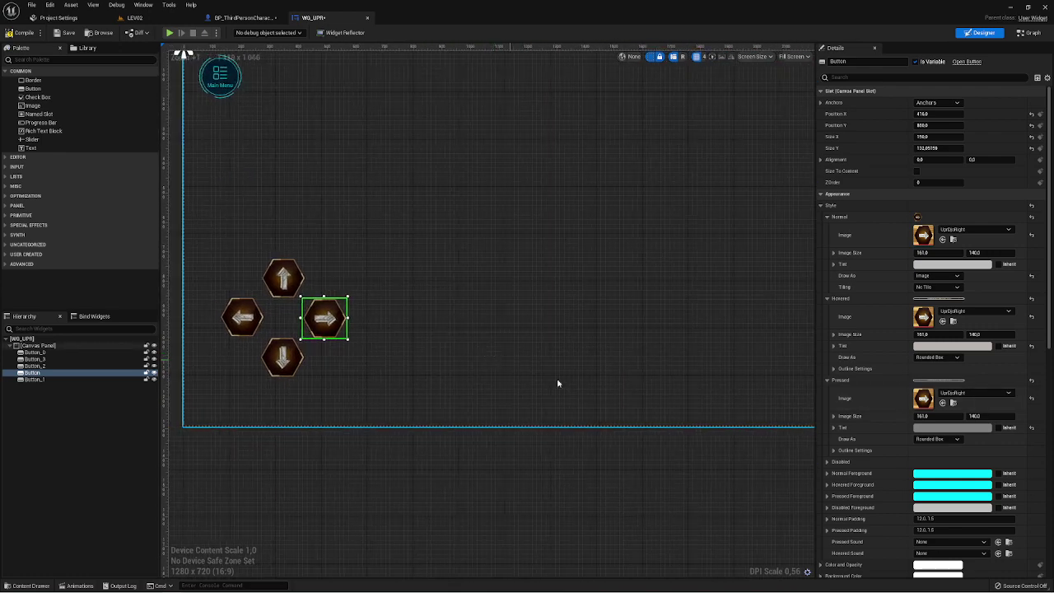
scroll(947, 429, down, 3)
scroll(955, 453, down, 2)
scroll(962, 463, down, 5)
scroll(941, 492, down, 1)
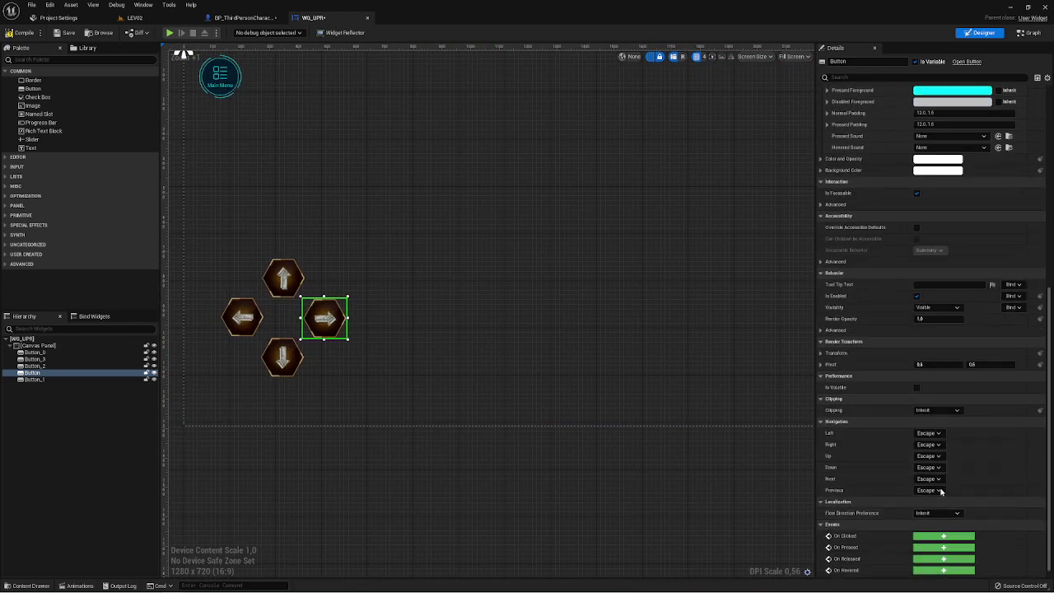
scroll(942, 492, down, 1)
click(947, 539)
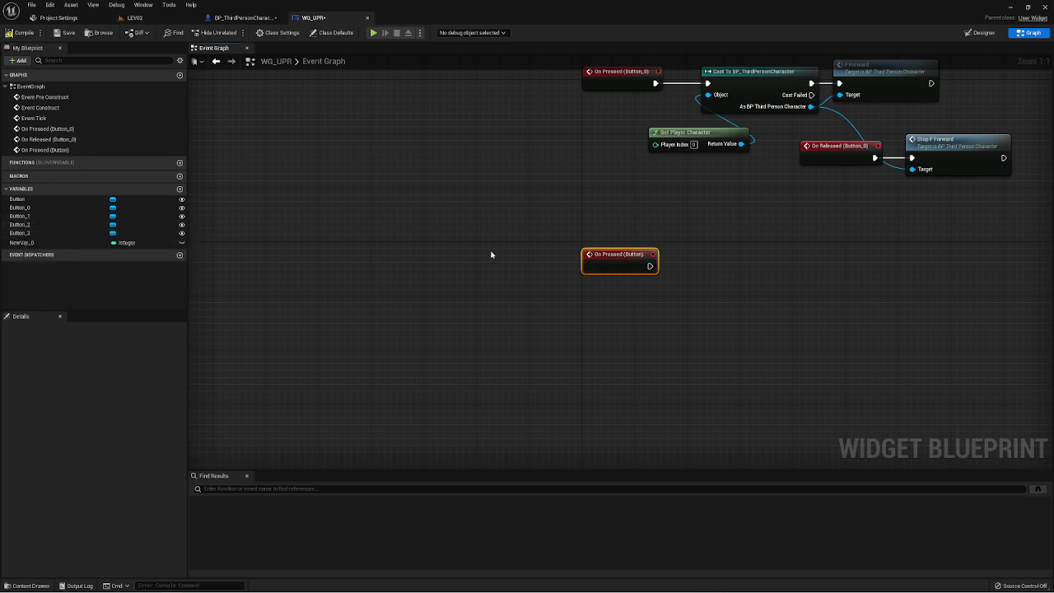
Step: Add an On Released event for the right-arrow Button from the Button variable's event list
click(23, 200)
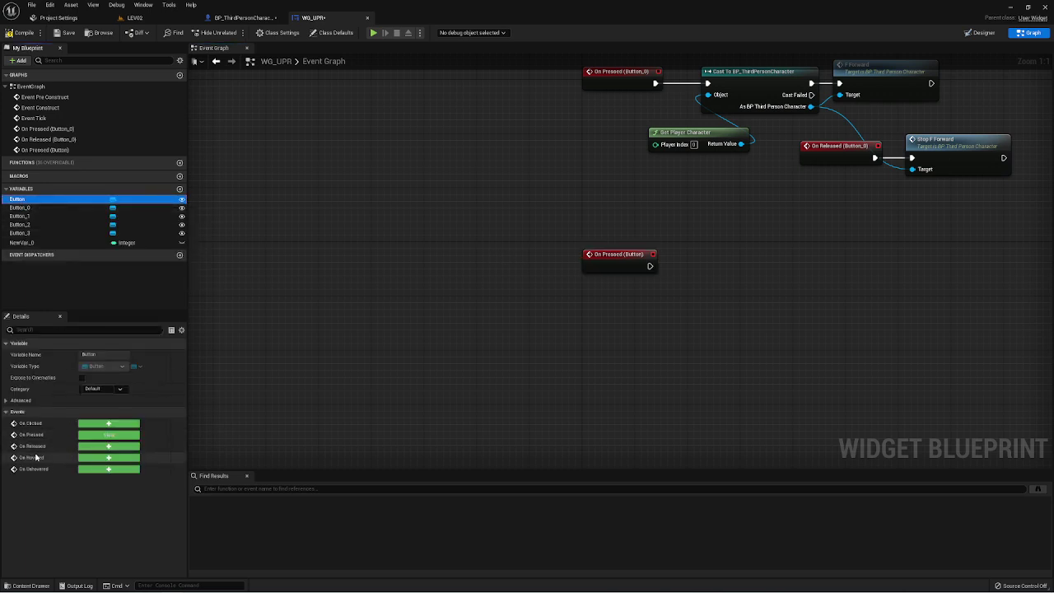
click(107, 457)
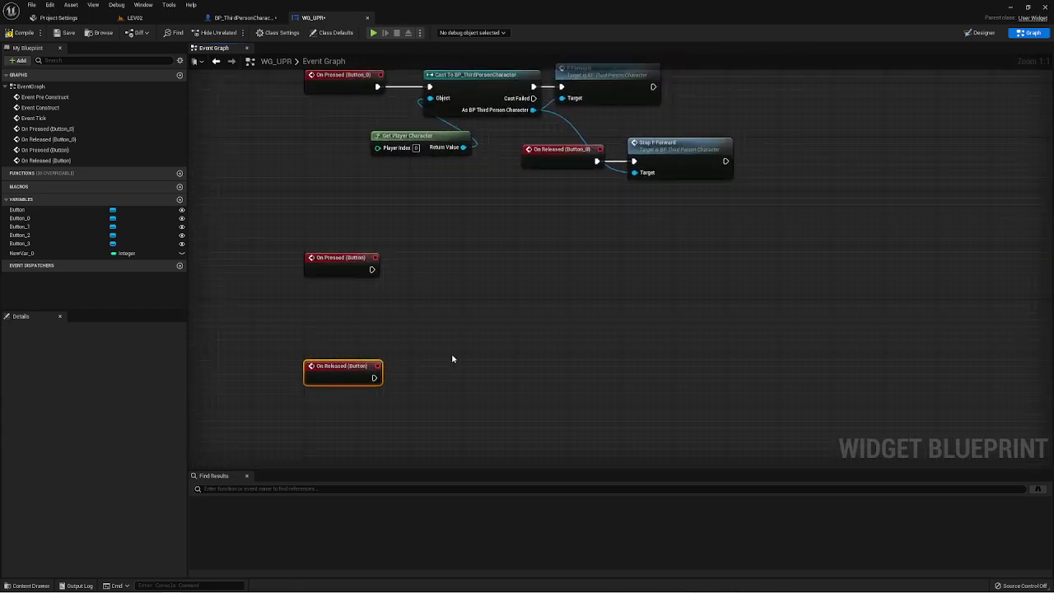
right_drag(696, 268, 461, 346)
mouse_move(447, 209)
mouse_down()
mouse_move(494, 115)
mouse_move(530, 206)
mouse_up()
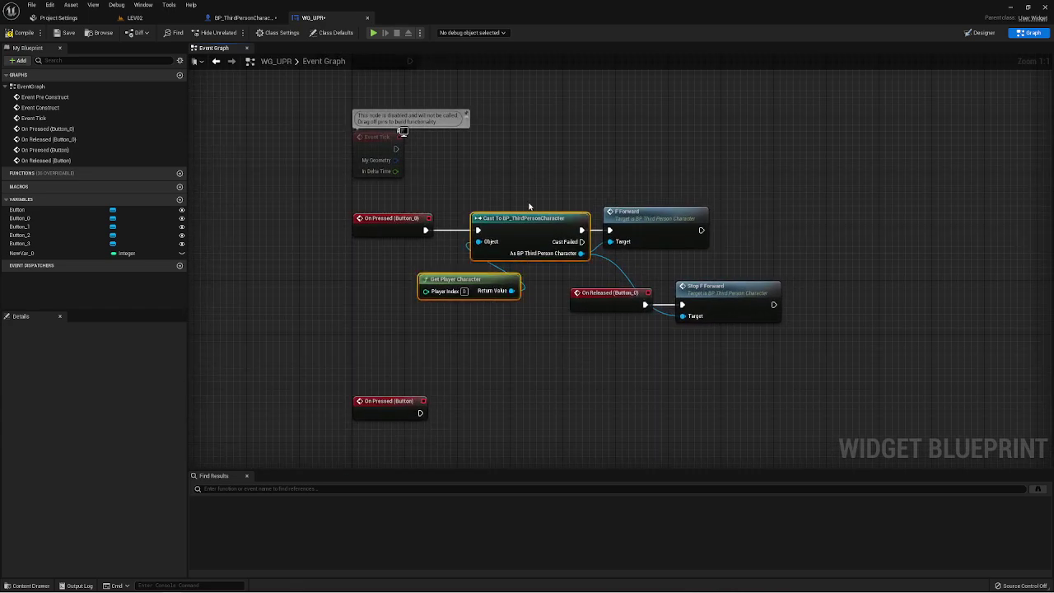
scroll(488, 296, down, 2)
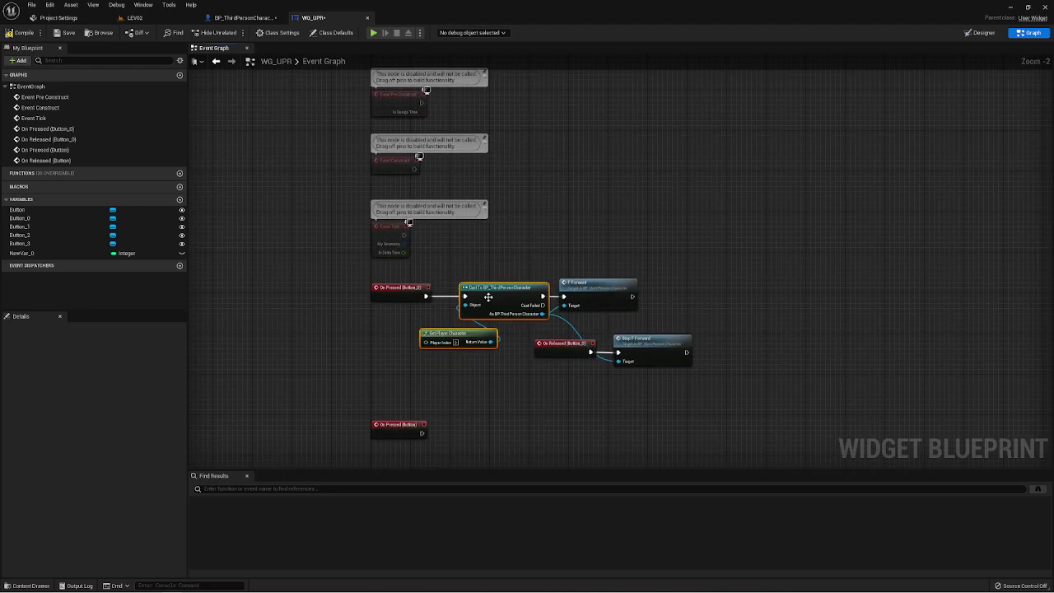
scroll(489, 296, up, 1)
right_drag(488, 296, 484, 370)
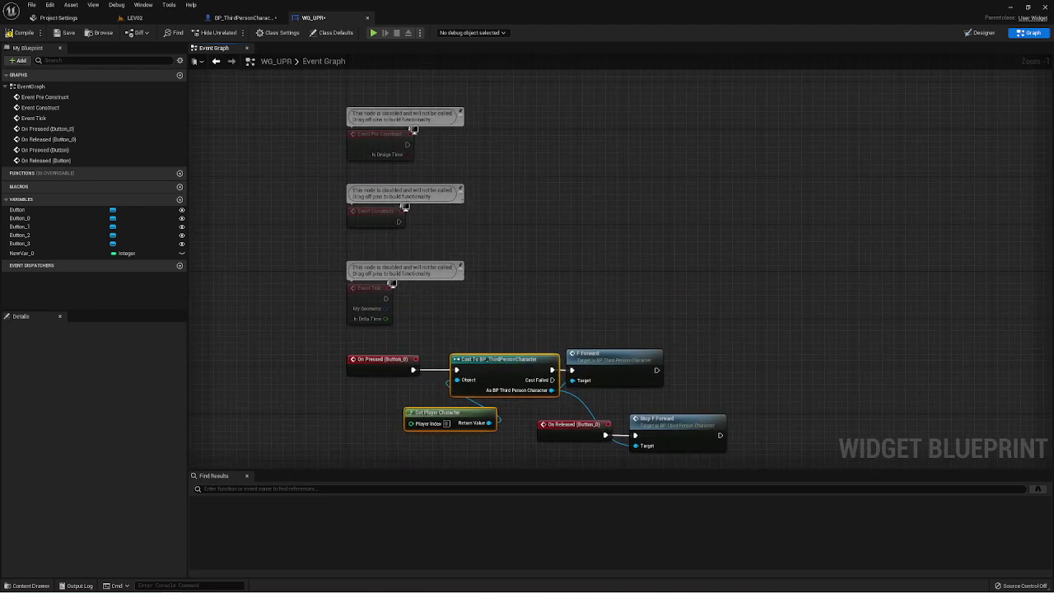
Step: Paste the cast and Get Player Character nodes after Event Construct and promote the character output to a variable
key(ctrl+v)
mouse_move(498, 206)
mouse_down()
mouse_move(498, 218)
mouse_move(399, 222)
mouse_move(381, 205)
mouse_up()
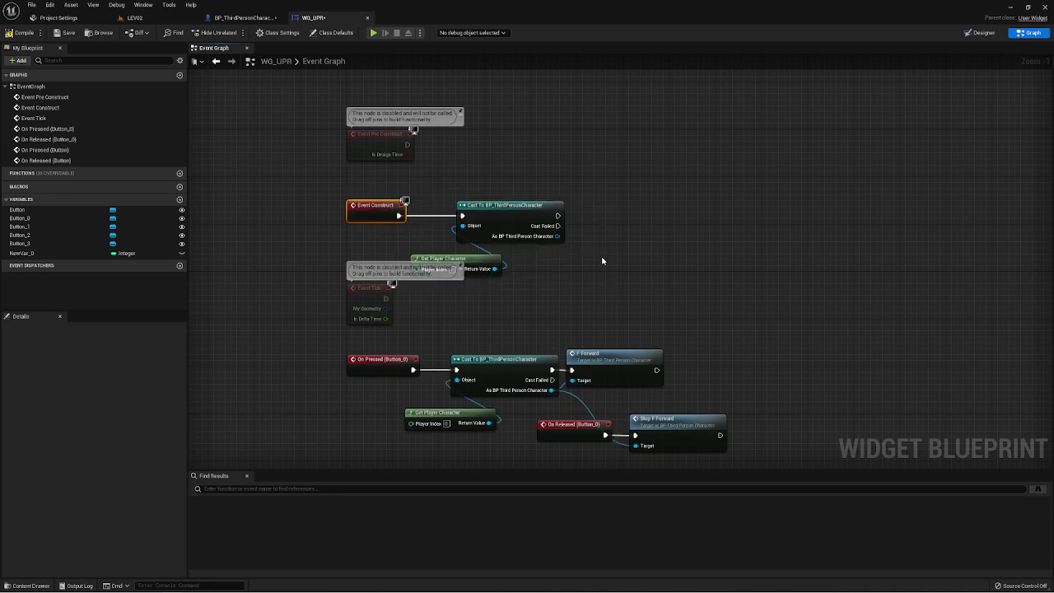
right_drag(381, 204, 372, 186)
drag(548, 217, 563, 211)
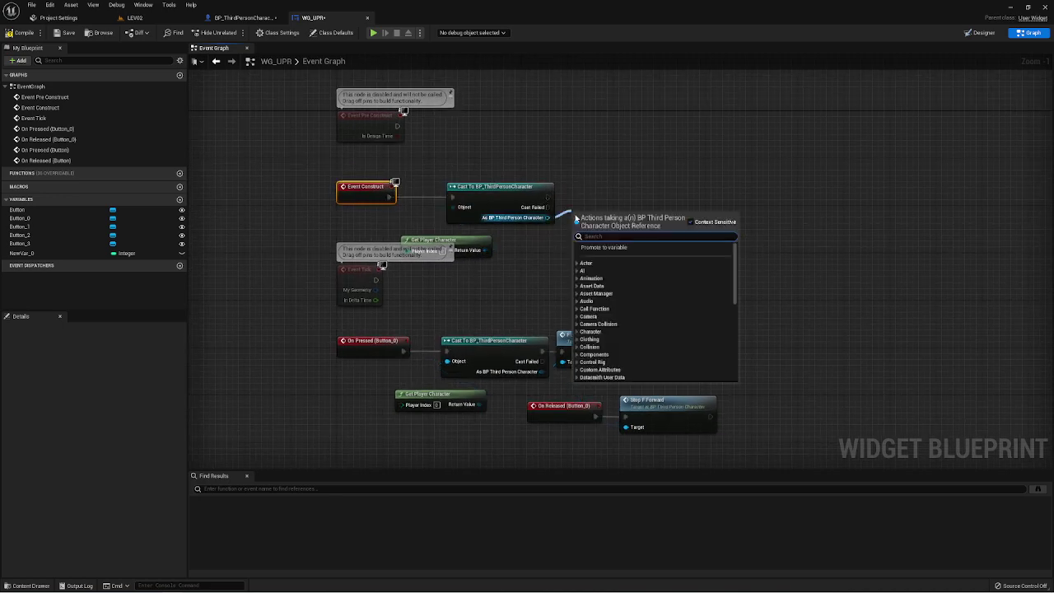
click(610, 250)
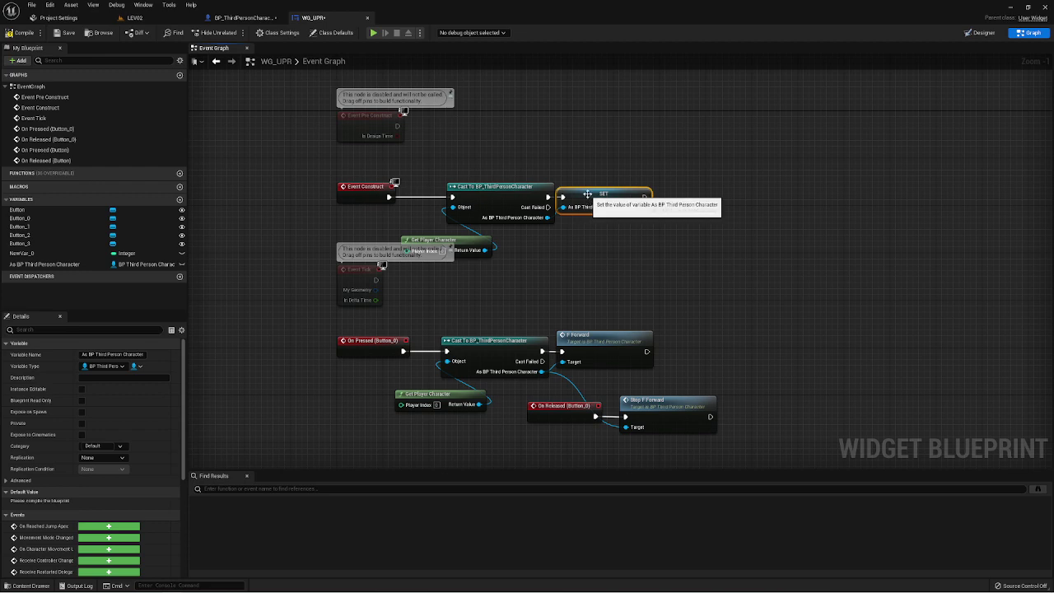
Step: Replace the old cast nodes with the character variable getter targeting F Forward and Stop F Forward
right_drag(512, 304, 527, 266)
drag(472, 273, 474, 364)
key(Delete)
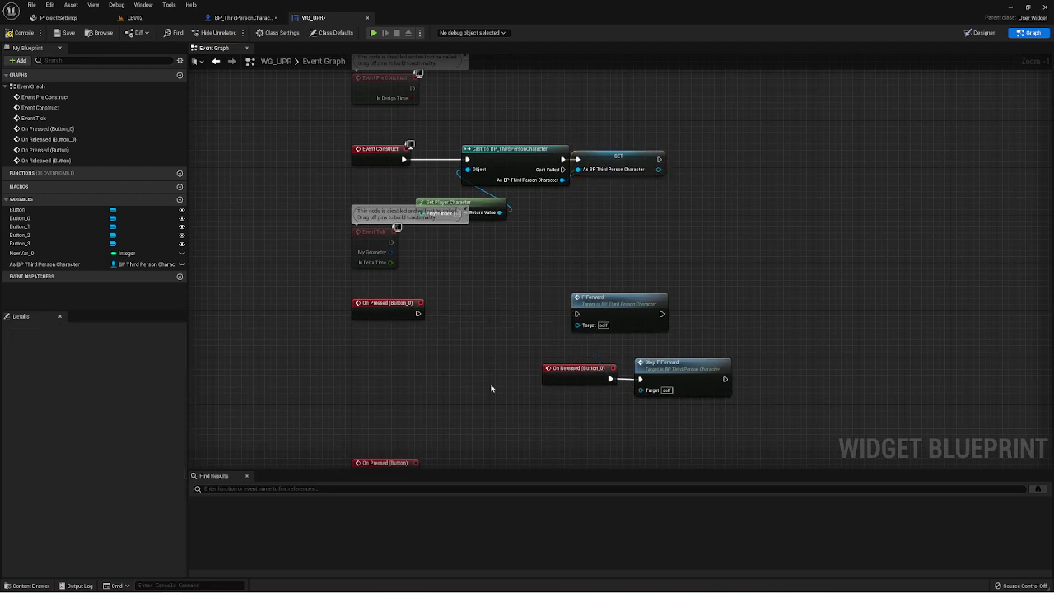
mouse_move(41, 264)
ctrl+mouse_down()
mouse_move(517, 339)
mouse_move(631, 397)
mouse_move(640, 389)
ctrl+mouse_up()
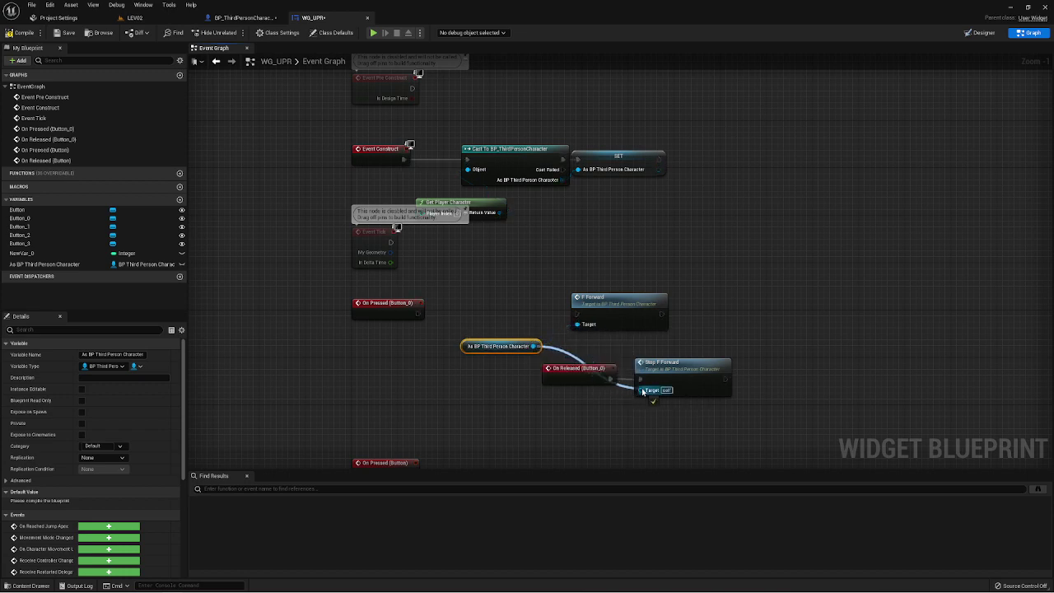
mouse_move(534, 346)
mouse_down()
mouse_move(577, 324)
mouse_move(419, 314)
mouse_up()
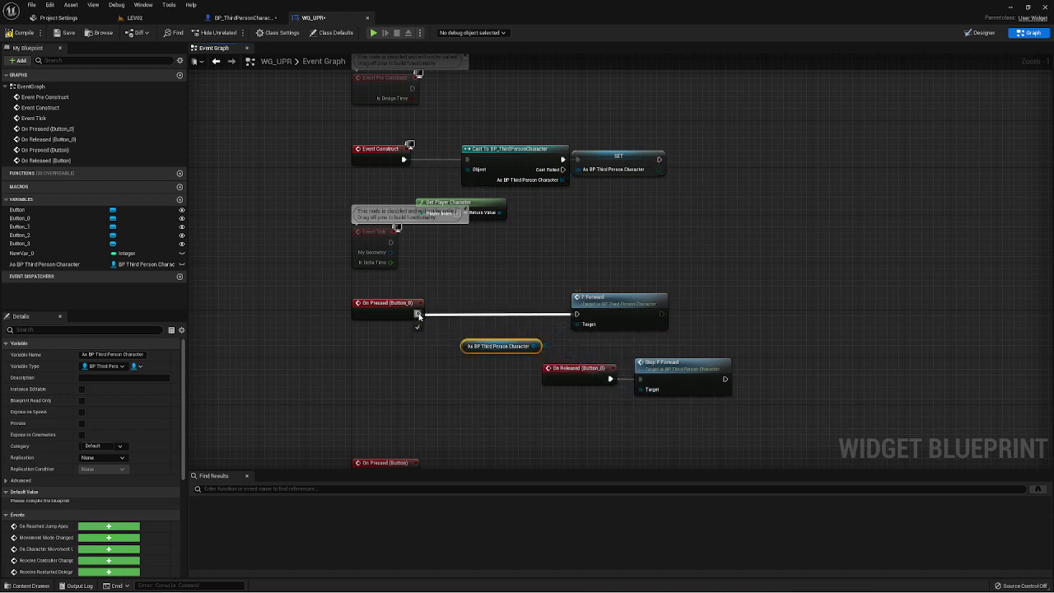
Step: Delete the unused Event Tick and Event Pre Construct nodes
mouse_move(519, 270)
right_down()
mouse_move(501, 241)
mouse_move(490, 259)
right_up()
click(394, 210)
key(Delete)
drag(391, 87, 282, 106)
key(Delete)
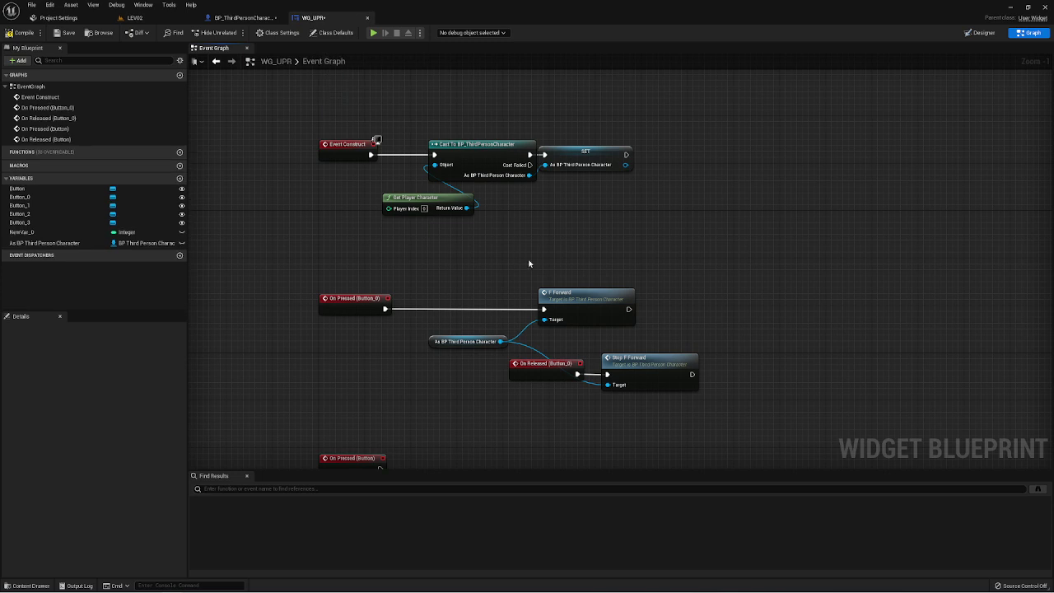
Step: Wrap the four forward movement nodes in a comment
right_drag(530, 264, 507, 219)
drag(292, 229, 580, 354)
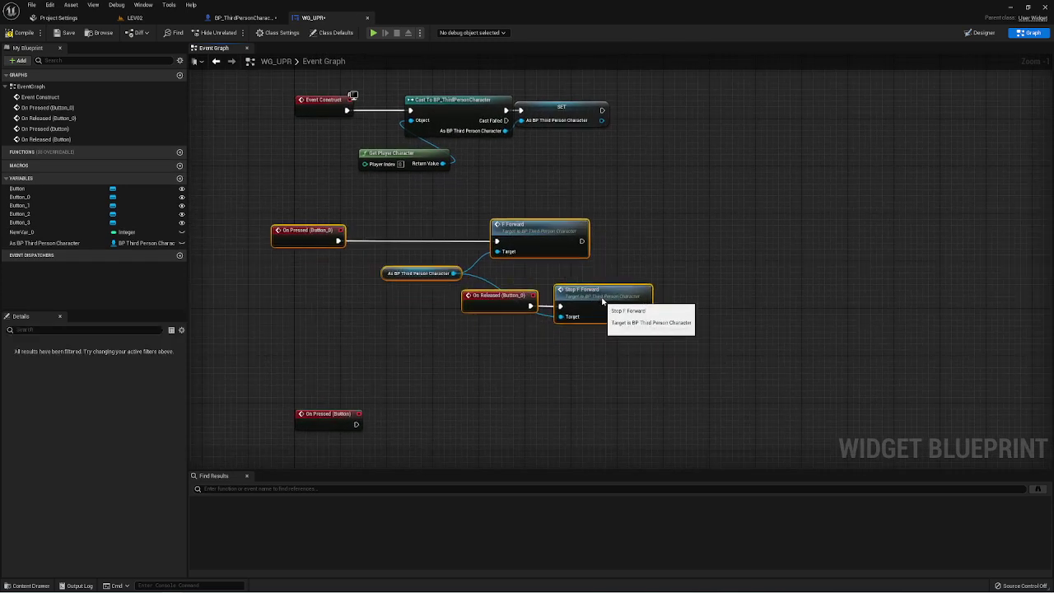
right_drag(462, 313, 498, 329)
key(c)
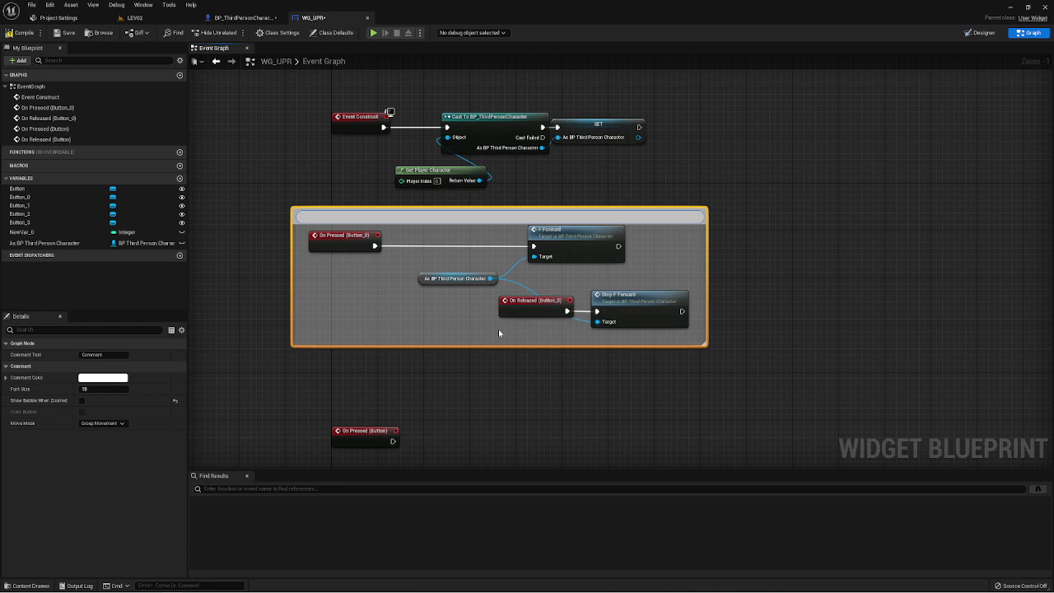
Step: Title the forward movement comment 'Вперед'
text(Вперед)
key(Return)
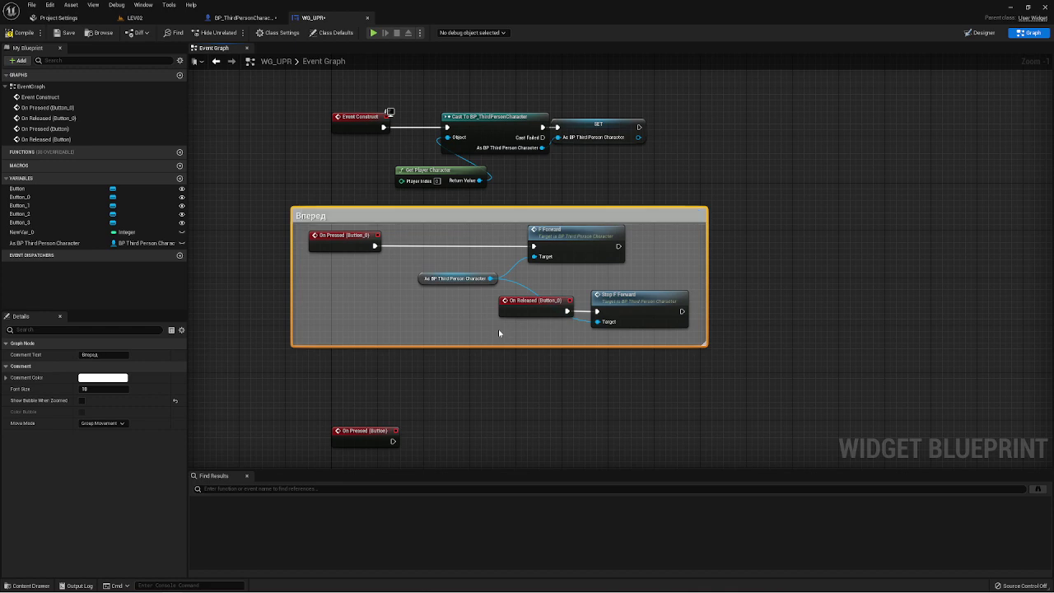
right_drag(524, 354, 544, 261)
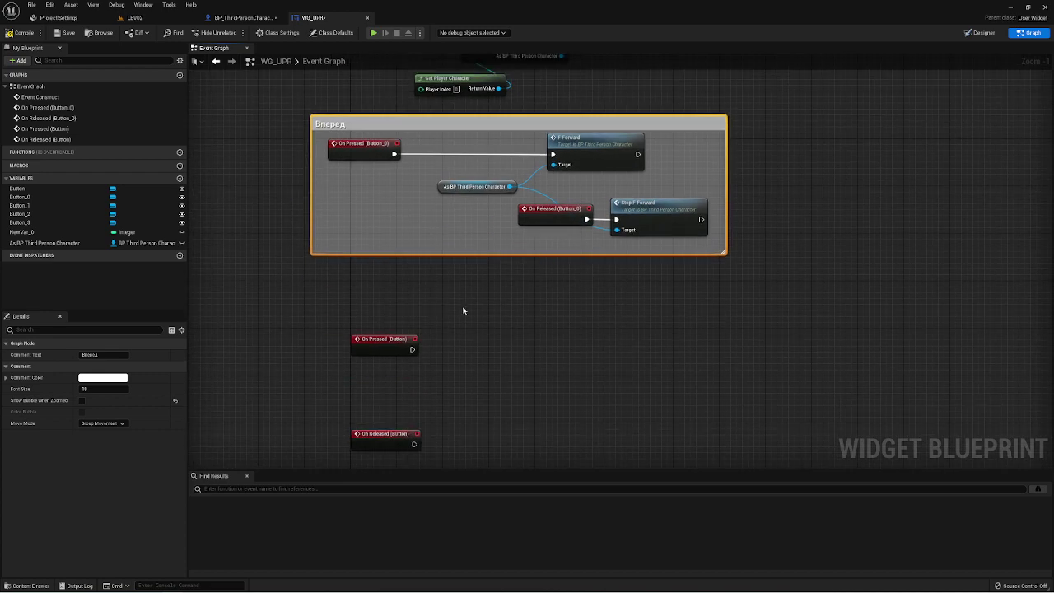
right_drag(462, 311, 444, 261)
Step: Wrap the On Pressed and On Released (Button) events in a wide comment titled 'Вправо'
drag(295, 244, 592, 436)
key(c)
text(Вправо)
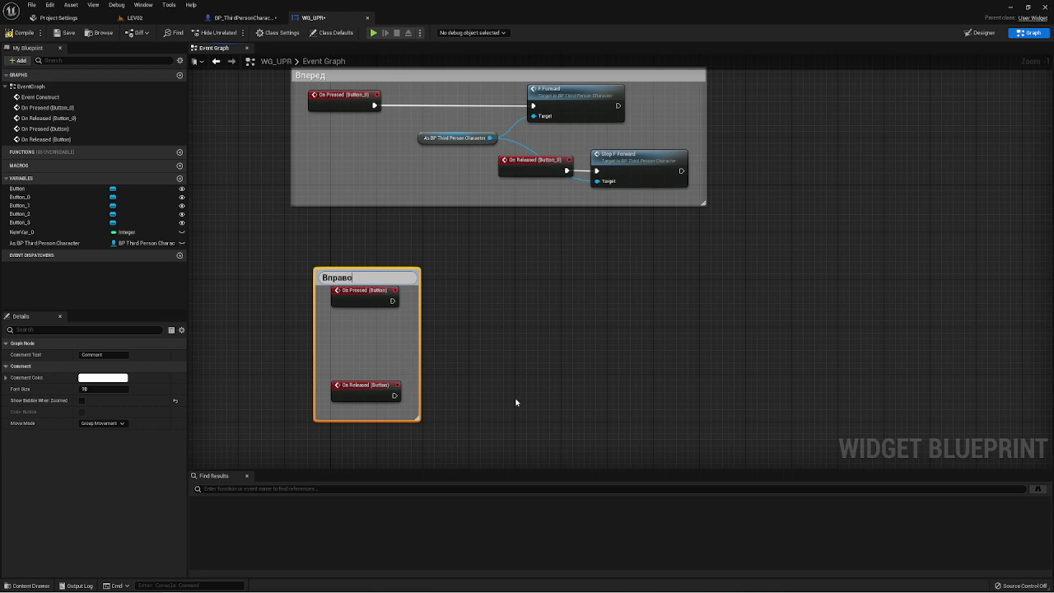
key(Return)
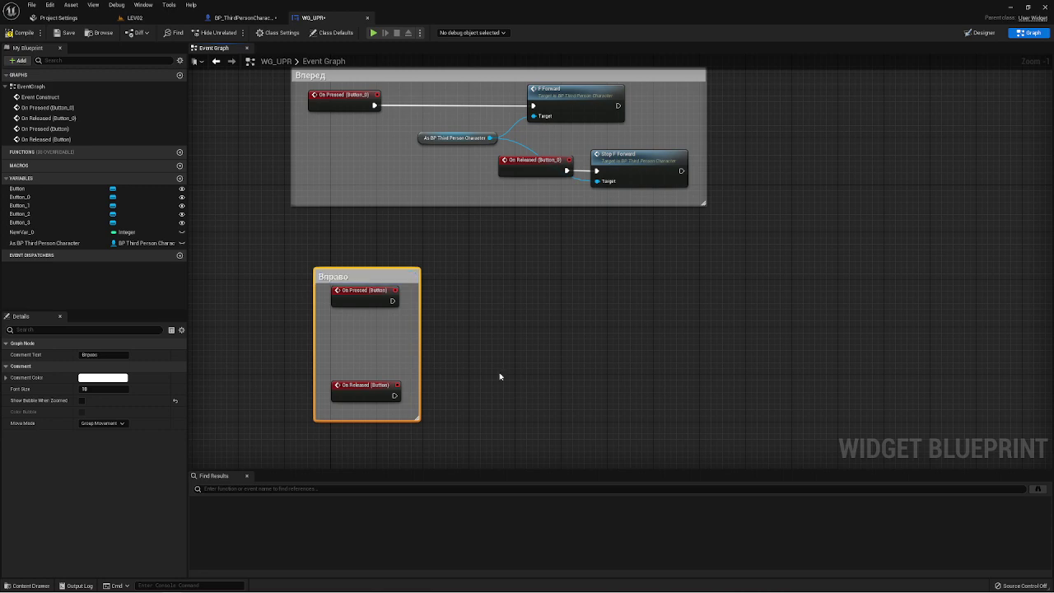
click(748, 337)
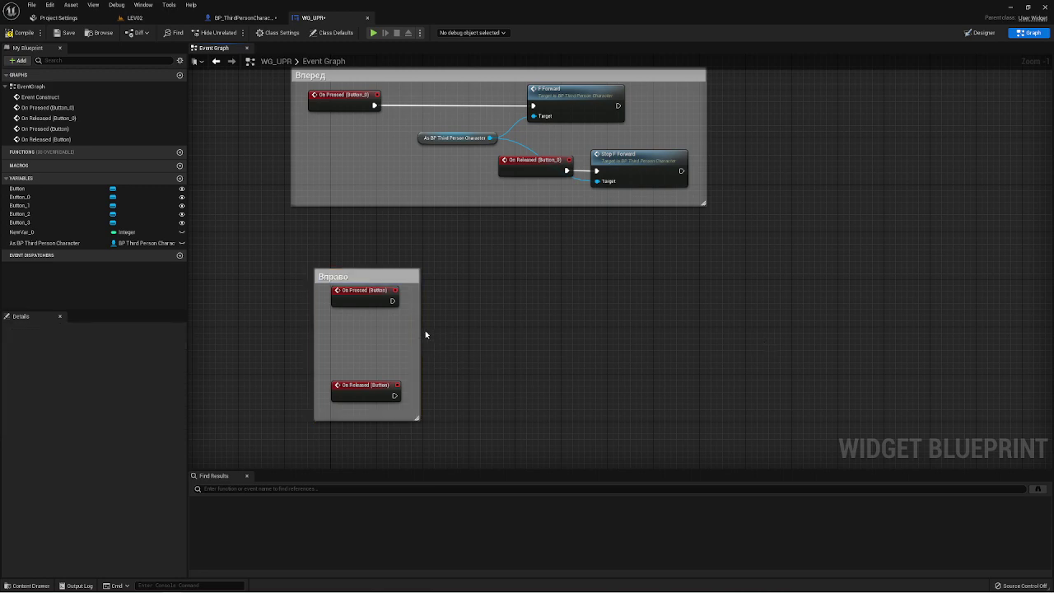
drag(426, 334, 728, 338)
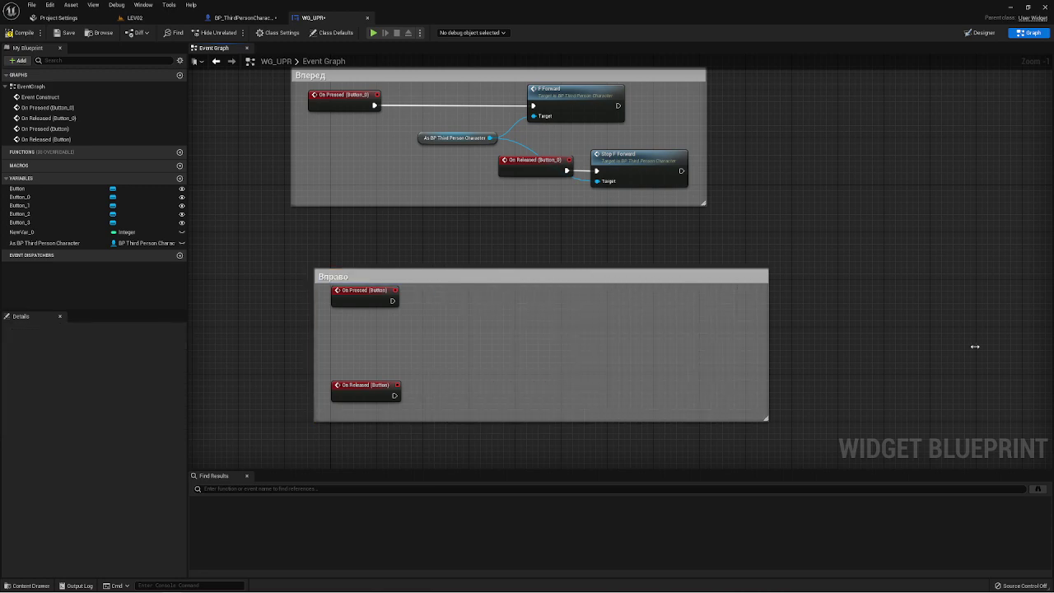
drag(314, 336, 254, 327)
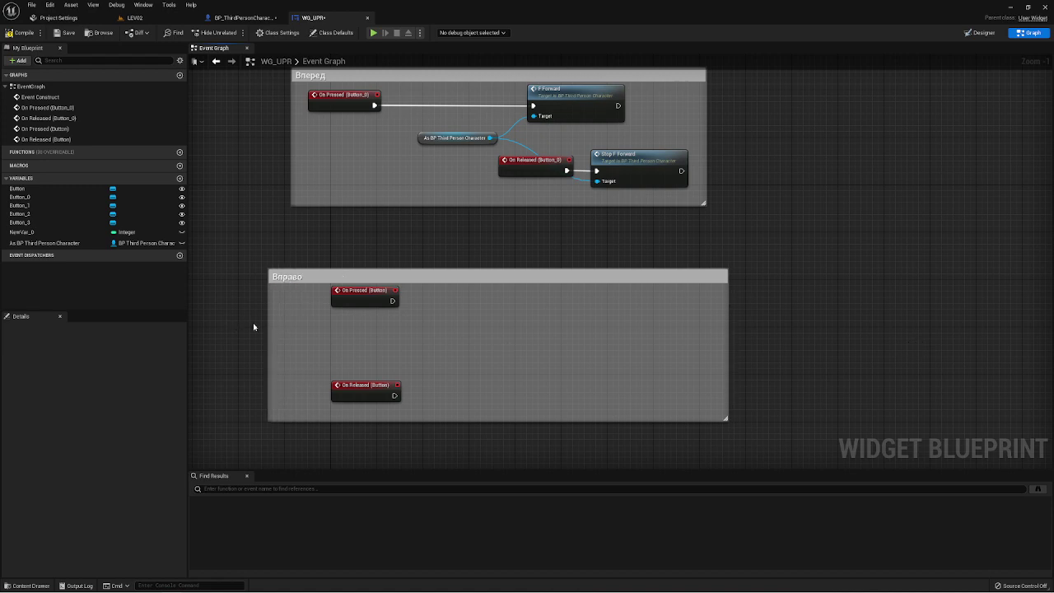
drag(354, 372, 331, 387)
shift+drag(437, 368, 328, 284)
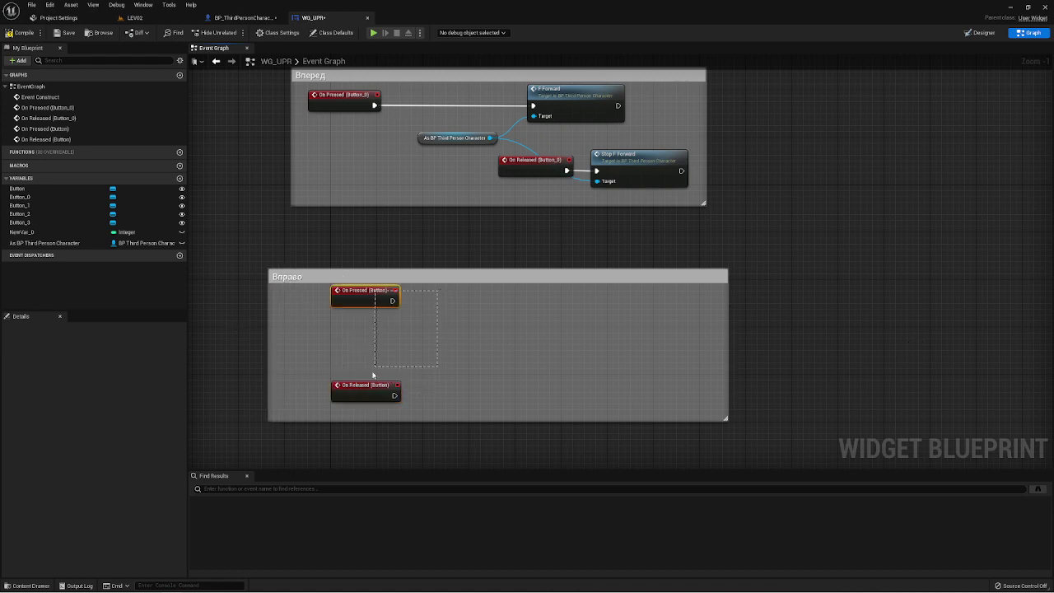
drag(363, 393, 316, 399)
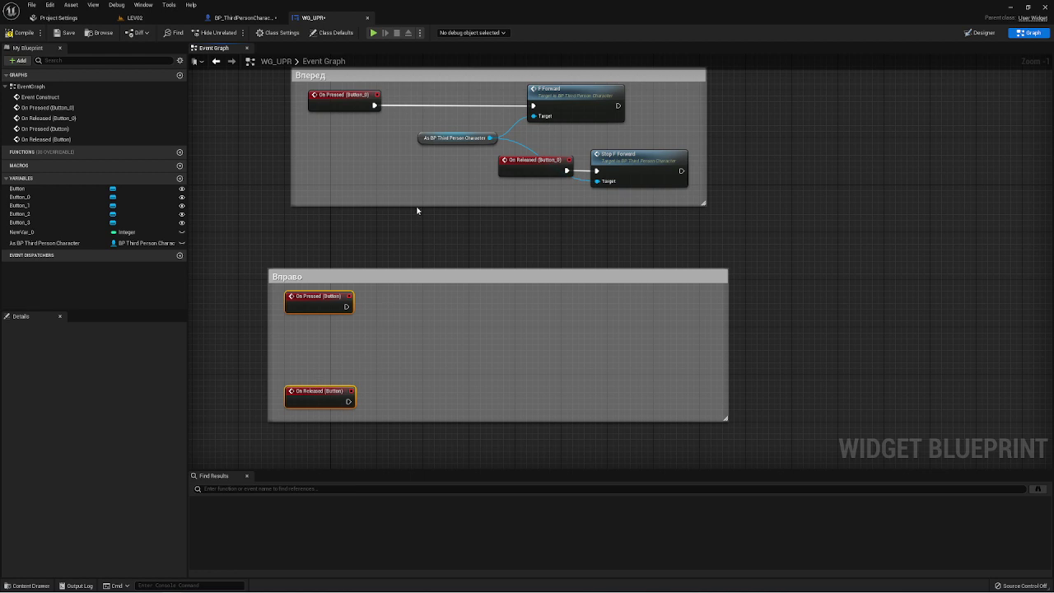
Step: Inside Вправо, copy the character getter and make On Pressed (Button) call F Left on it
click(451, 137)
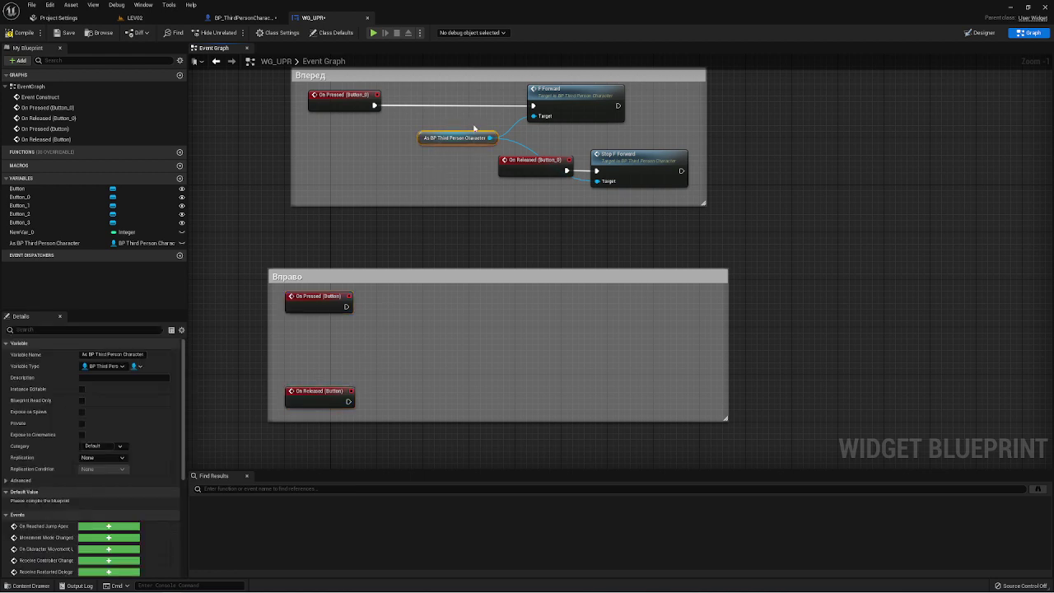
key(ctrl+v)
mouse_move(453, 333)
mouse_down()
mouse_move(416, 357)
mouse_move(469, 297)
mouse_up()
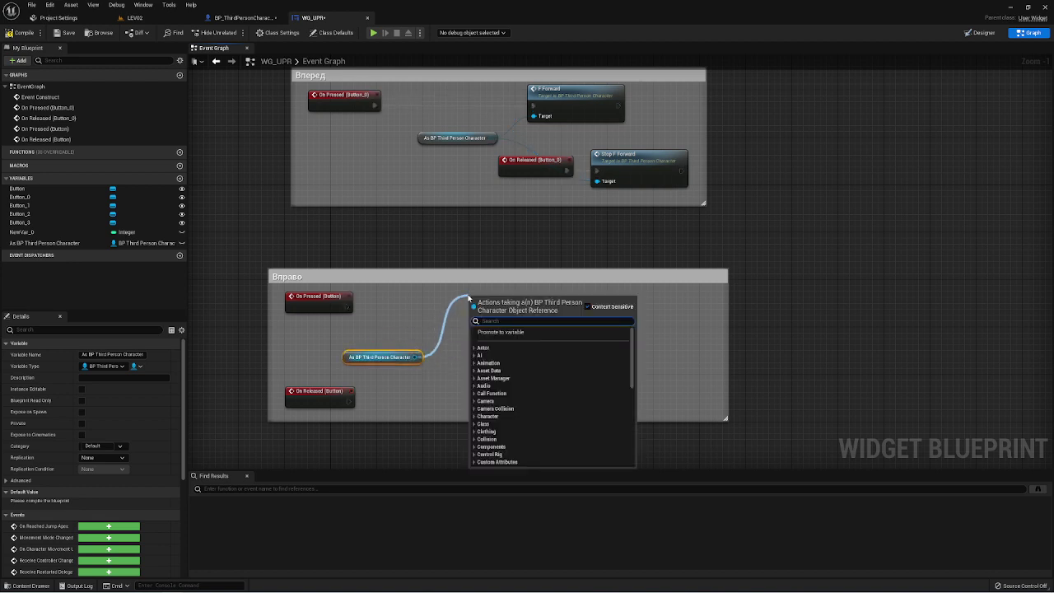
text(A)
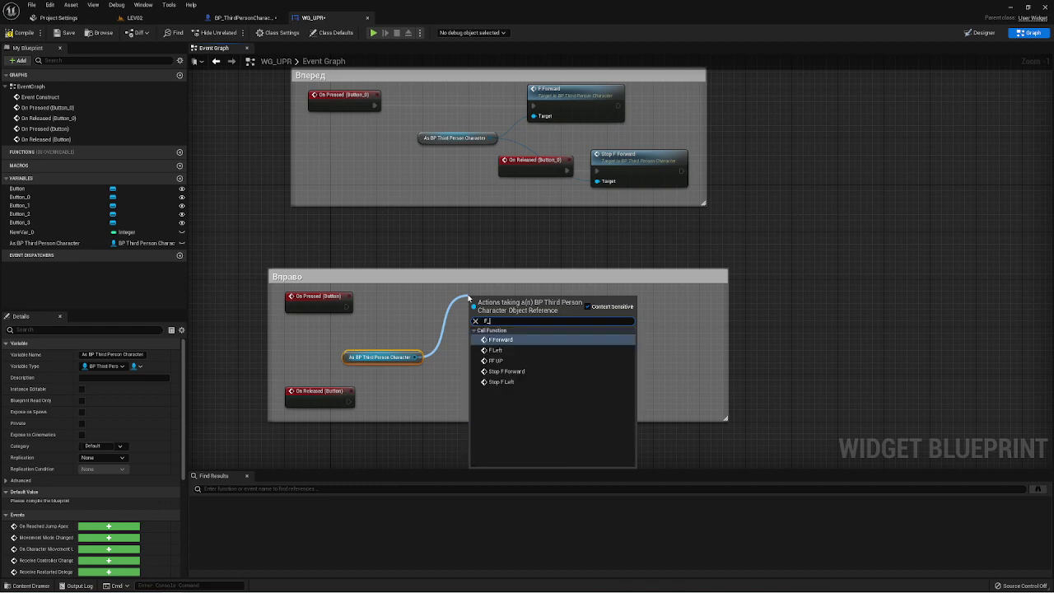
click(495, 350)
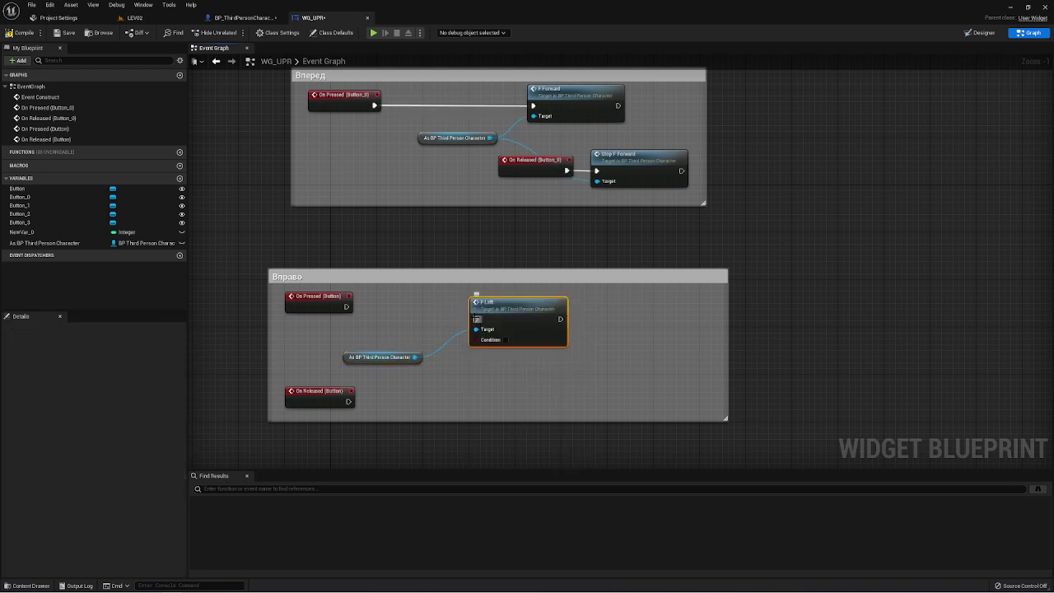
drag(476, 319, 346, 307)
drag(527, 316, 491, 304)
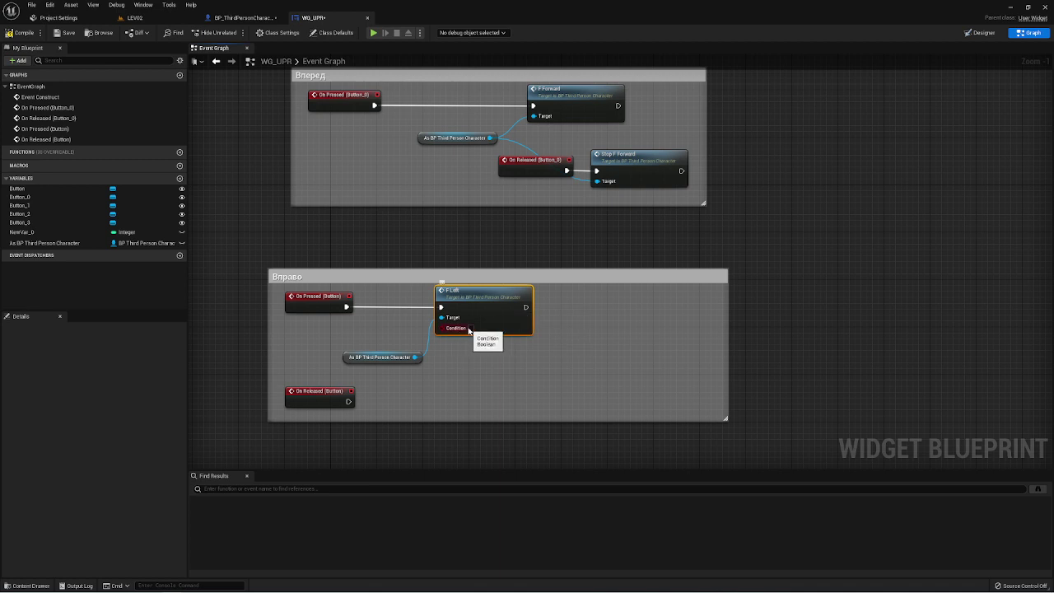
Step: Make On Released (Button) call Stop F Left on the character, and realign the forward nodes
drag(391, 352, 385, 341)
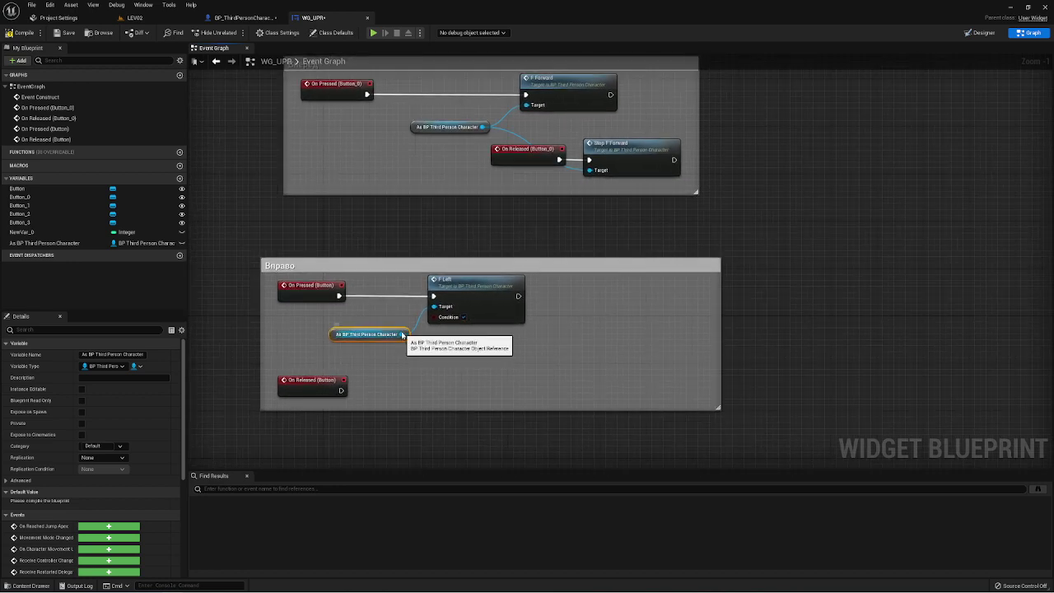
drag(402, 334, 403, 380)
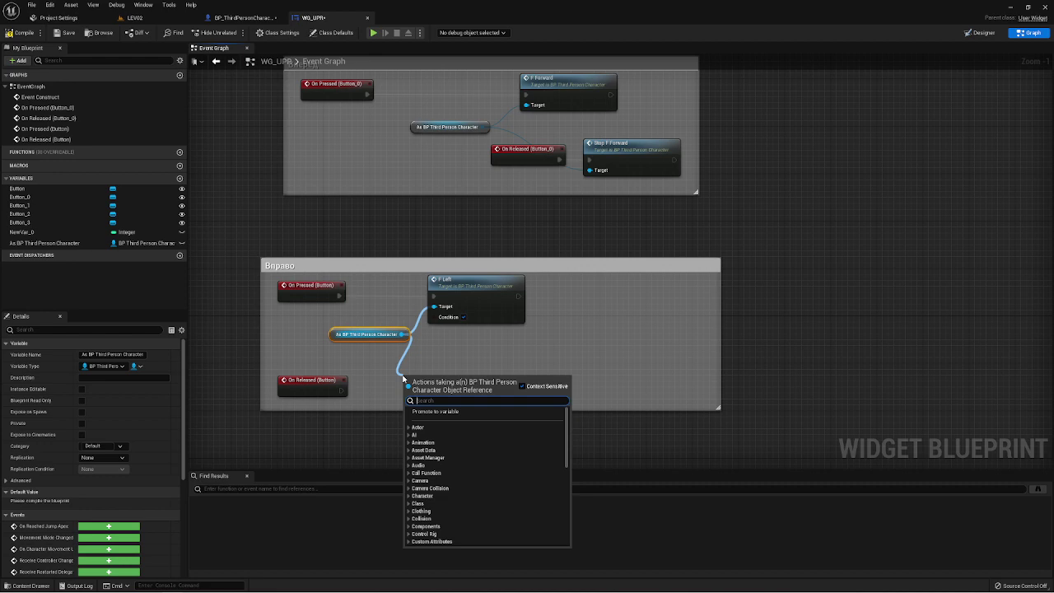
text(Stop)
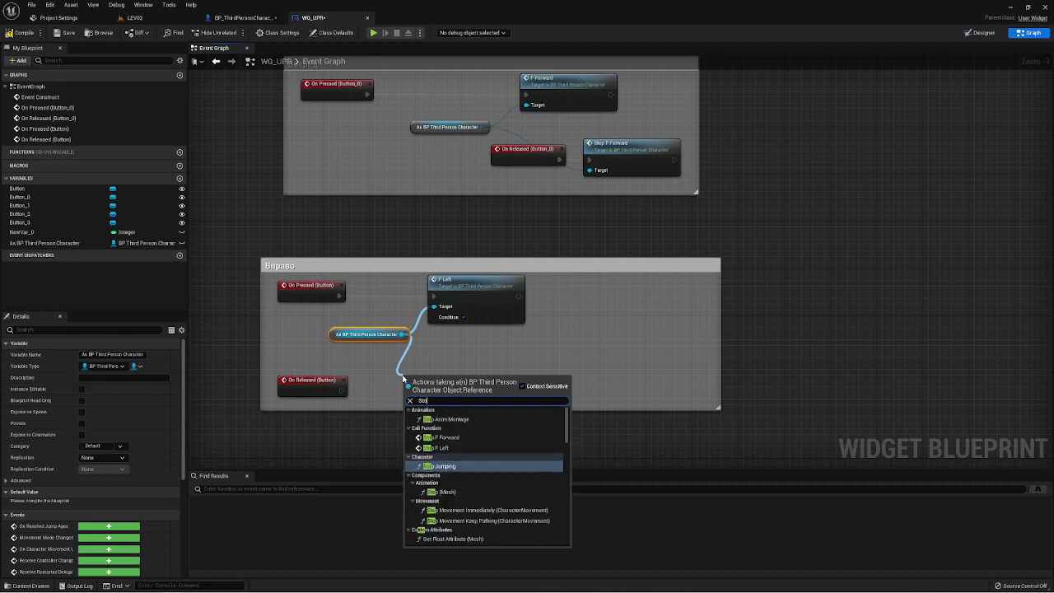
click(443, 447)
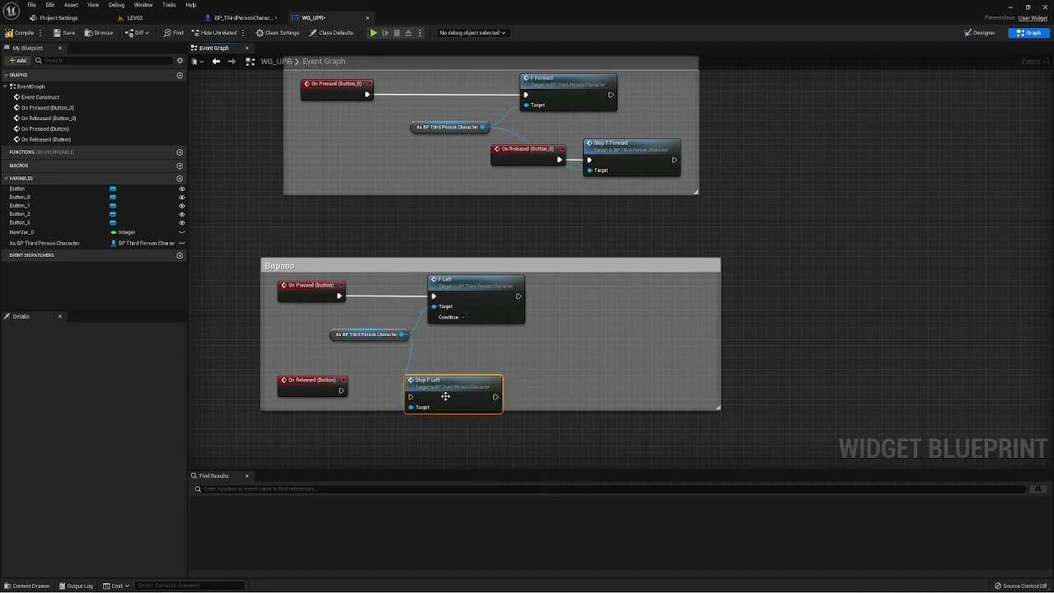
drag(428, 385, 323, 380)
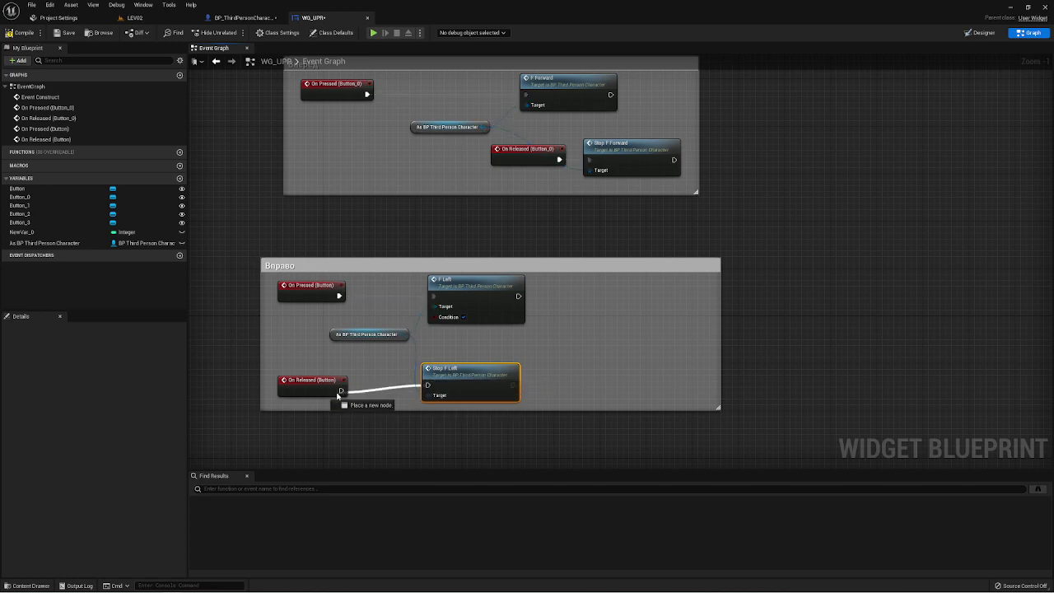
click(323, 380)
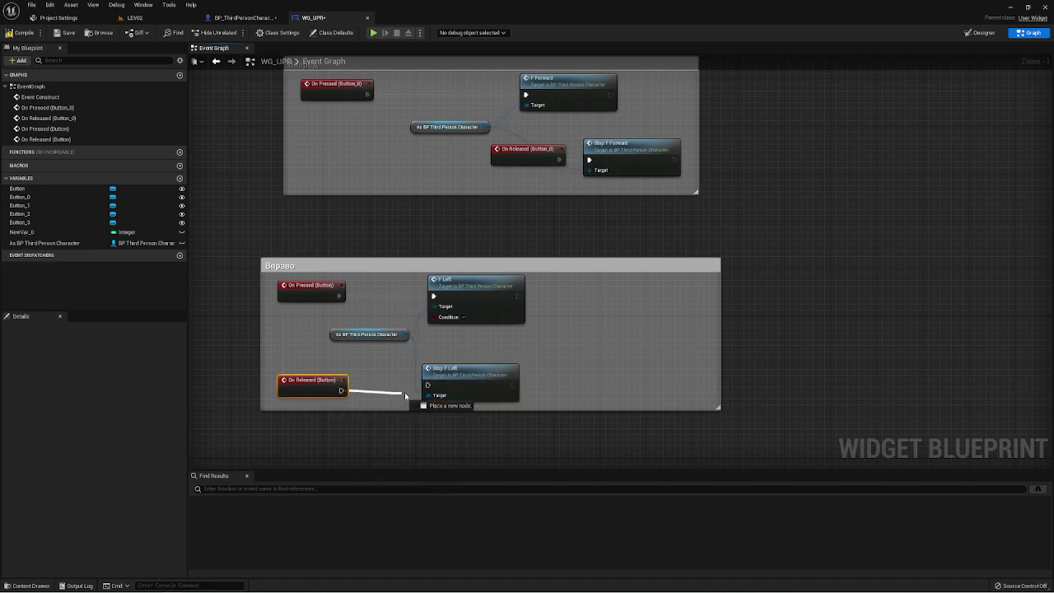
drag(341, 390, 461, 384)
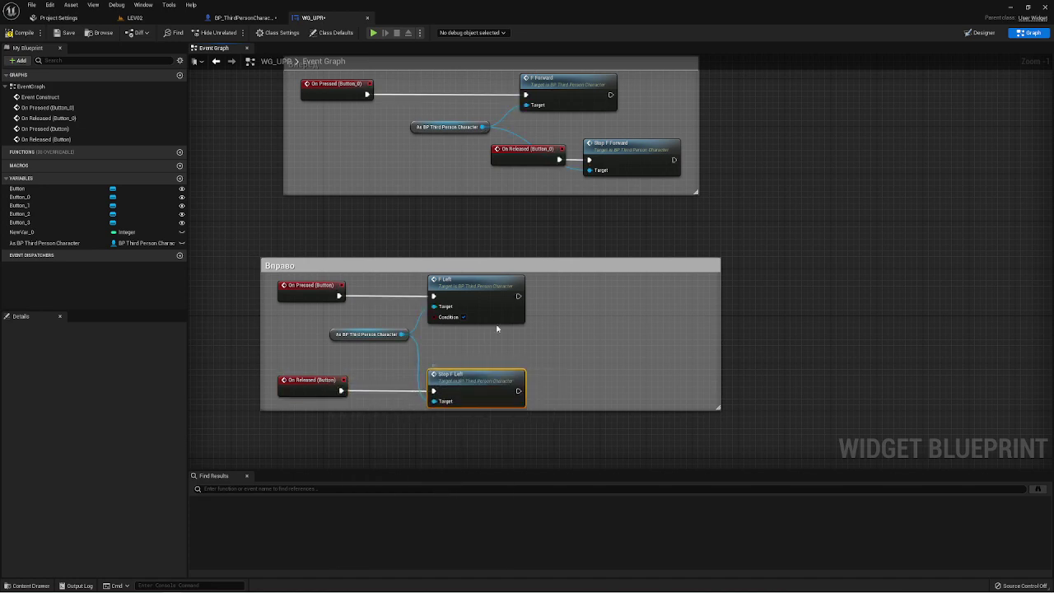
drag(544, 153, 348, 169)
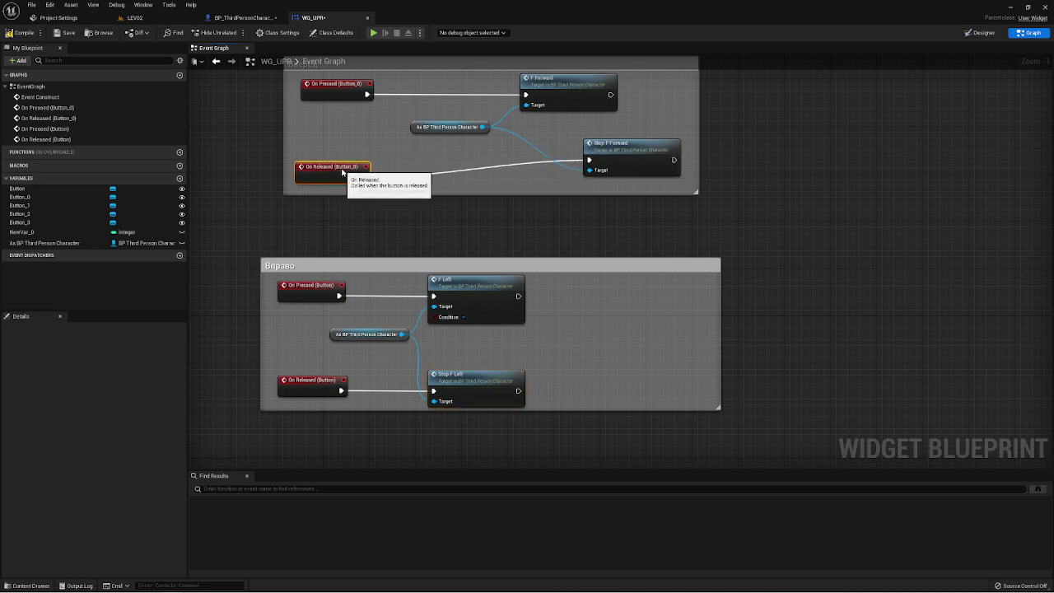
drag(640, 171, 577, 171)
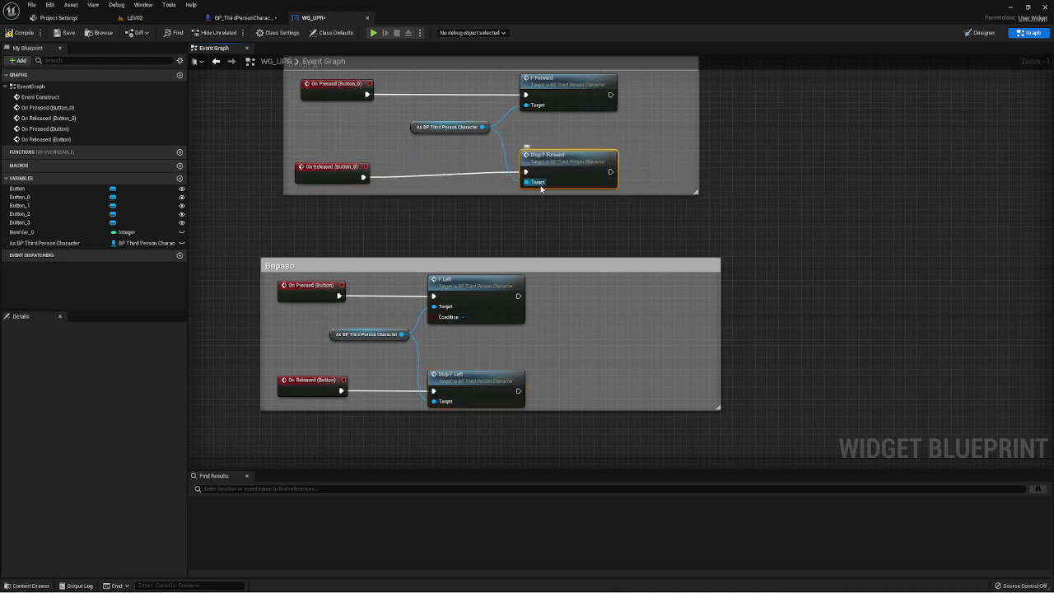
Step: Add On Pressed (Button_1) and On Released (Button_1) events, confirming Button_1 is the left arrow
click(333, 168)
mouse_move(574, 254)
right_down()
mouse_move(568, 237)
mouse_move(565, 266)
mouse_move(470, 270)
right_up()
scroll(496, 257, down, 2)
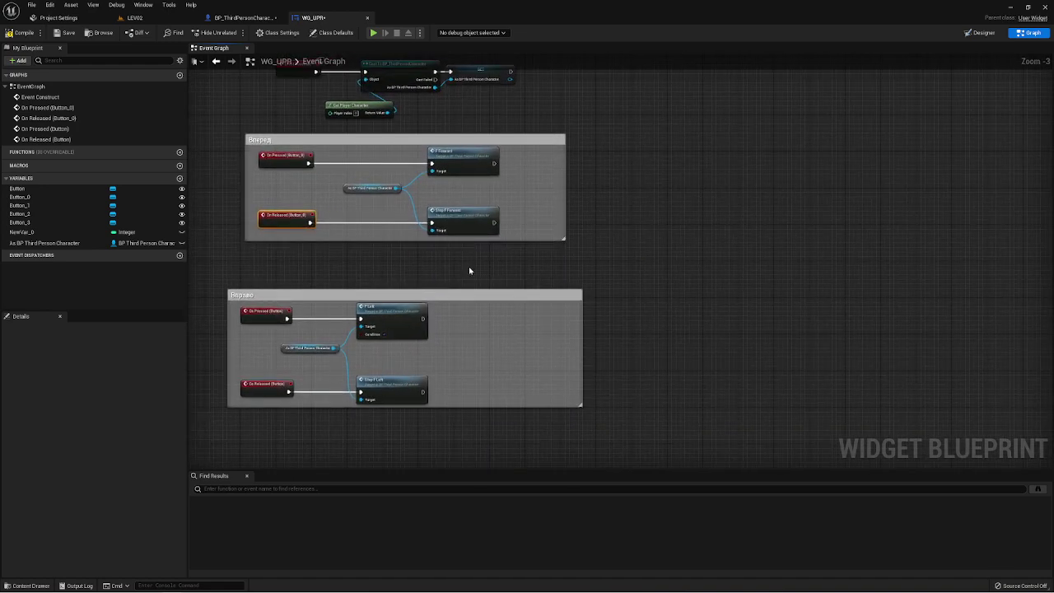
click(25, 205)
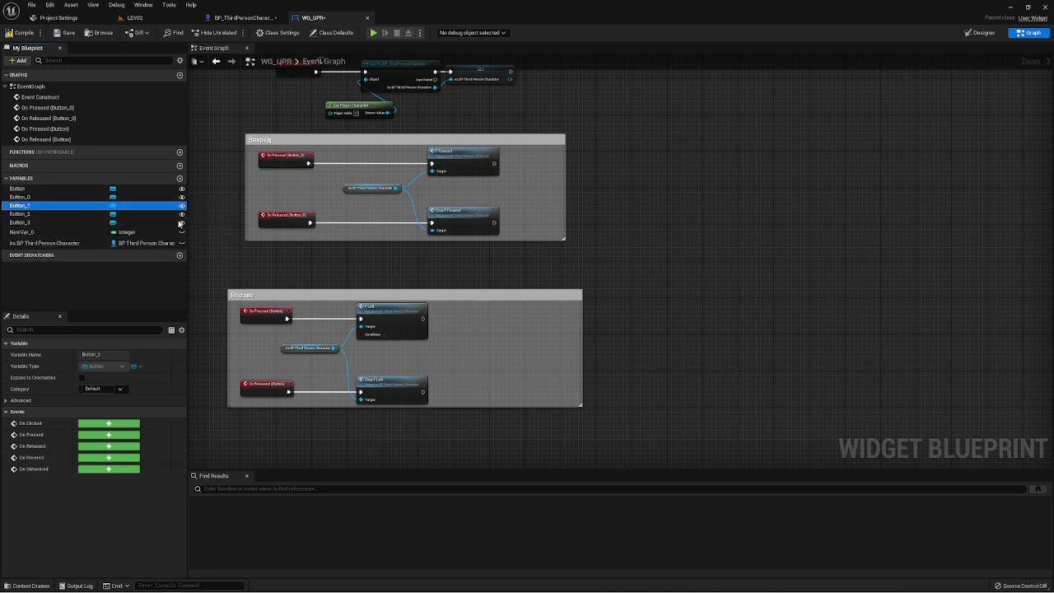
click(108, 435)
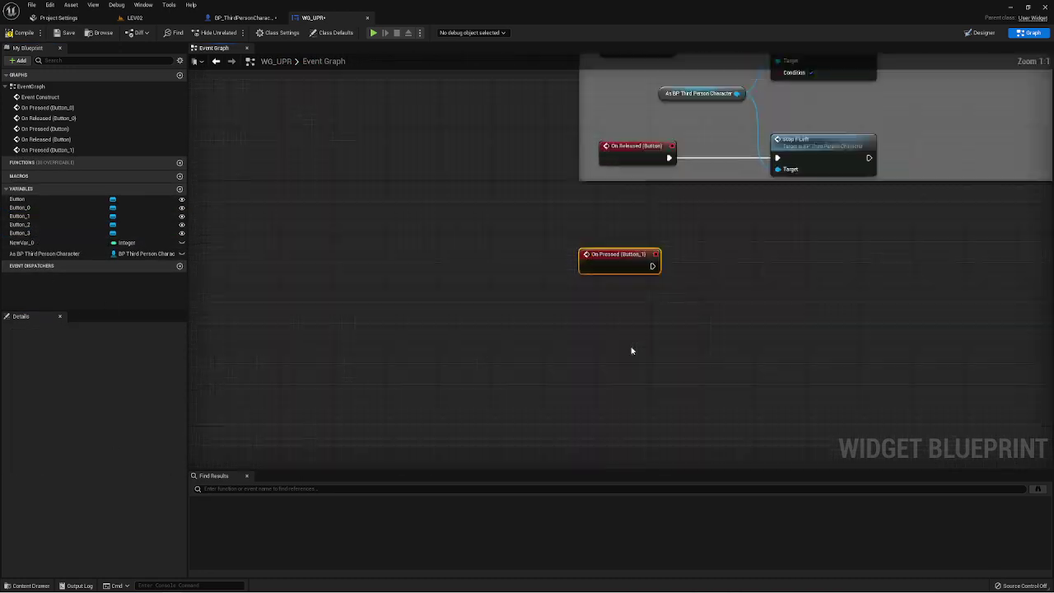
click(33, 217)
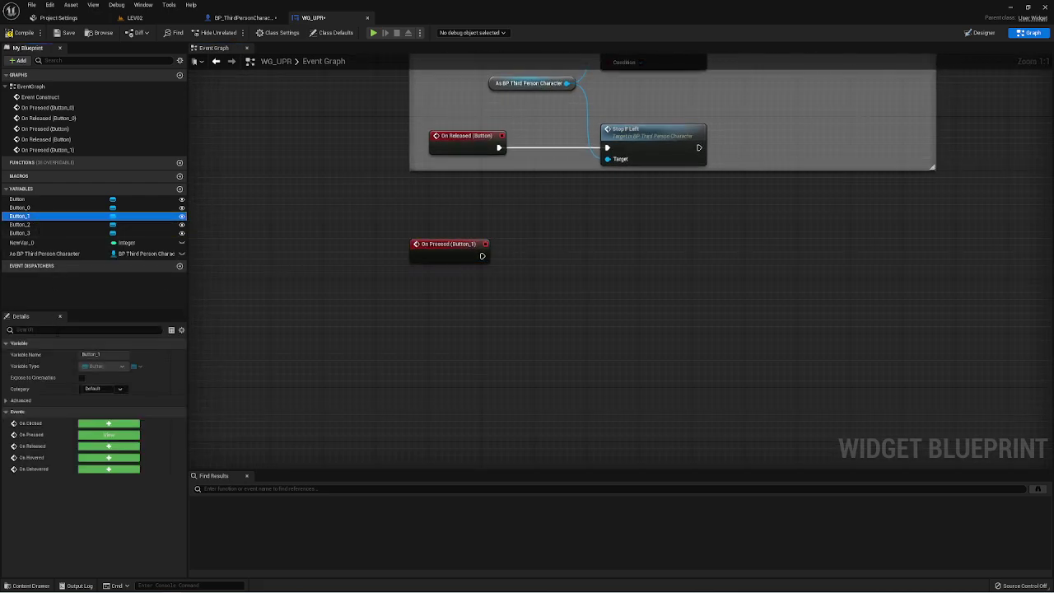
click(110, 445)
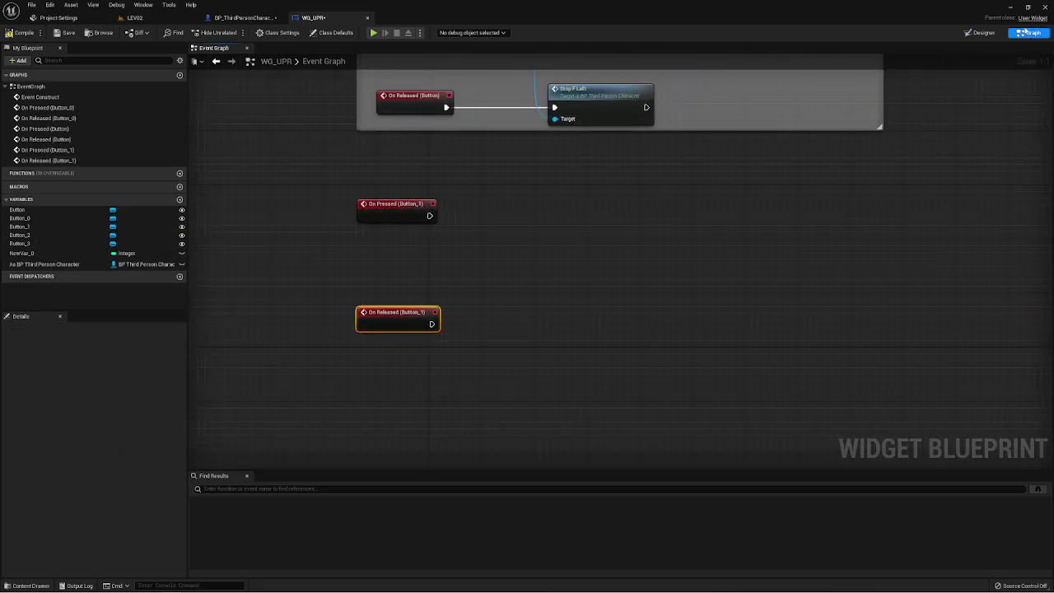
click(980, 32)
click(278, 387)
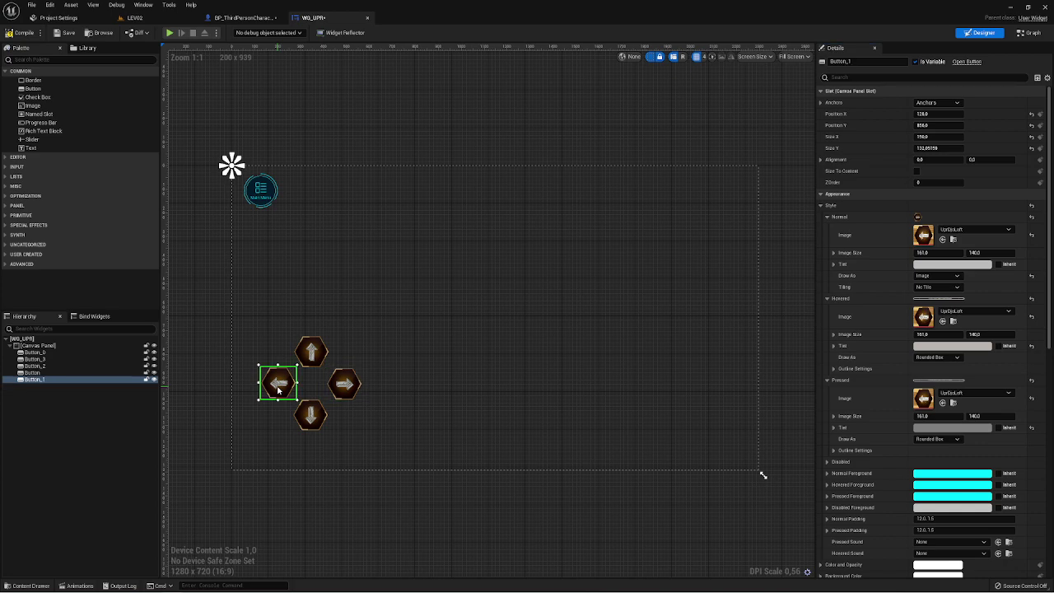
click(1026, 33)
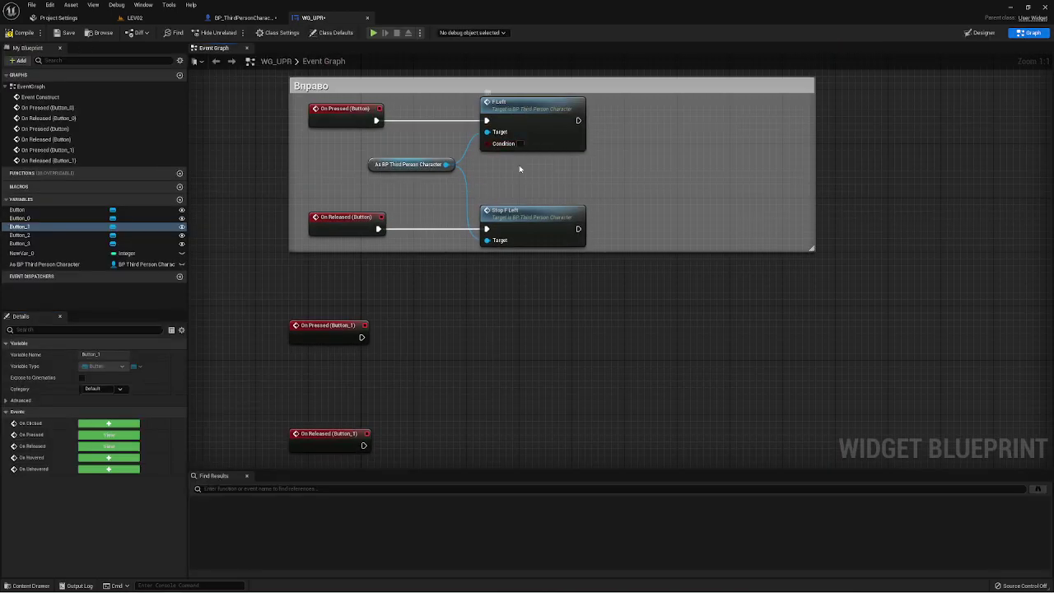
Step: Duplicate the F Left, Stop F Left and cast nodes and wire them to Button_1's press and release events
right_drag(463, 251, 413, 195)
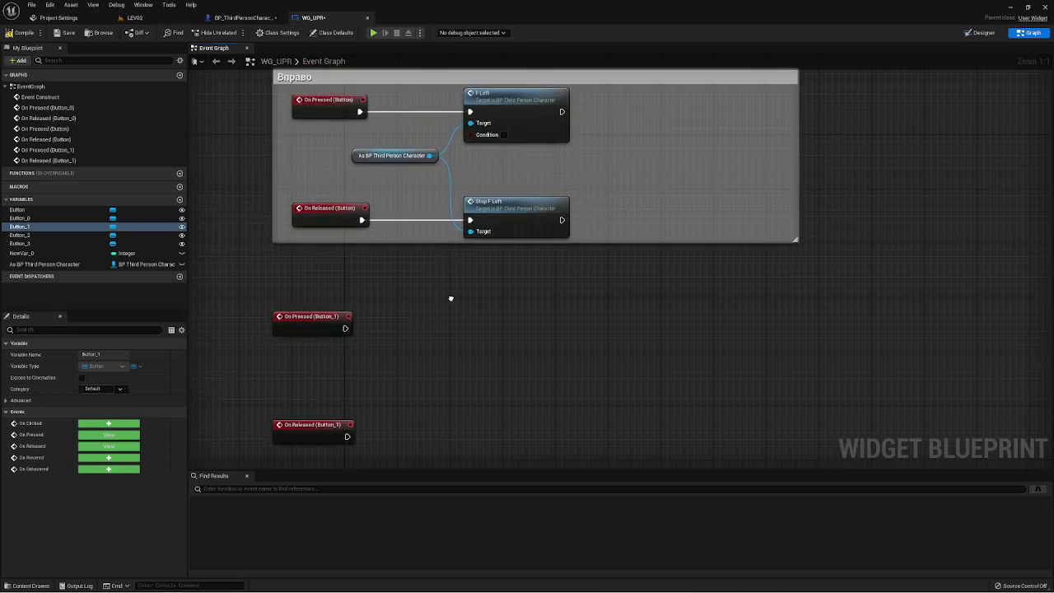
drag(422, 240, 568, 104)
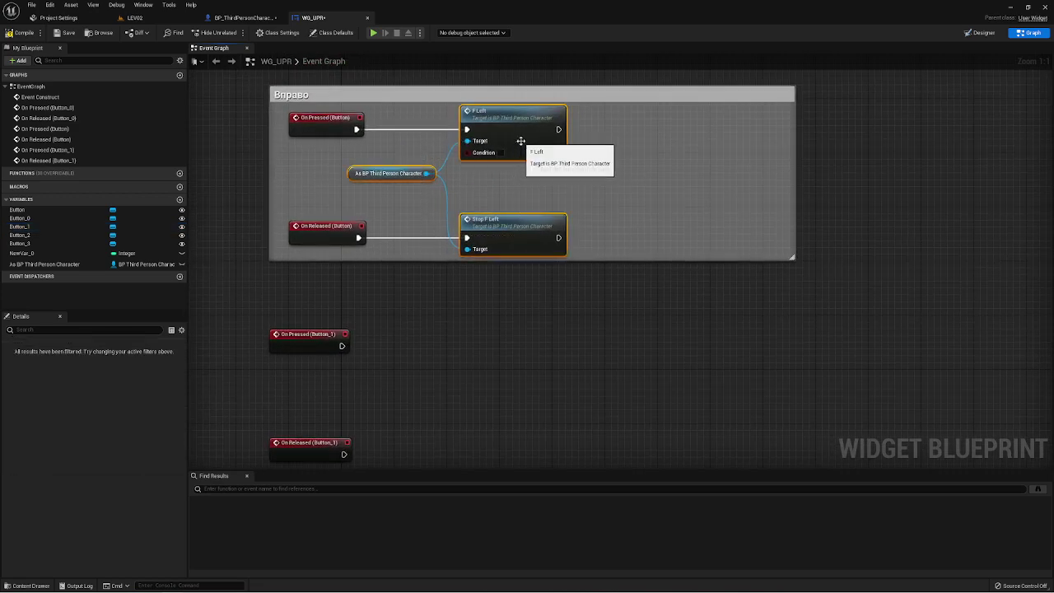
key(ctrl+c)
key(ctrl+v)
right_drag(543, 361, 548, 280)
drag(577, 239, 522, 282)
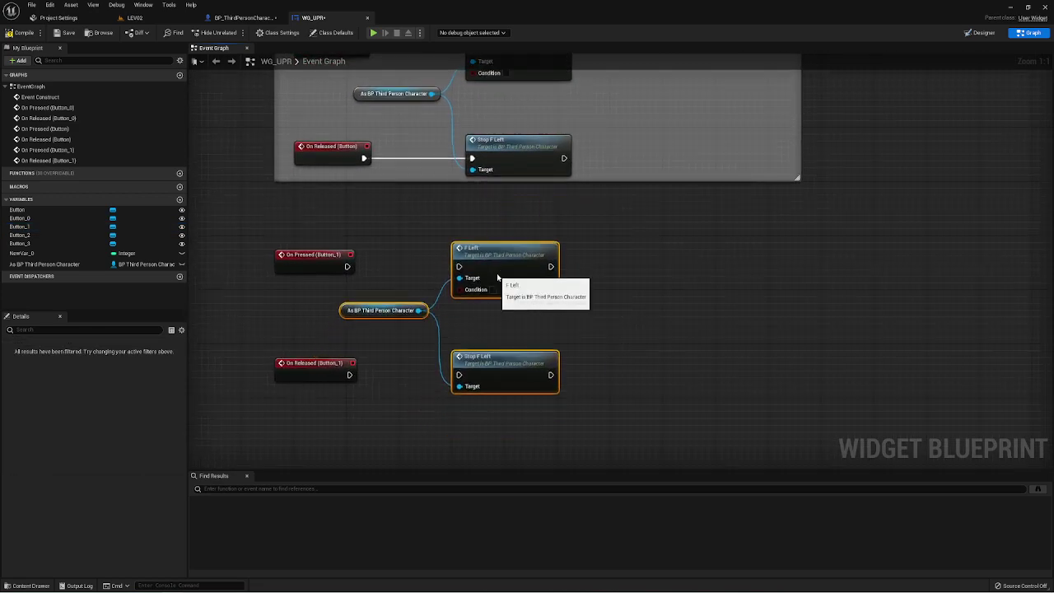
drag(347, 266, 452, 267)
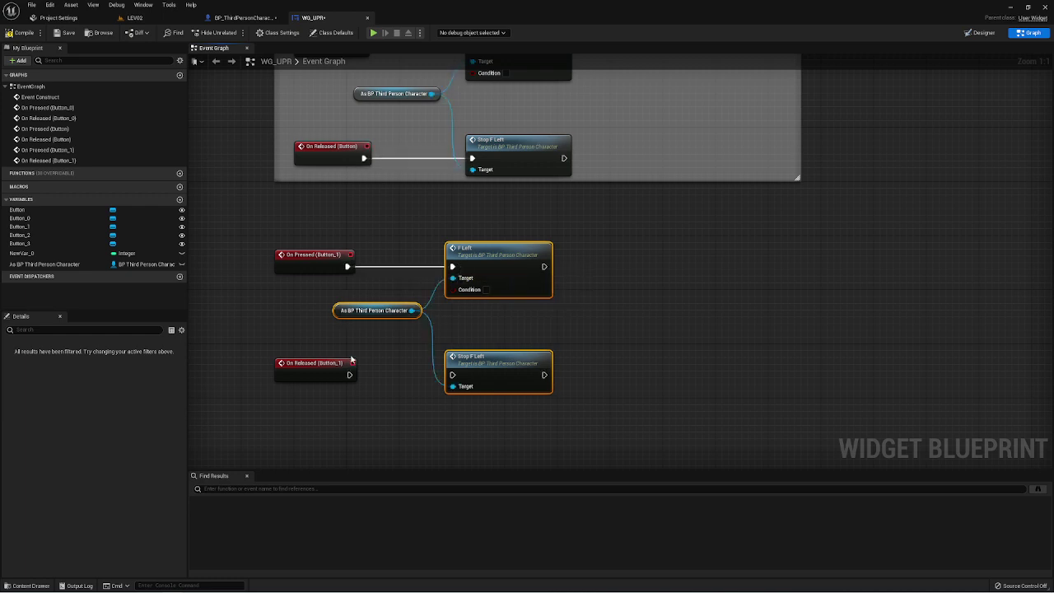
drag(349, 375, 452, 376)
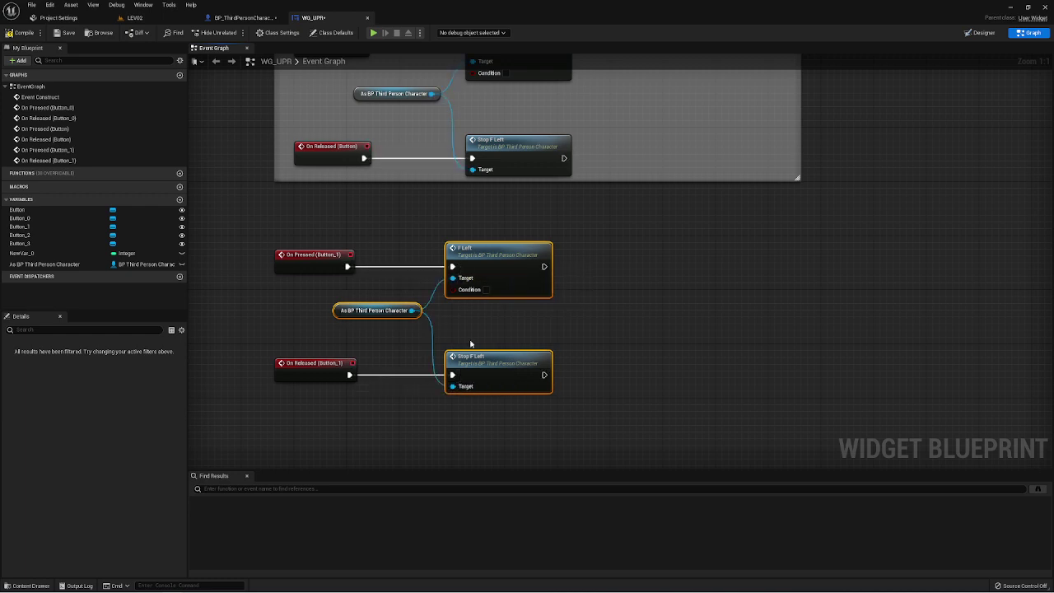
Step: Tick Condition on the copied F Left node and tidy the graph around the Вправо group
click(489, 290)
mouse_move(545, 309)
right_down()
mouse_move(541, 335)
mouse_move(550, 261)
right_up()
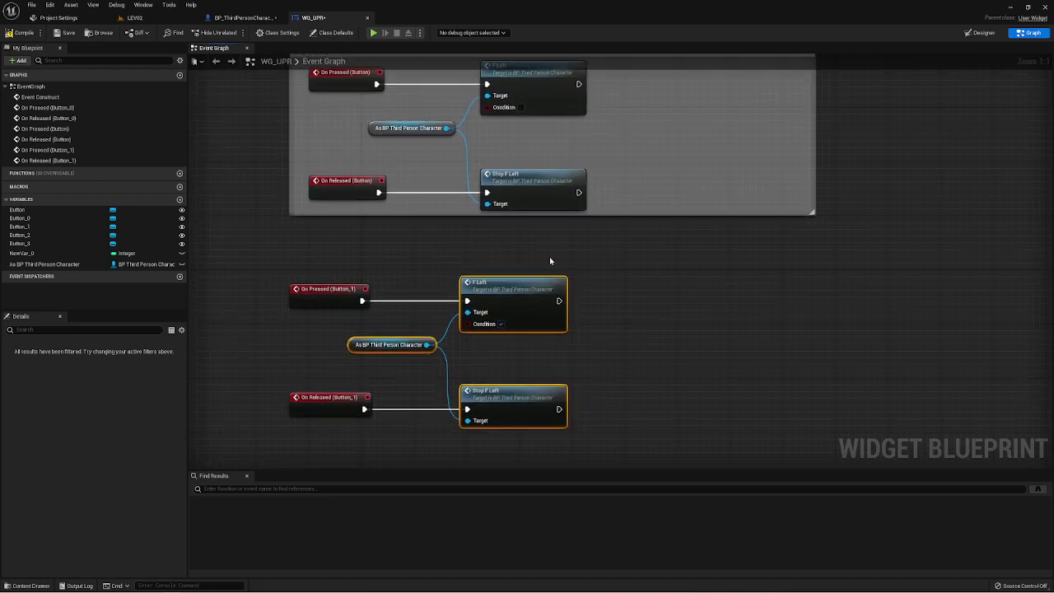
click(449, 356)
drag(449, 357, 530, 412)
right_drag(540, 224, 529, 292)
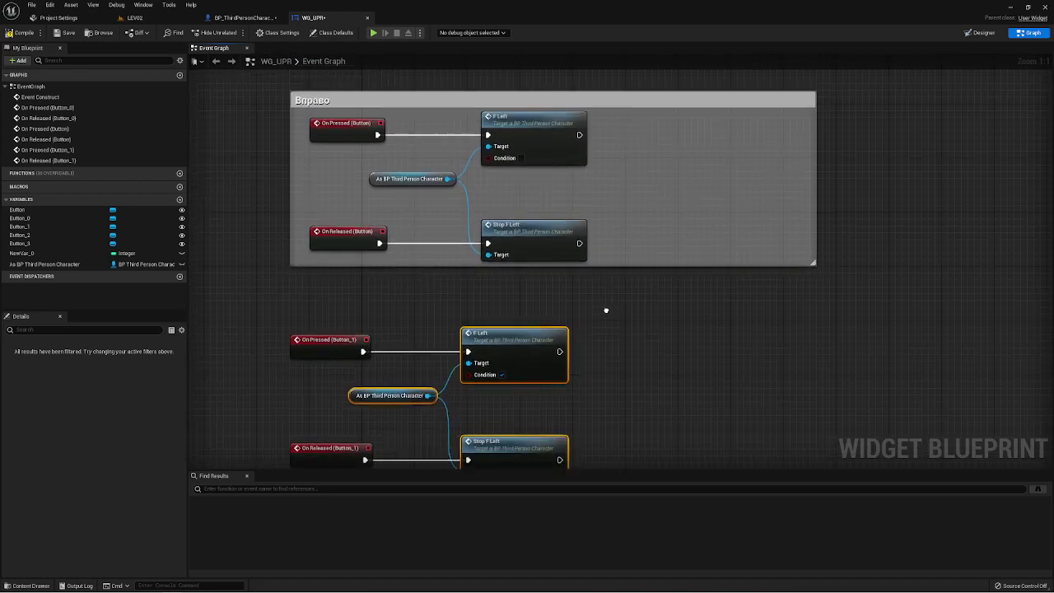
click(447, 135)
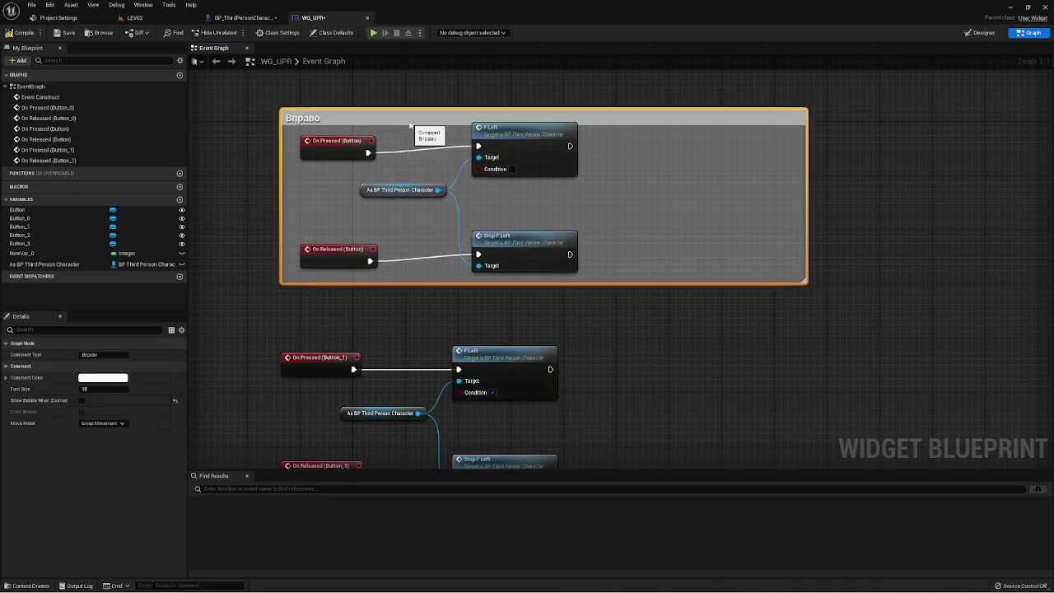
scroll(552, 231, down, 2)
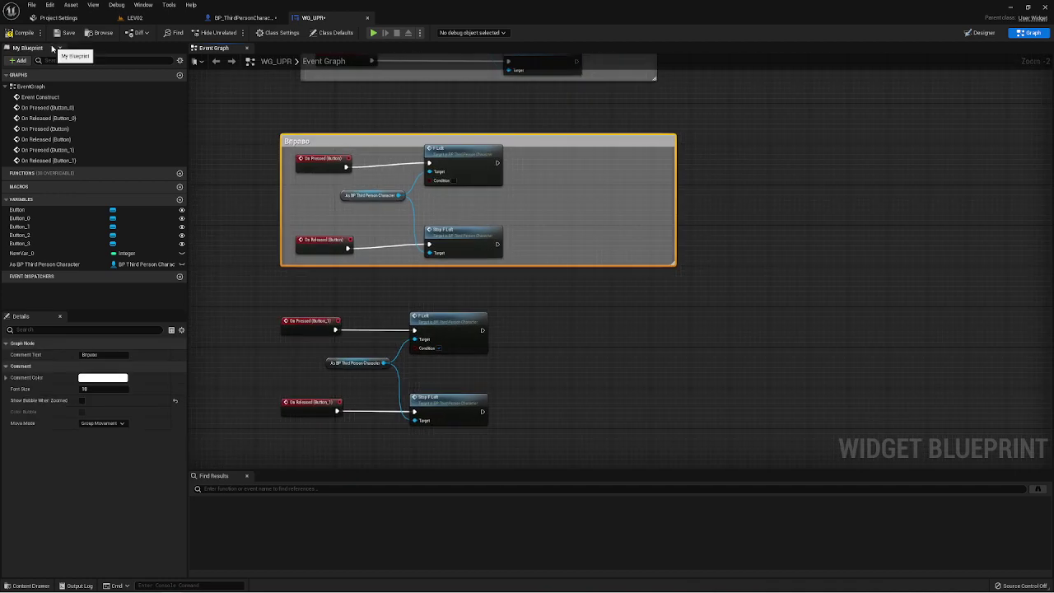
click(373, 32)
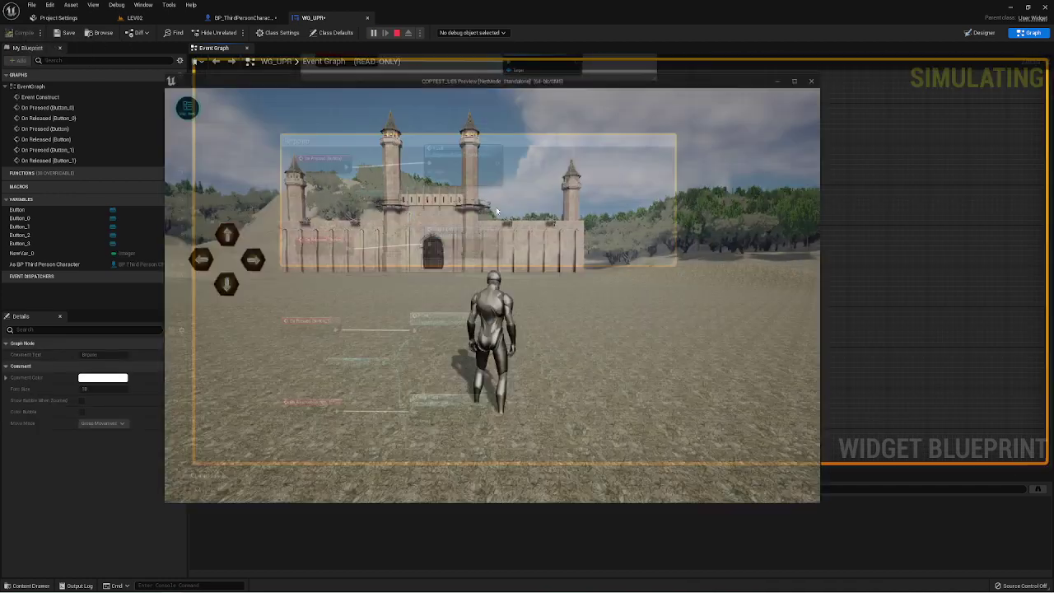
key(d)
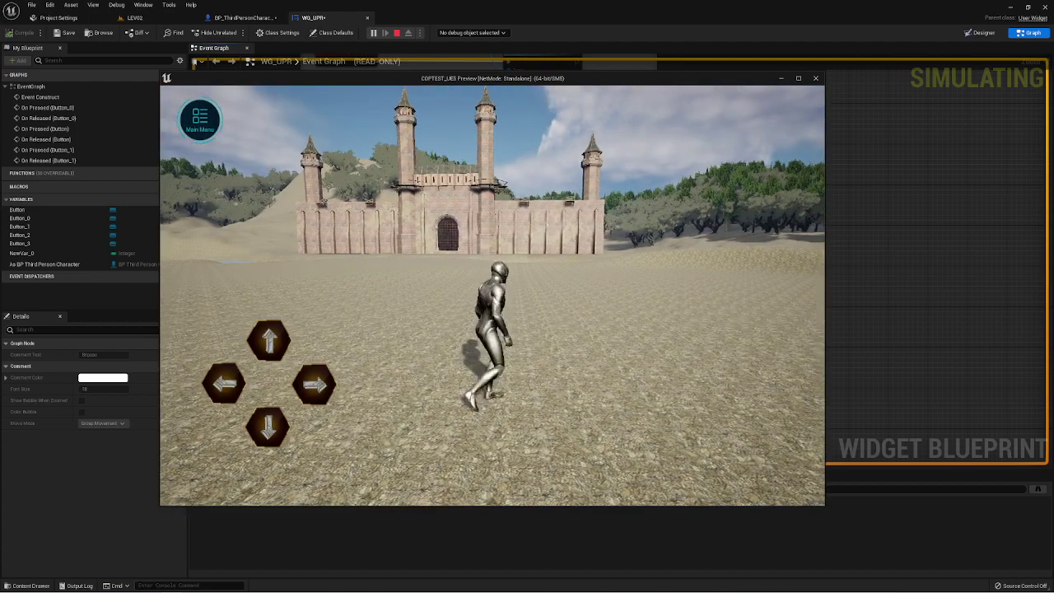
key(s)
key(a)
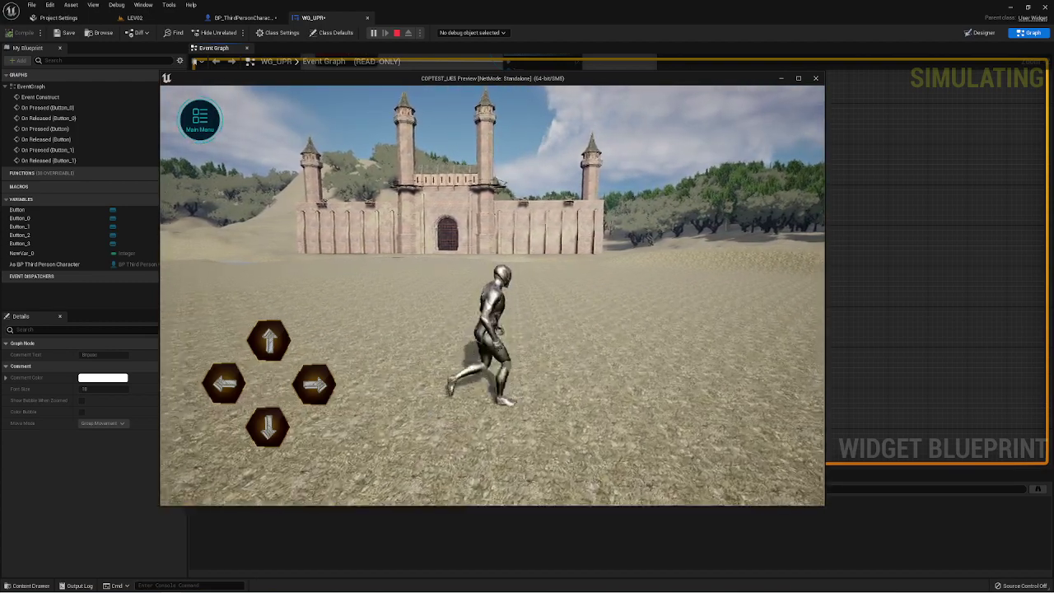
key(d)
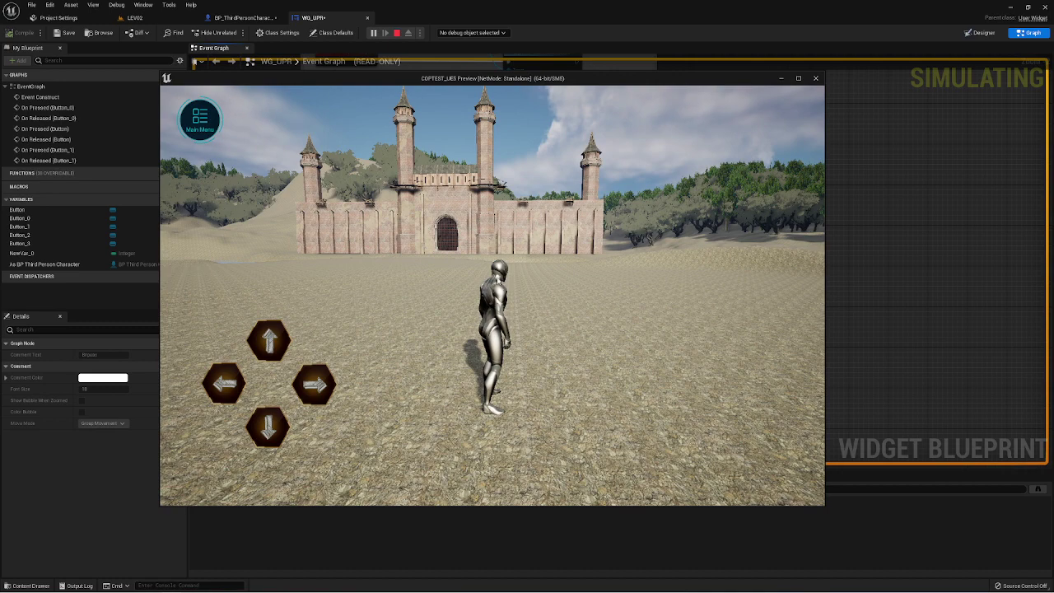
click(279, 340)
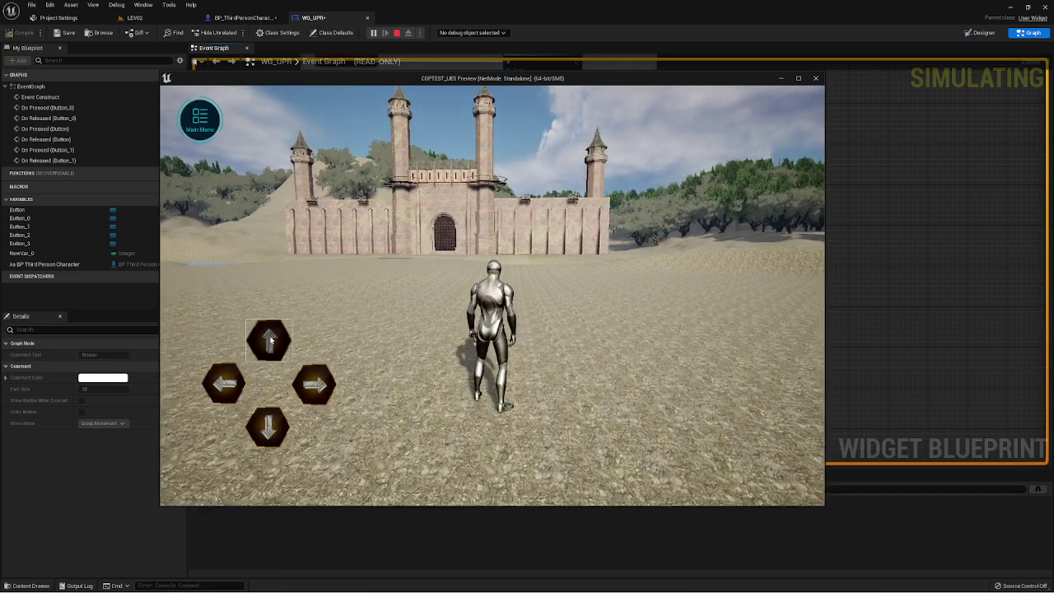
click(316, 381)
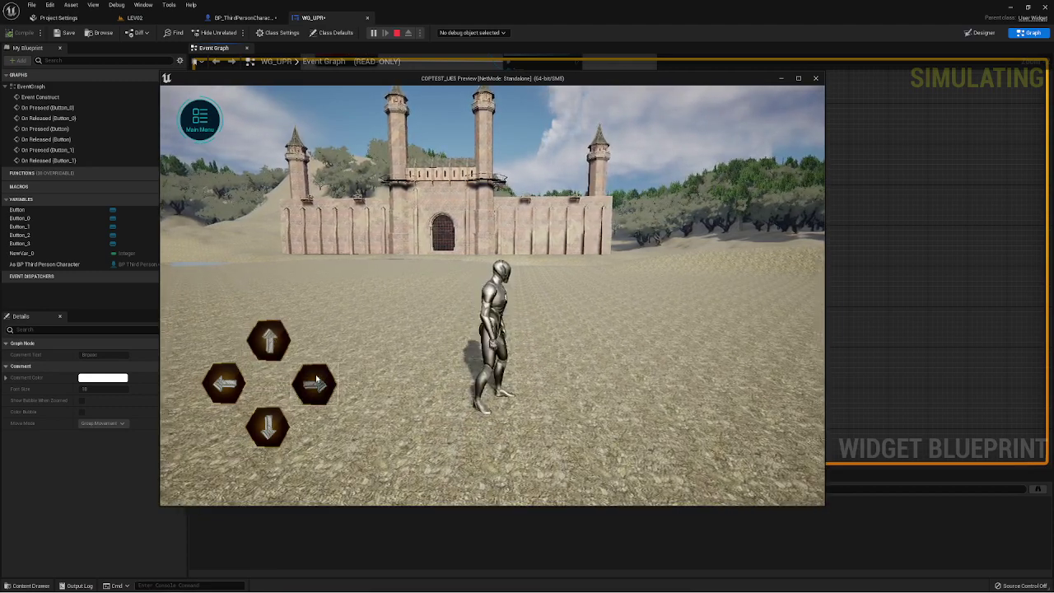
click(224, 382)
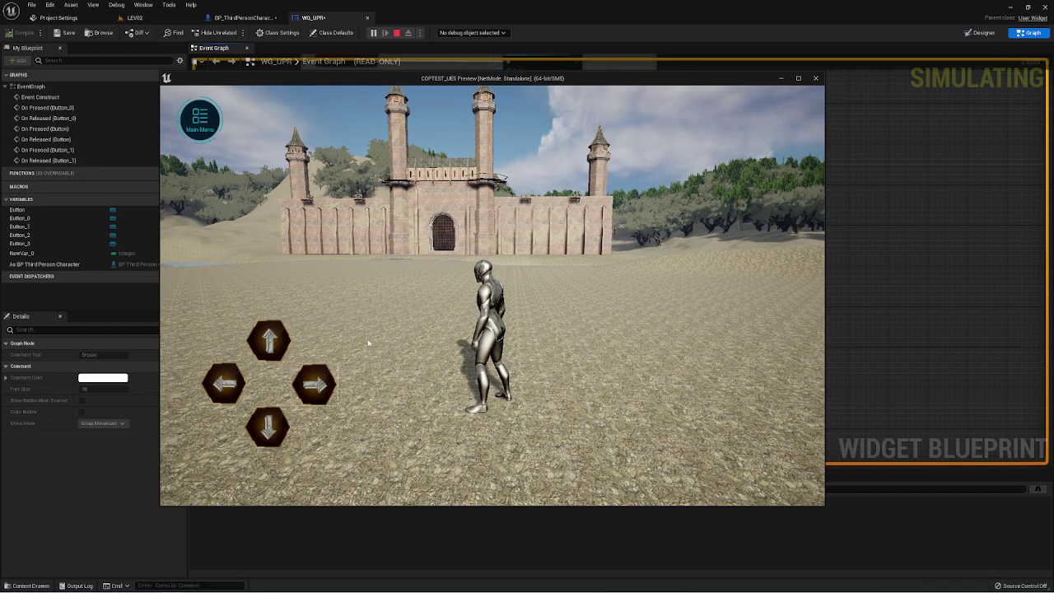
key(Escape)
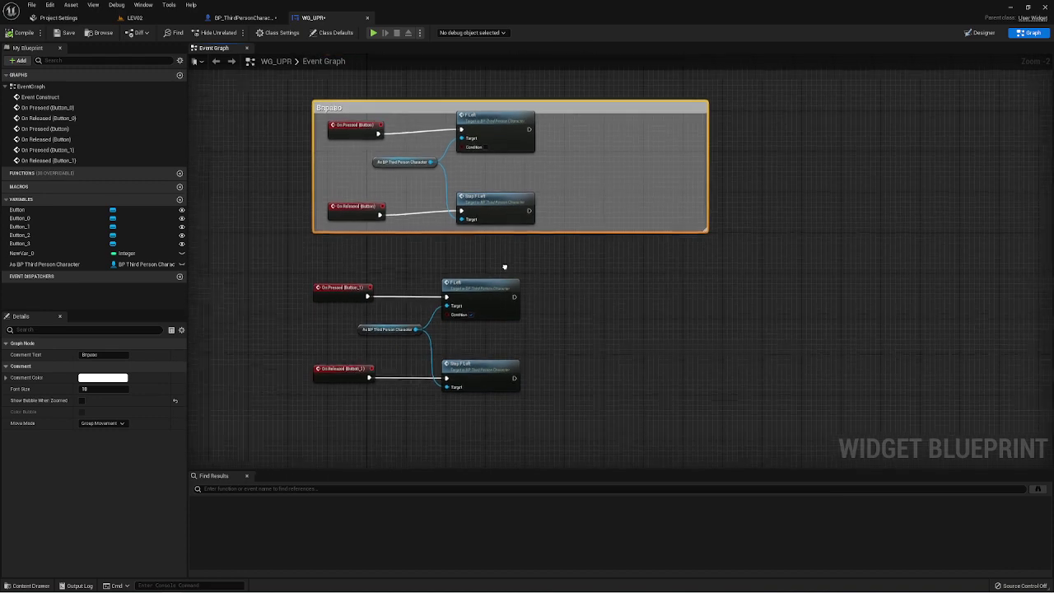
Step: Zoom in on BP_ThirdPersonCharacter's F_Forward and F_Left movement nodes and compile the blueprint
click(247, 18)
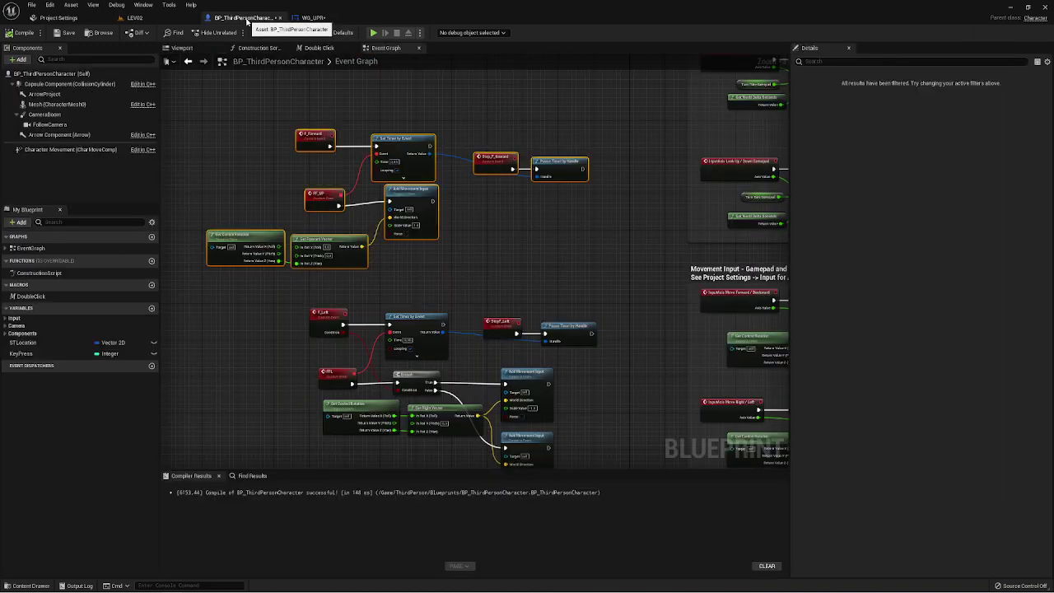
scroll(414, 192, up, 3)
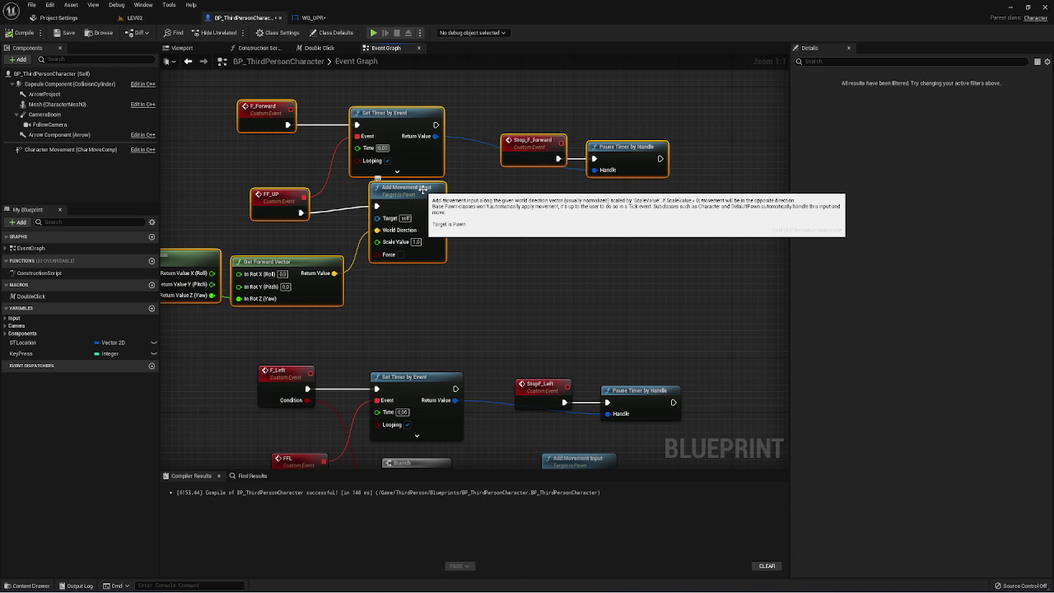
click(523, 268)
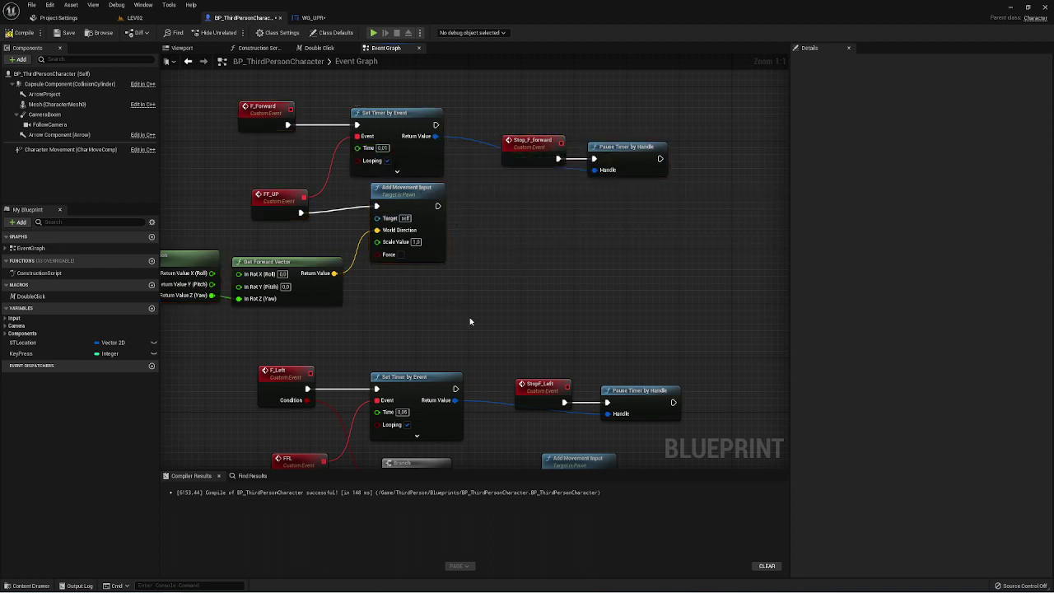
right_drag(470, 321, 457, 280)
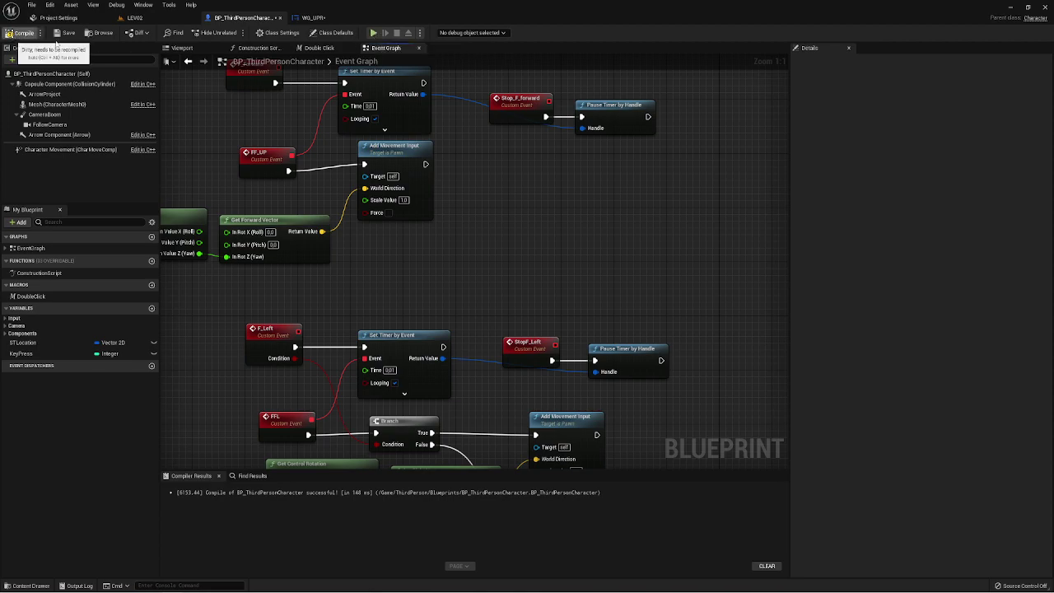
click(20, 33)
Step: Play-test the arrow buttons, running the character right, left and forward, then stop play
key(alt+p)
click(305, 384)
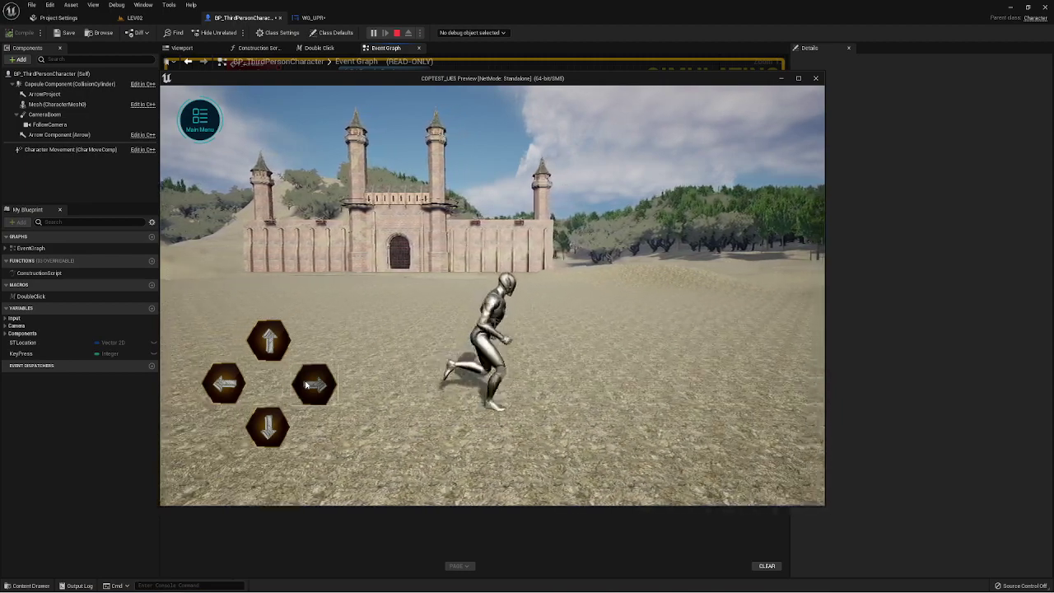
click(235, 383)
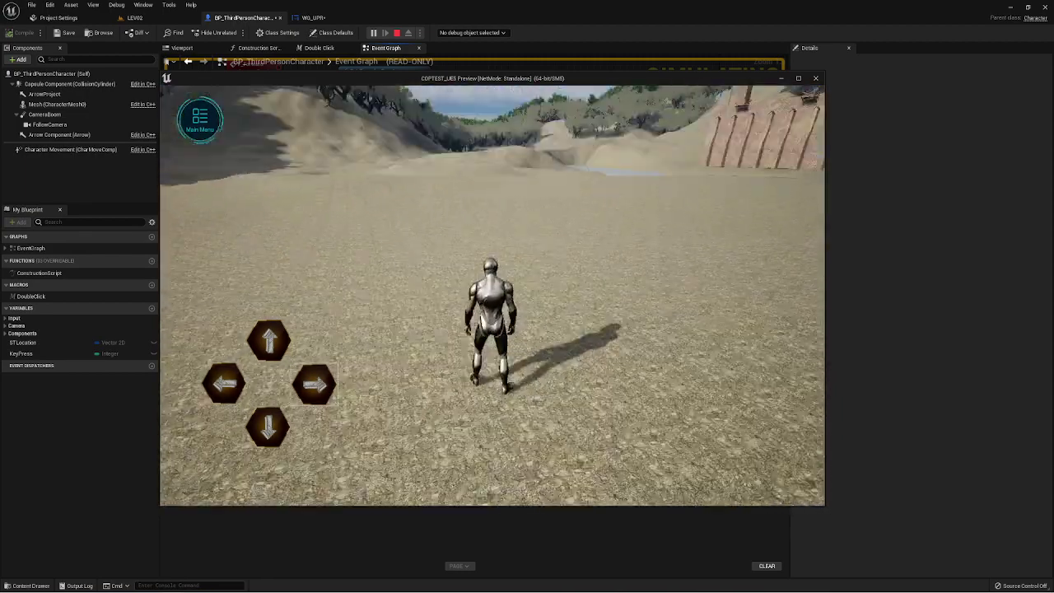
click(314, 385)
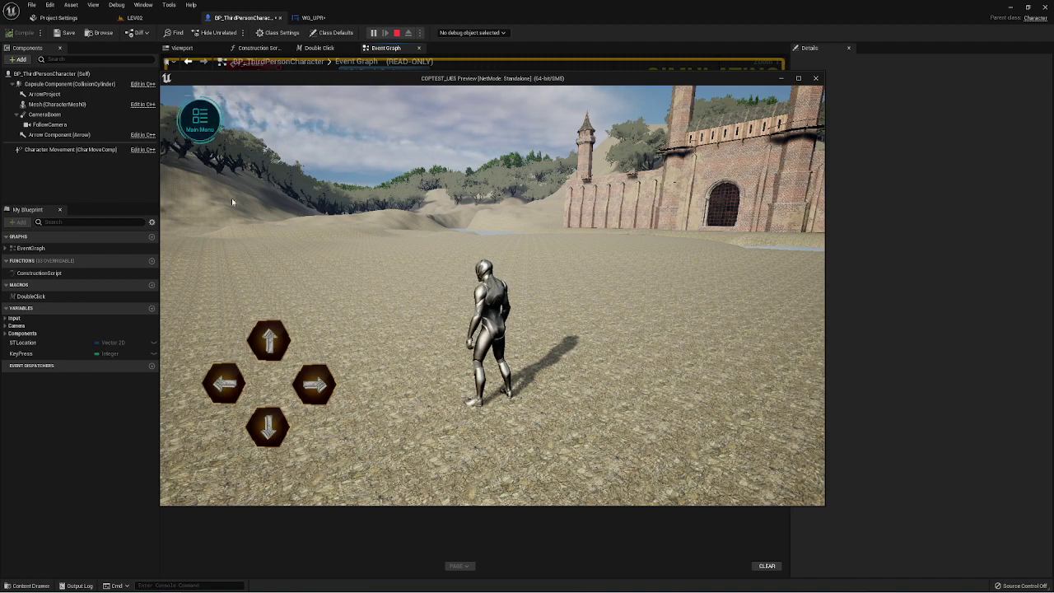
click(273, 325)
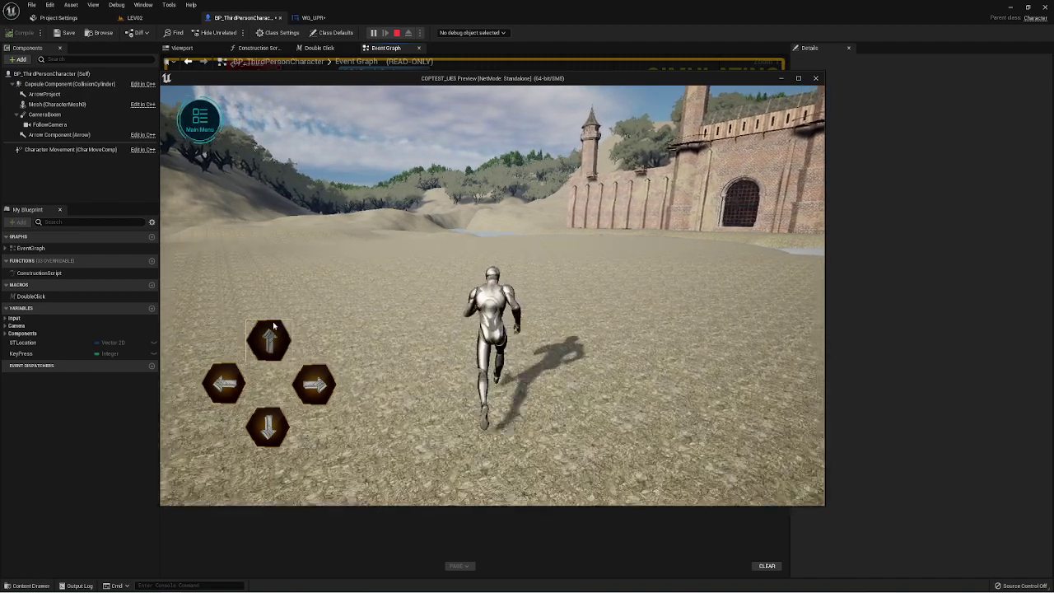
click(314, 385)
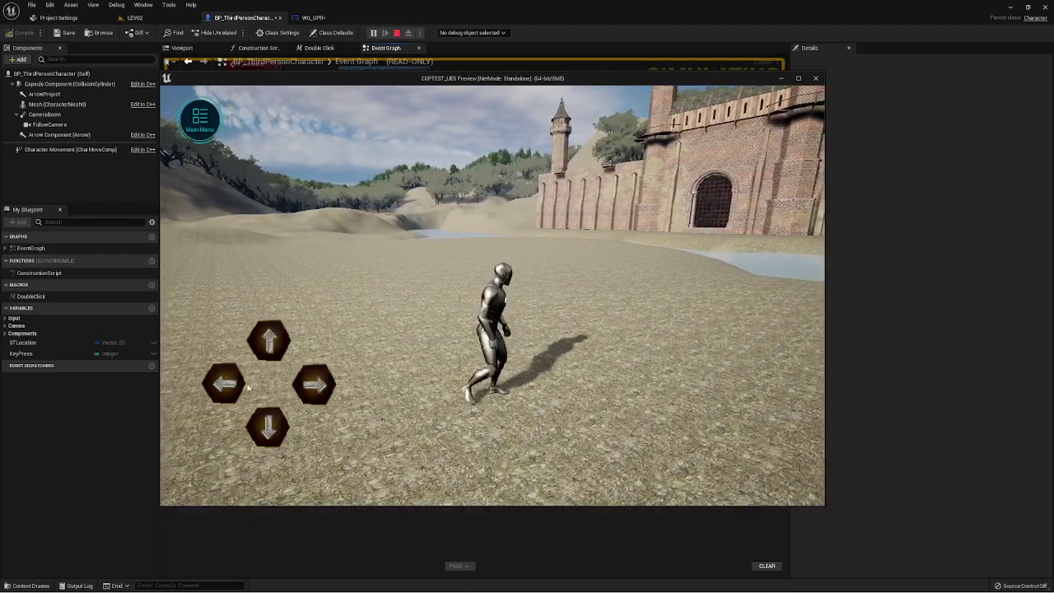
click(224, 383)
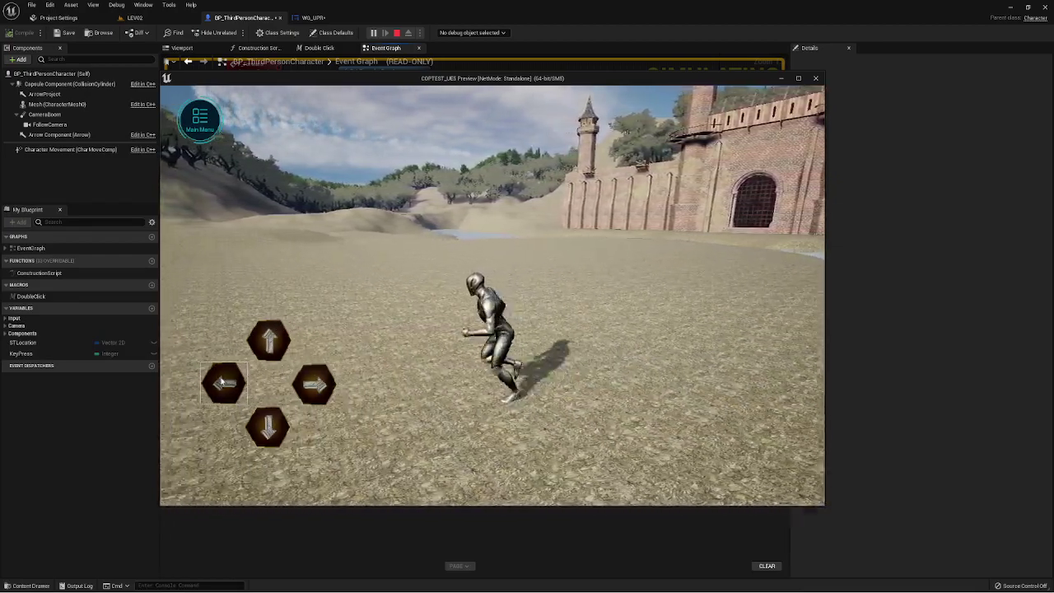
click(268, 340)
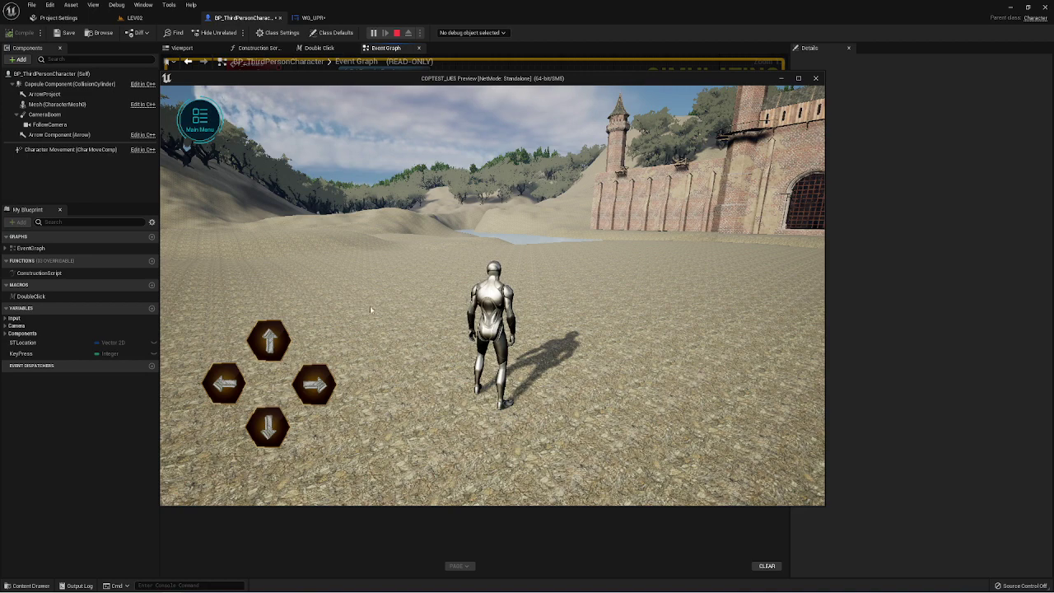
key(Escape)
Step: Add a custom event named JumpTo beside the jump nodes and wire its output toward them
scroll(516, 240, down, 5)
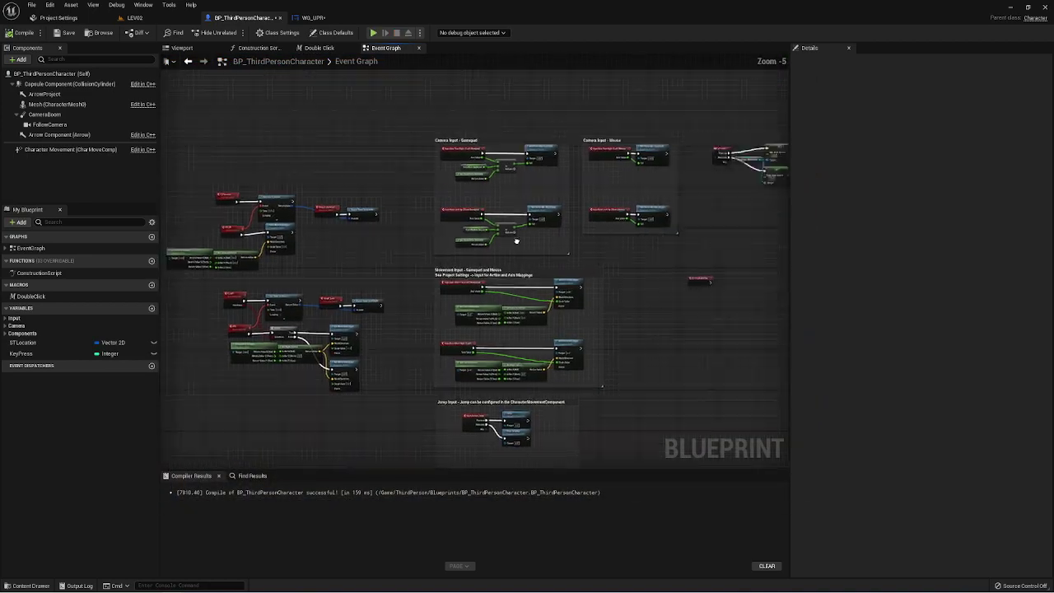
scroll(449, 347, up, 3)
scroll(483, 237, up, 2)
scroll(462, 288, down, 3)
scroll(453, 302, up, 3)
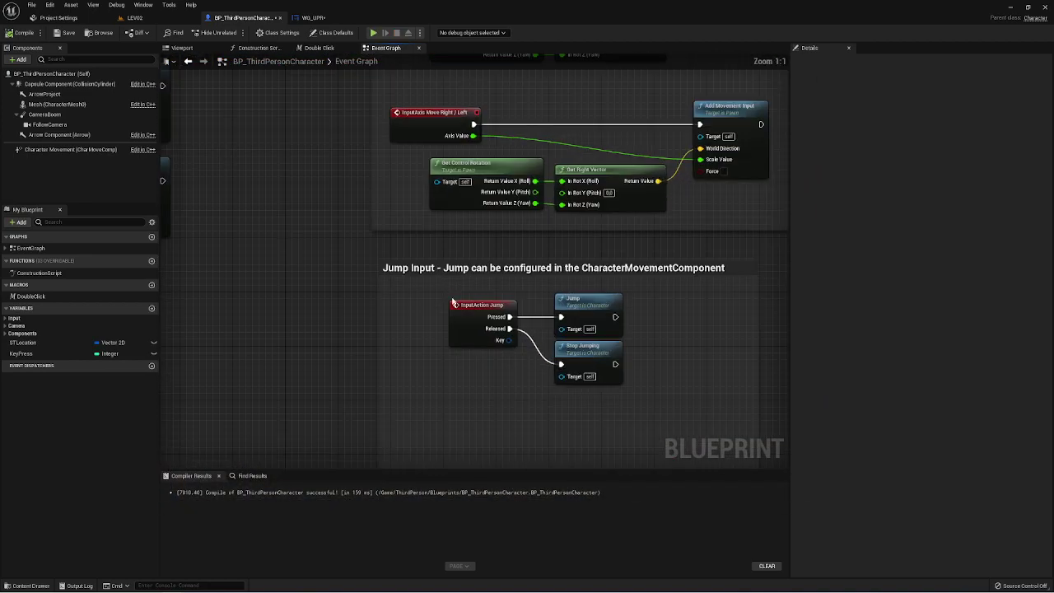
right_drag(465, 388, 448, 280)
right_click(432, 316)
text(c)
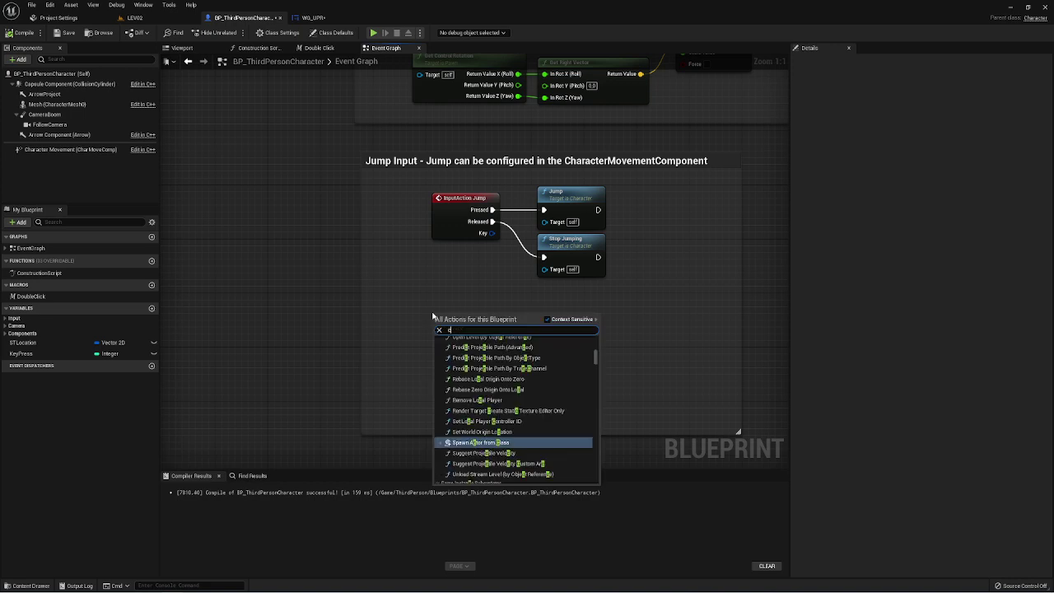
text(ust)
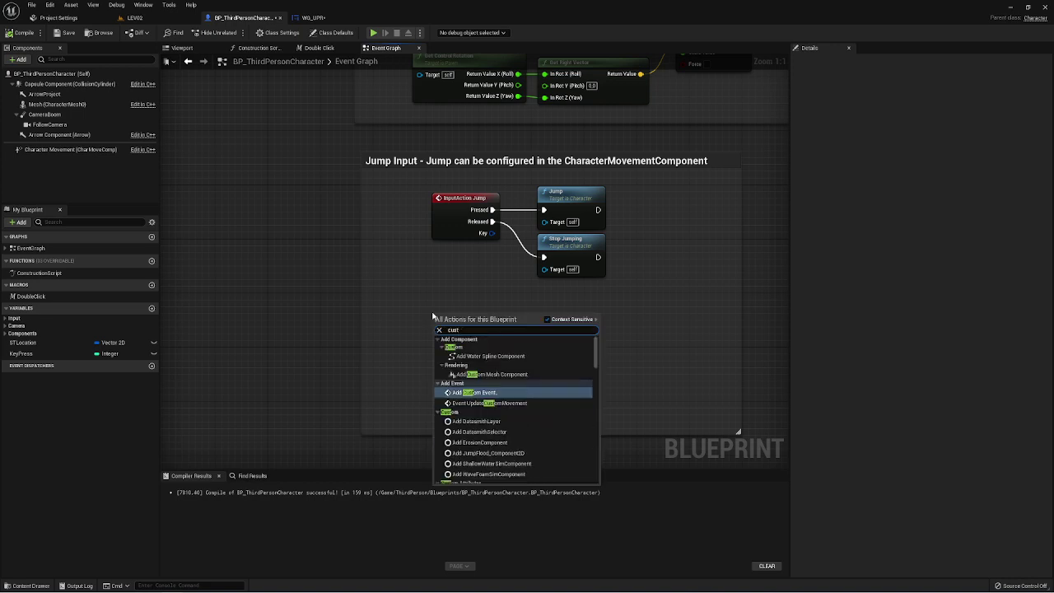
click(474, 392)
text(JumpTo)
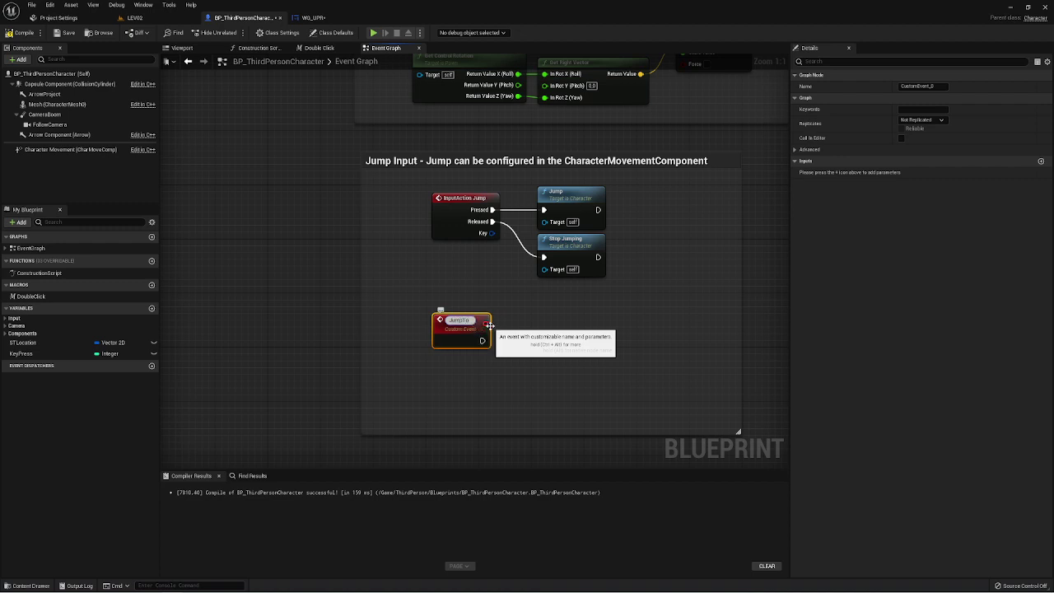
key(Return)
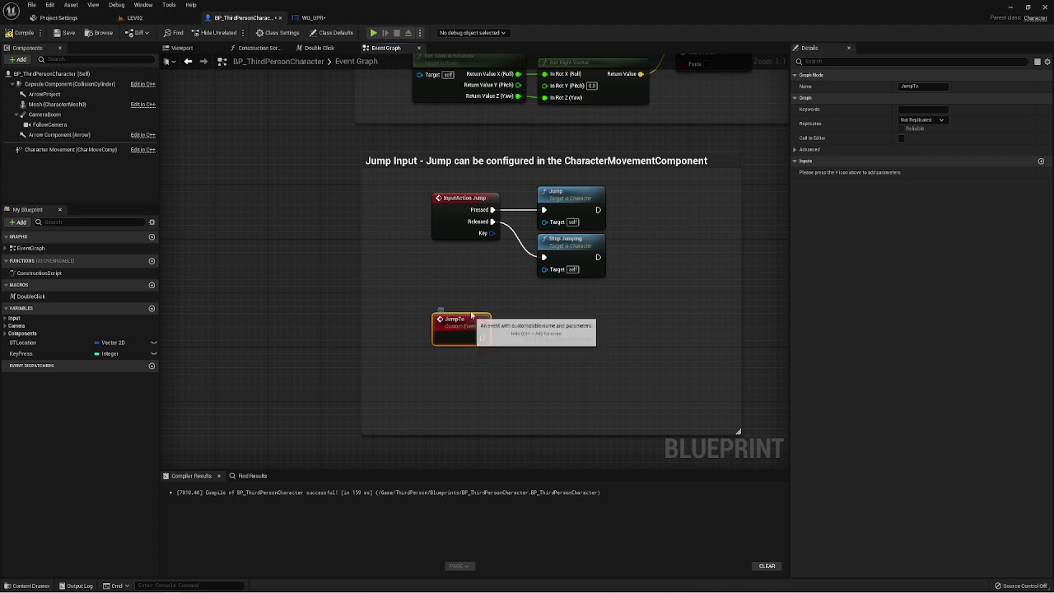
mouse_move(489, 327)
mouse_down()
mouse_move(483, 271)
mouse_move(544, 212)
mouse_up()
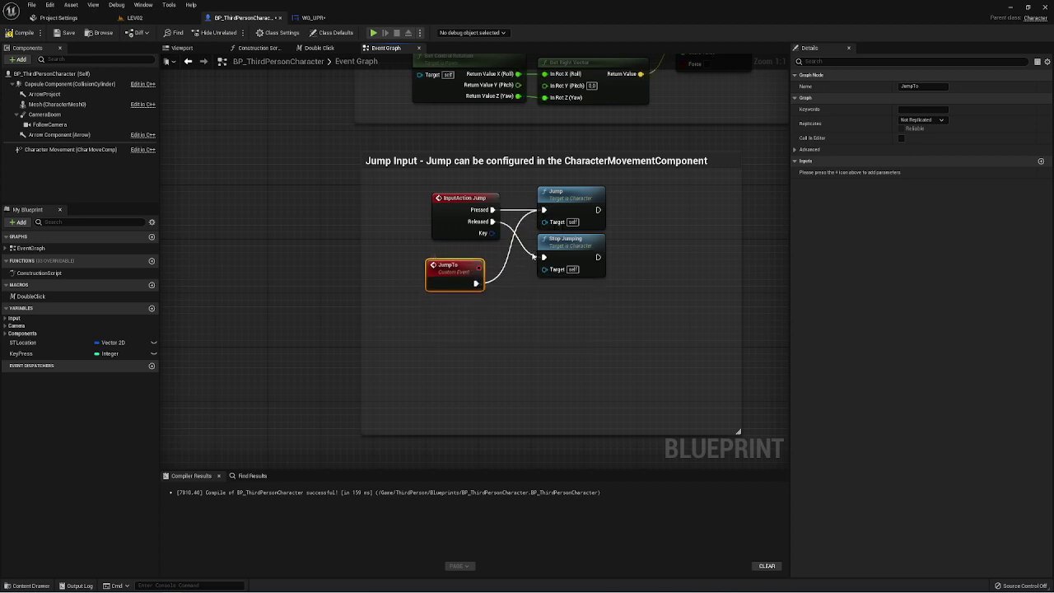
drag(529, 255, 544, 257)
Step: Remove a stray duplicate event and connect JumpTo's output to the Jump node
right_drag(527, 272, 503, 297)
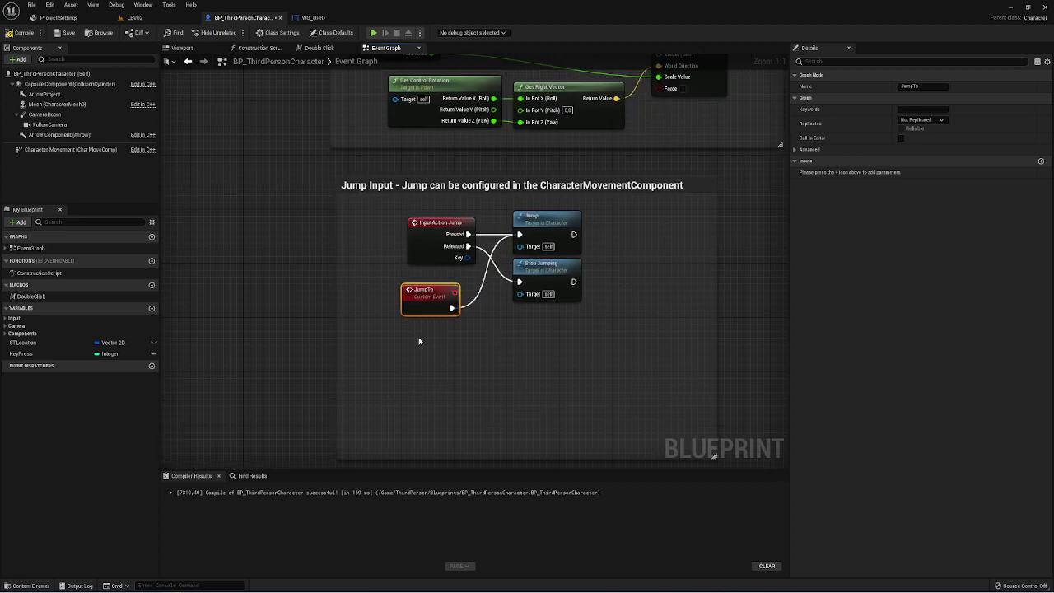
key(ctrl+c)
key(ctrl+v)
mouse_move(437, 360)
mouse_down()
mouse_move(460, 307)
mouse_move(449, 333)
mouse_move(494, 303)
mouse_up()
key(Delete)
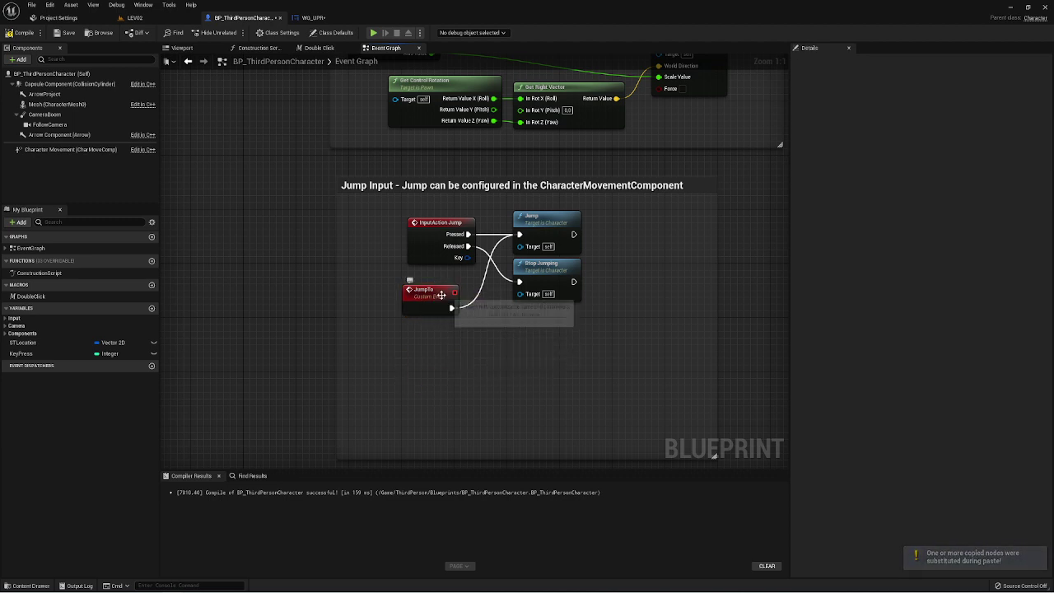
right_drag(480, 320, 471, 343)
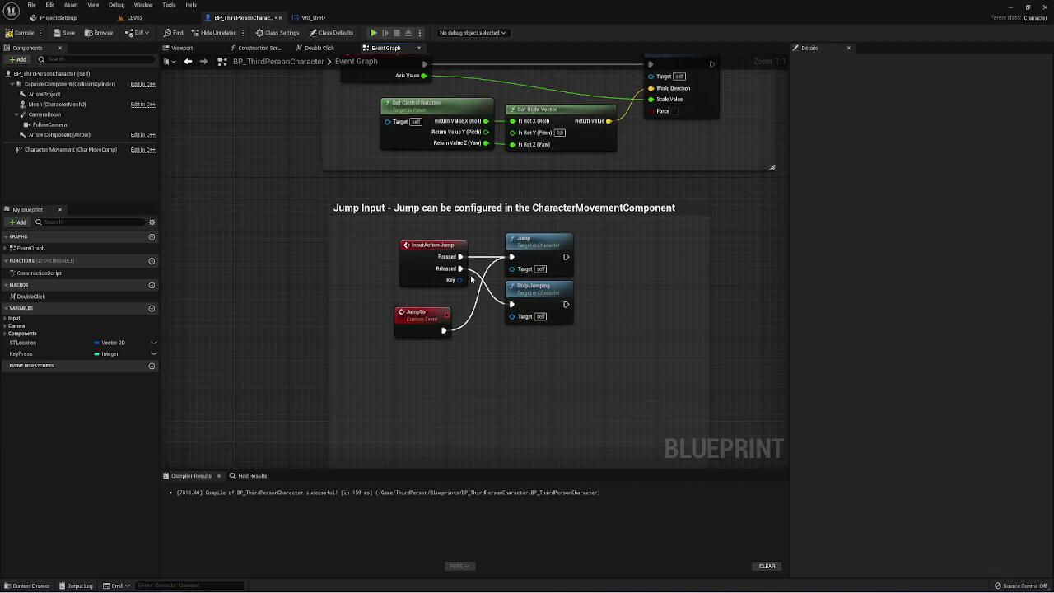
drag(427, 317, 512, 258)
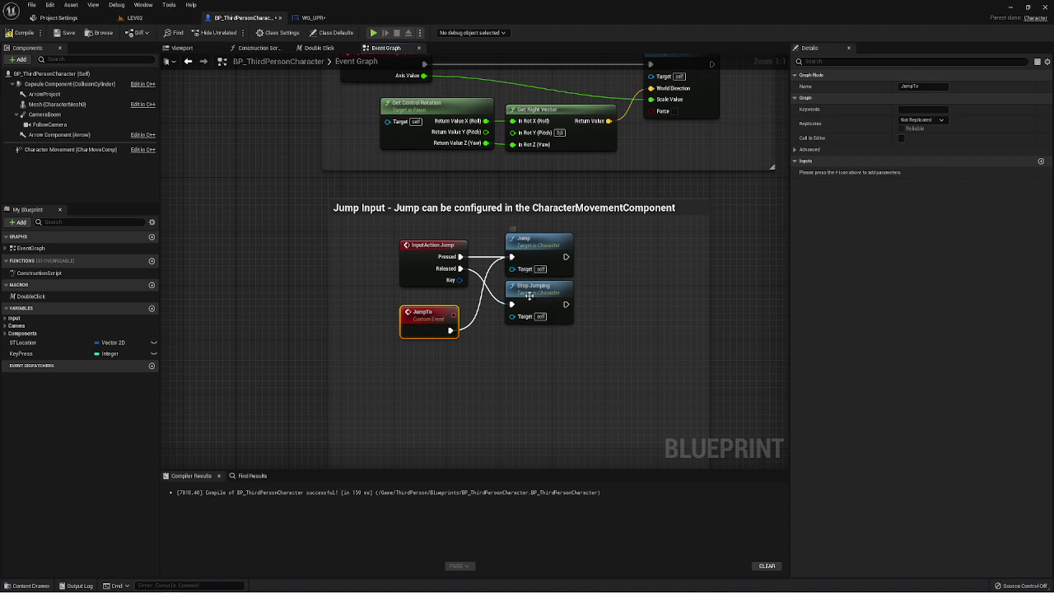
mouse_move(584, 365)
mouse_down()
mouse_move(545, 257)
mouse_move(571, 276)
mouse_up()
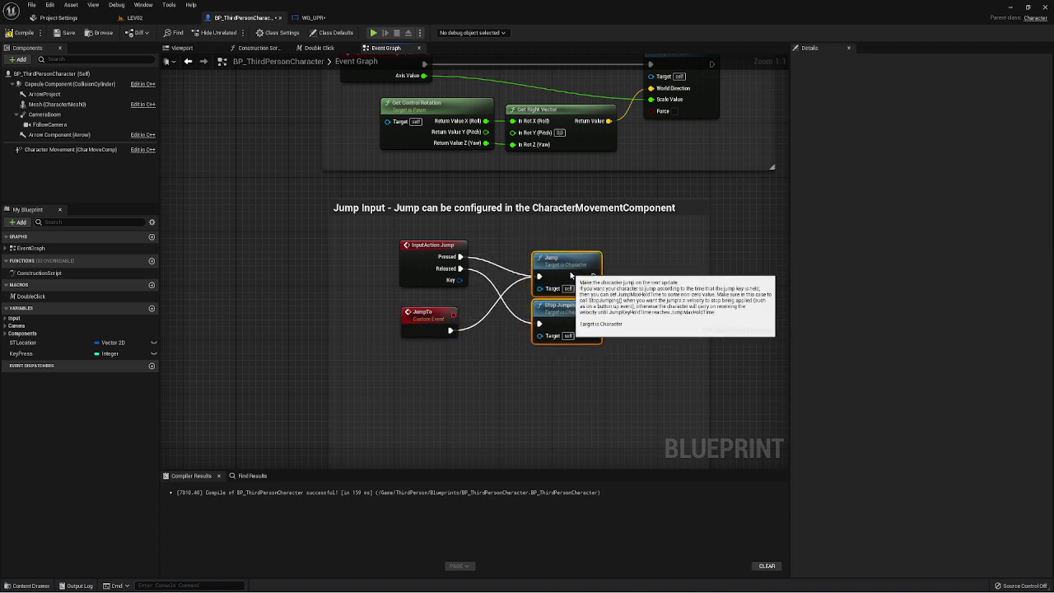
Step: Duplicate JumpTo as a new event named JumpOff and arrange both events together
click(423, 327)
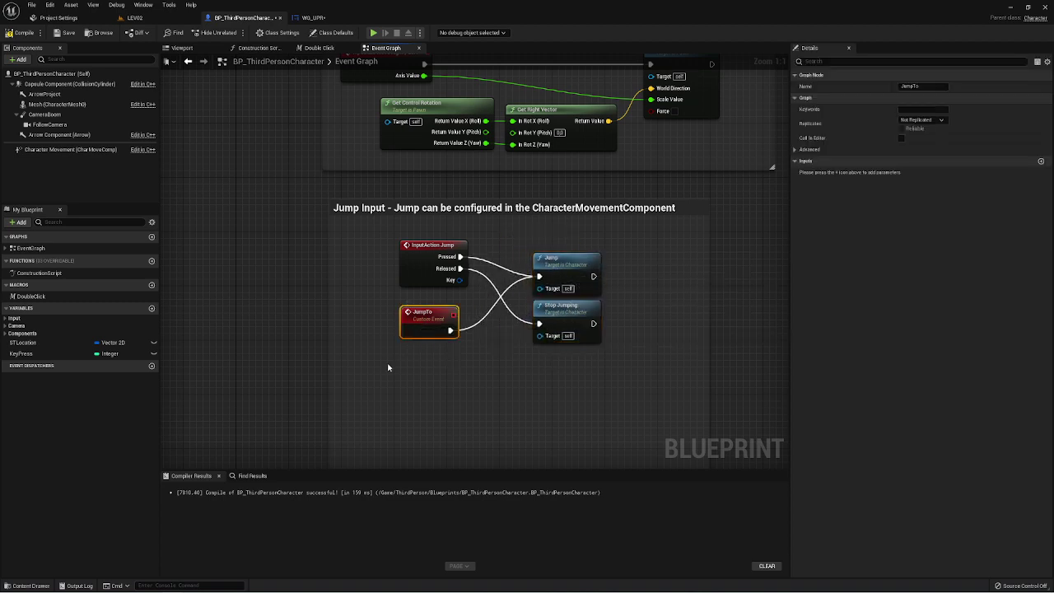
key(ctrl+c)
key(ctrl+v)
drag(407, 364, 441, 355)
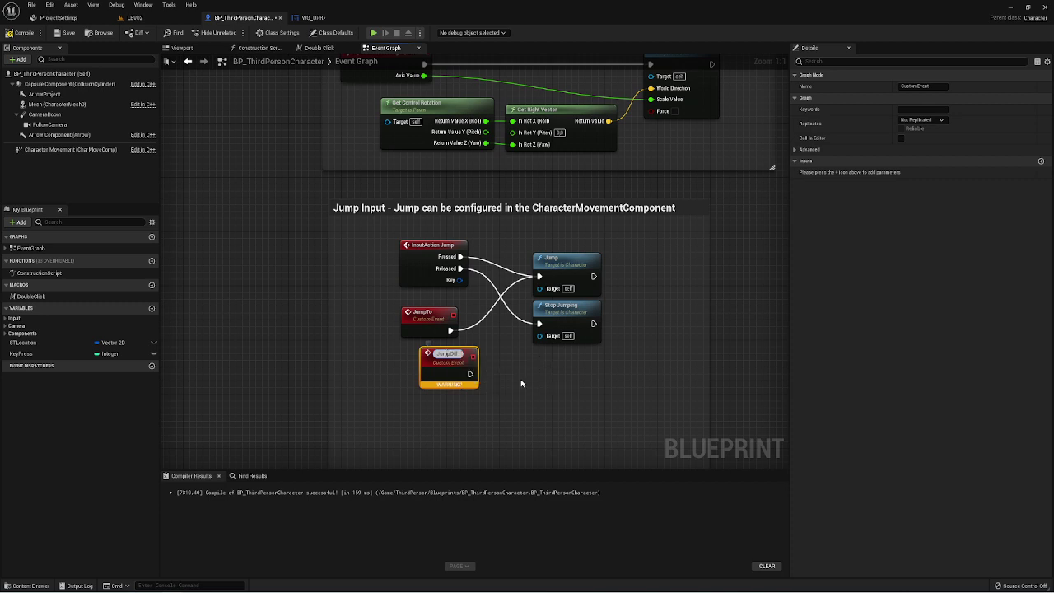
key(Return)
mouse_move(470, 381)
mouse_down()
mouse_move(495, 380)
mouse_move(469, 387)
mouse_move(539, 324)
mouse_up()
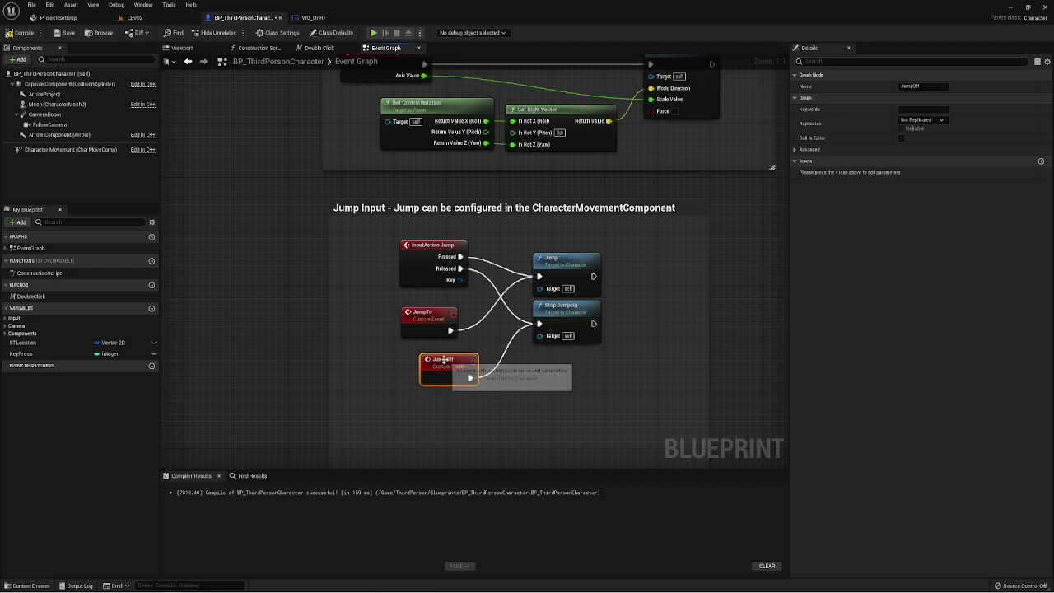
drag(447, 365, 428, 351)
drag(391, 298, 469, 377)
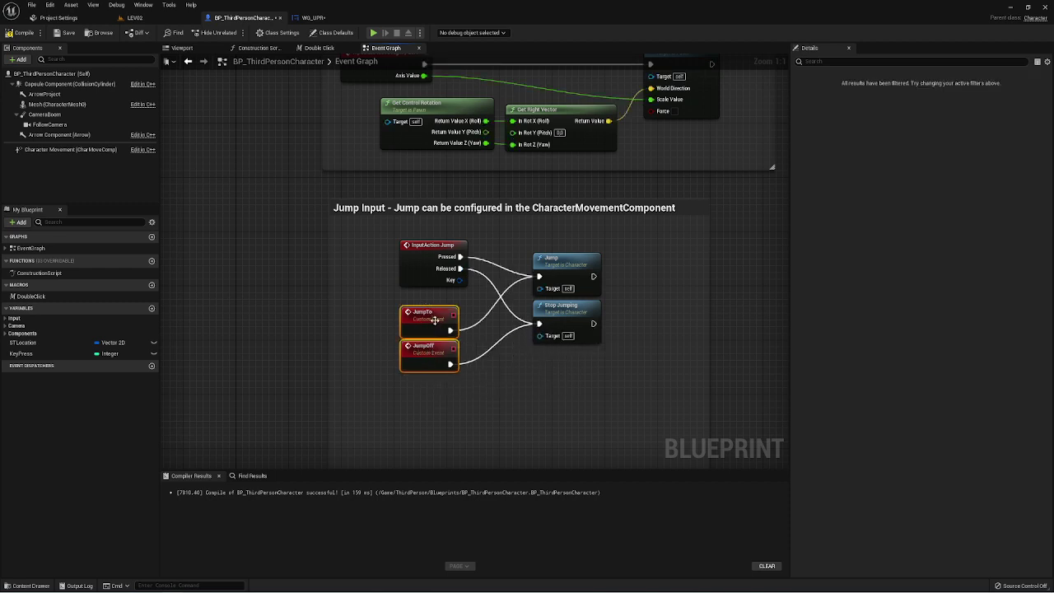
drag(416, 317, 430, 358)
drag(391, 221, 485, 304)
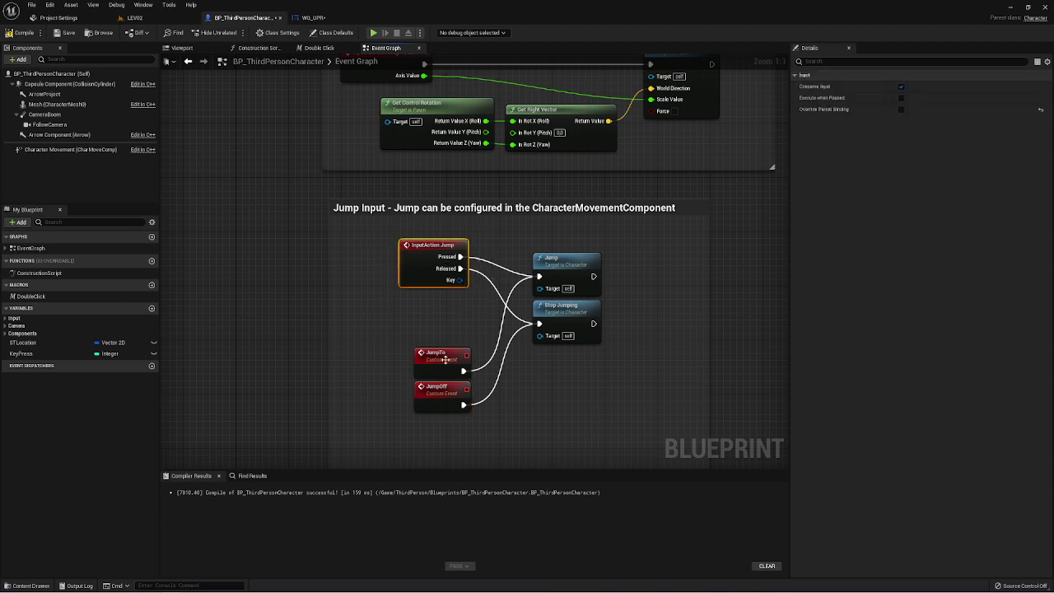
drag(413, 319, 474, 423)
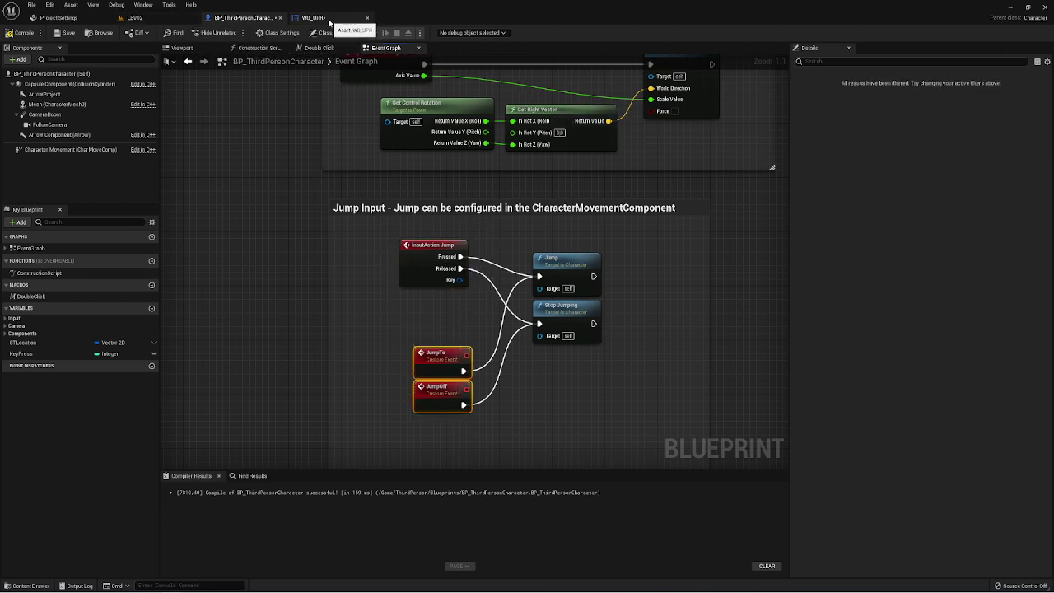
Step: Place a new Button_5 right of the arrow pad in WG_UPR's Designer and create its On Pressed event
click(329, 20)
click(980, 32)
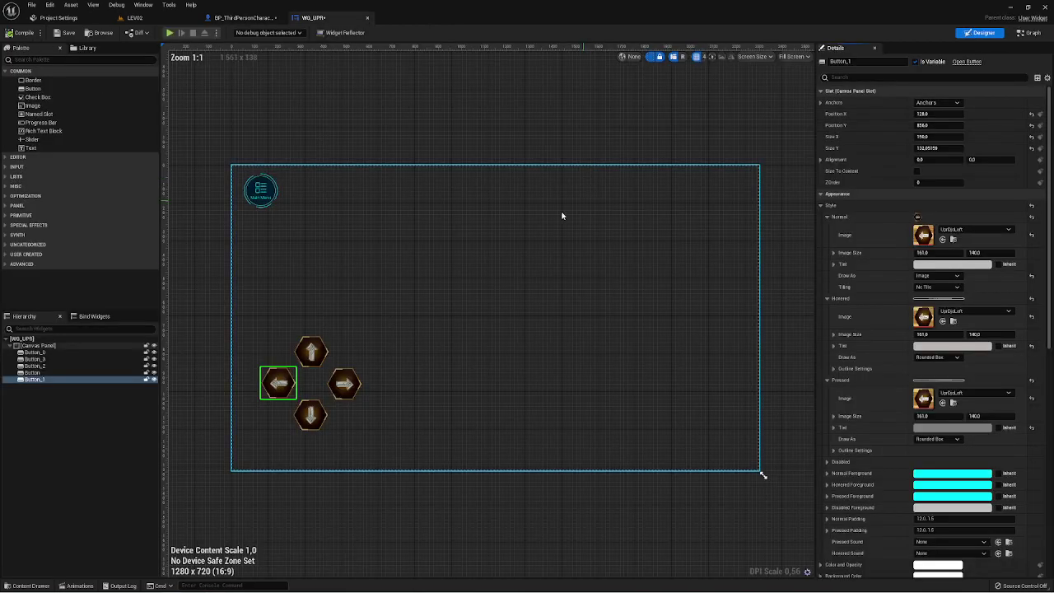
drag(35, 91, 419, 288)
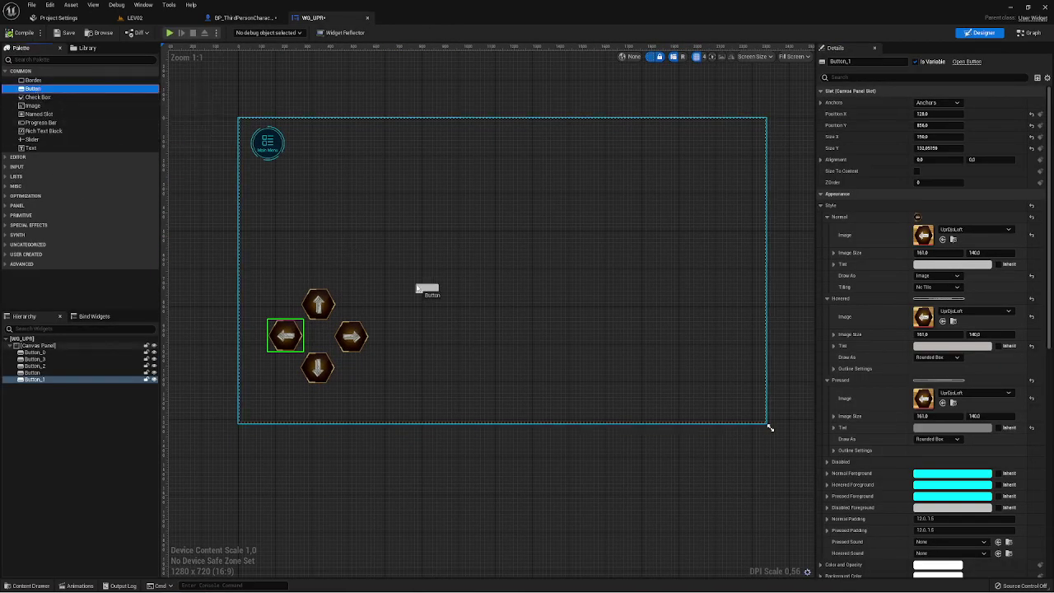
mouse_move(431, 356)
mouse_down()
mouse_move(432, 372)
mouse_move(439, 353)
mouse_move(450, 370)
mouse_up()
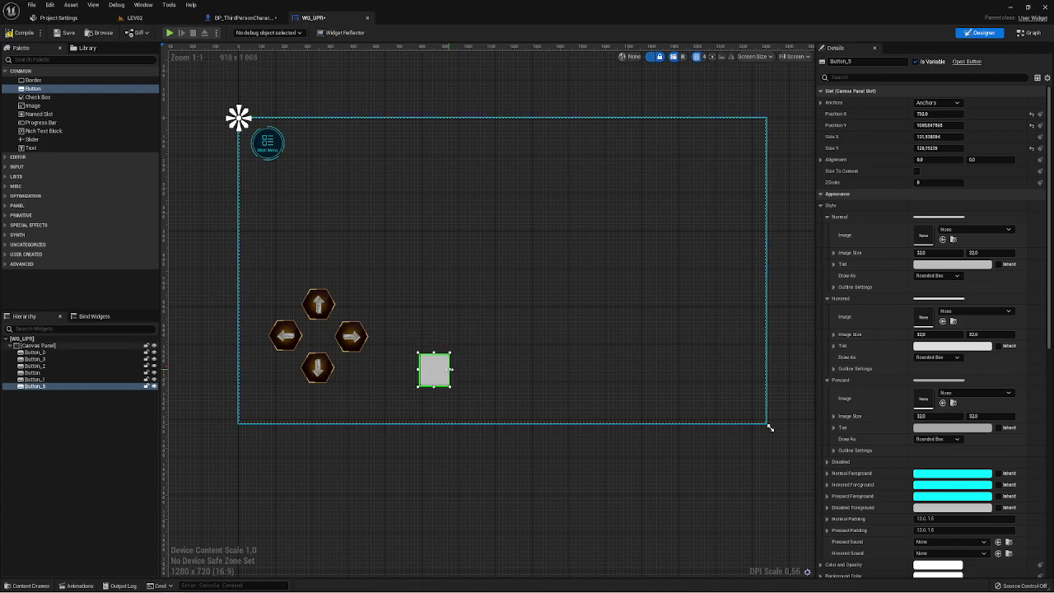
click(457, 362)
click(430, 365)
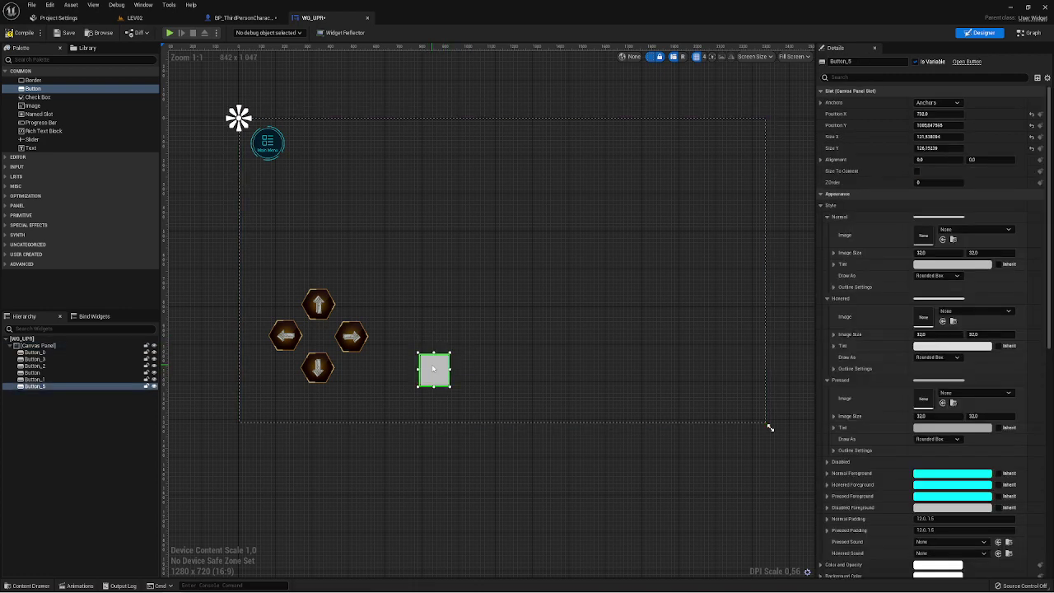
scroll(925, 428, down, 3)
scroll(925, 427, down, 3)
scroll(924, 428, down, 4)
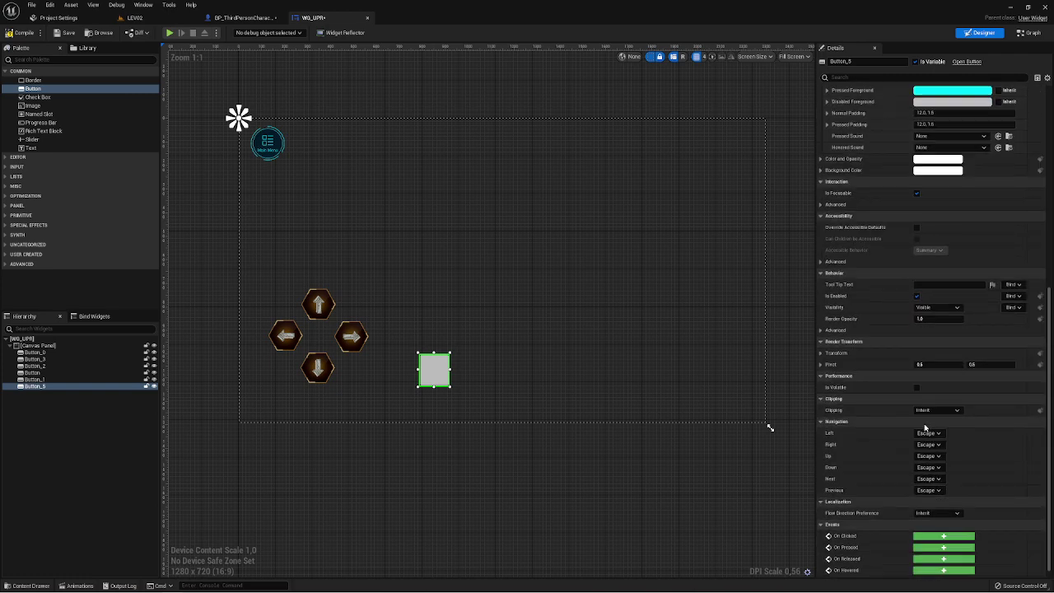
scroll(924, 429, down, 1)
click(944, 537)
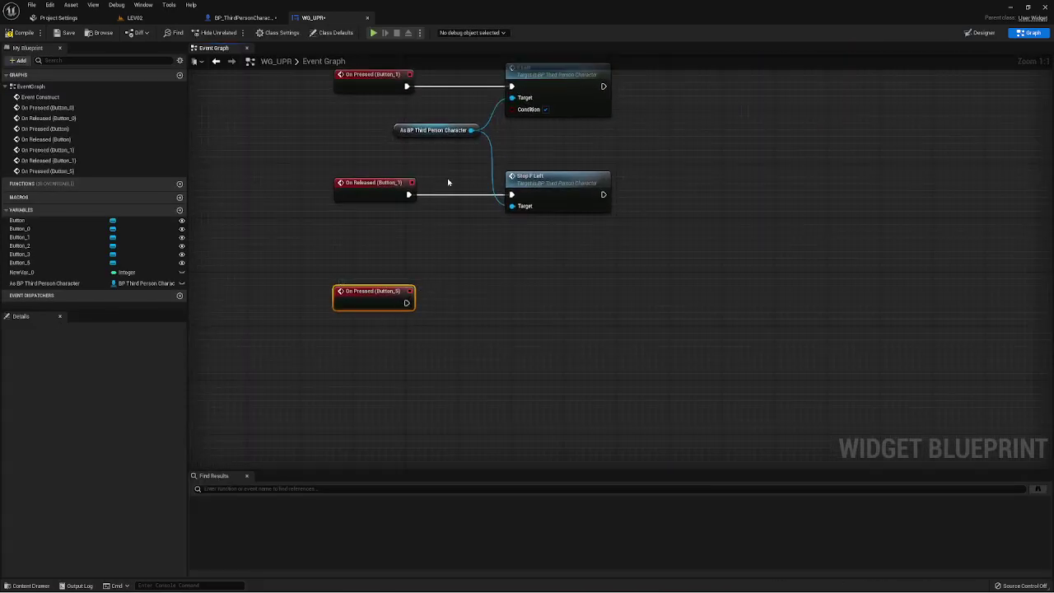
Step: Make On Pressed (Button_5) call Jump To on a copied character reference, then compile
click(425, 131)
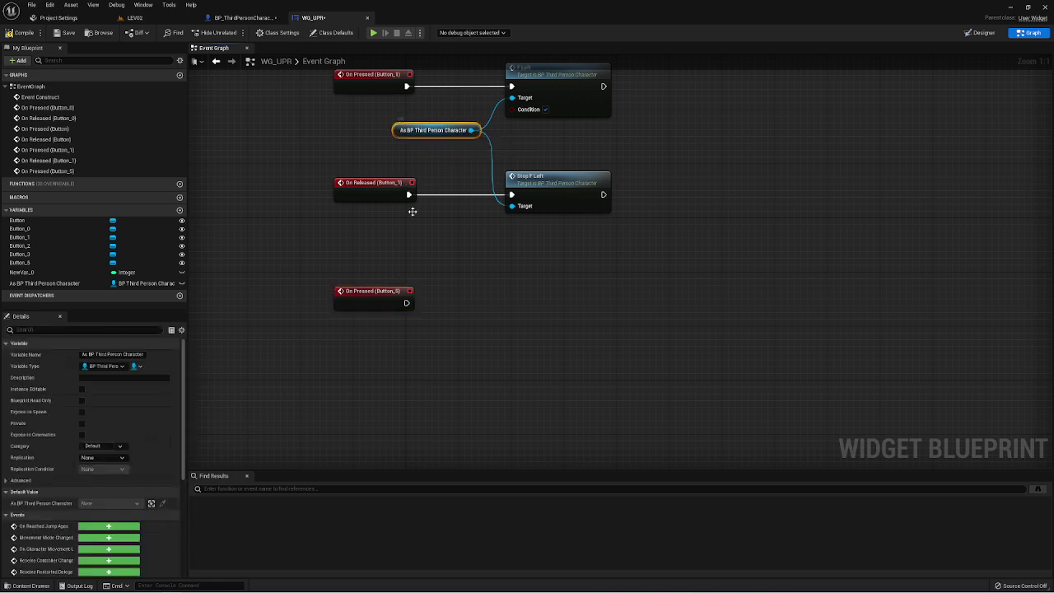
key(ctrl+c)
key(ctrl+v)
mouse_move(470, 208)
mouse_down()
mouse_move(417, 351)
mouse_move(477, 274)
mouse_up()
text(ju)
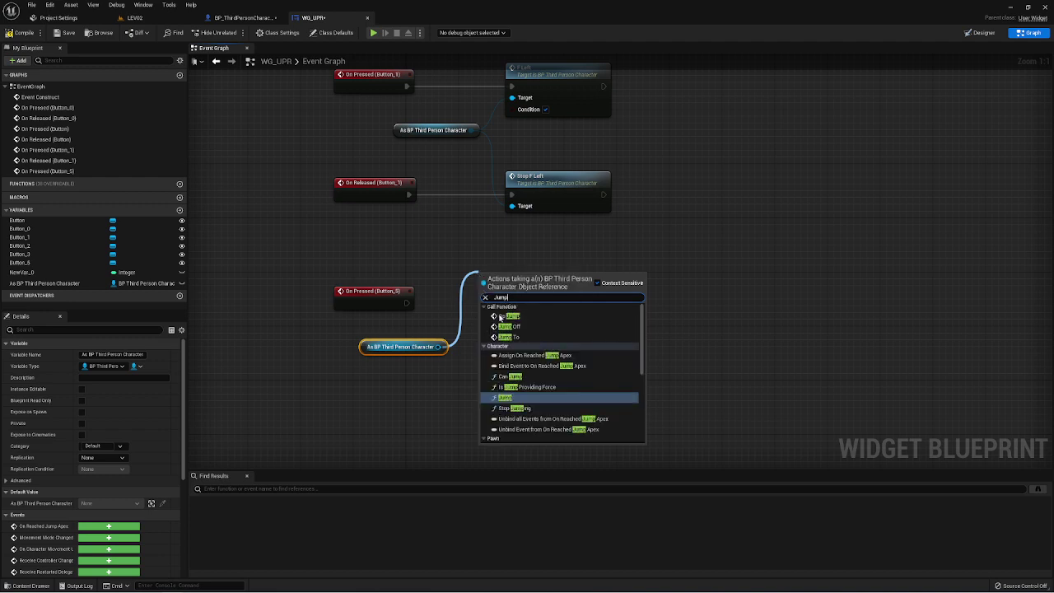
click(511, 336)
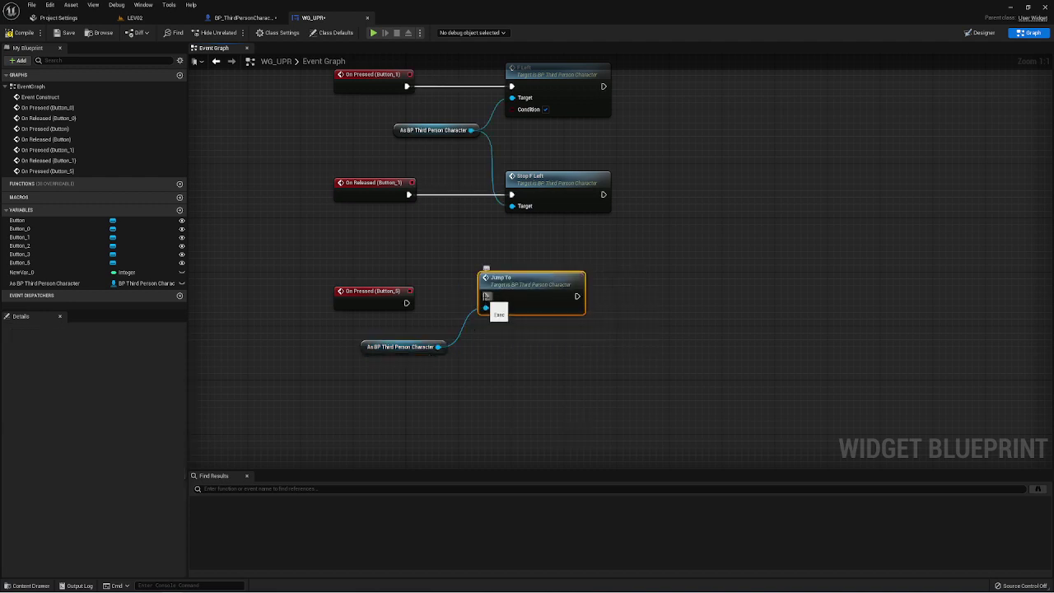
drag(487, 295, 406, 303)
drag(517, 288, 517, 296)
click(11, 33)
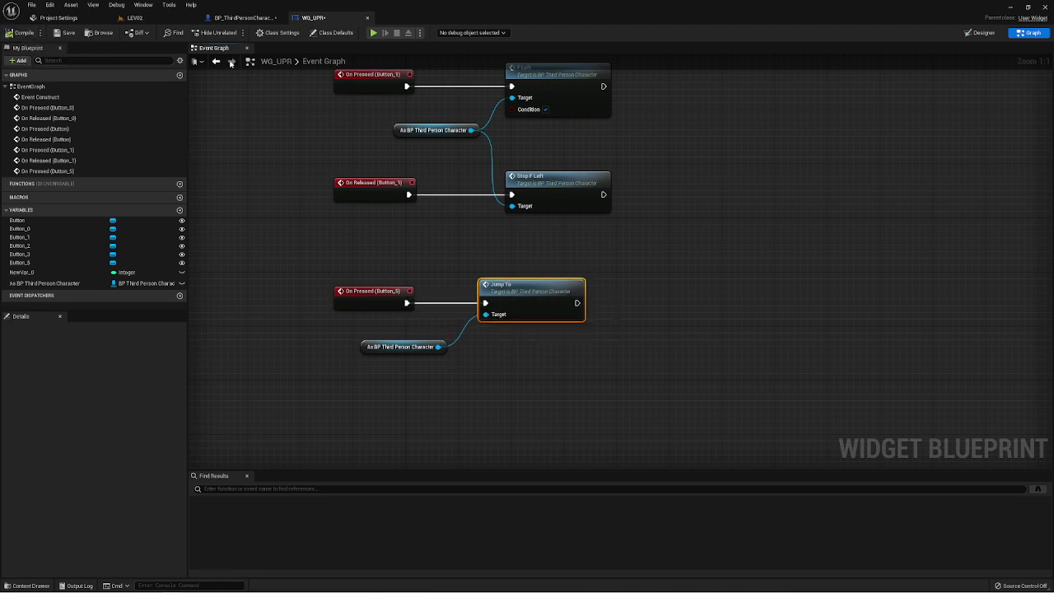
Step: Start play and click the square button repeatedly to test the character's jump
click(372, 32)
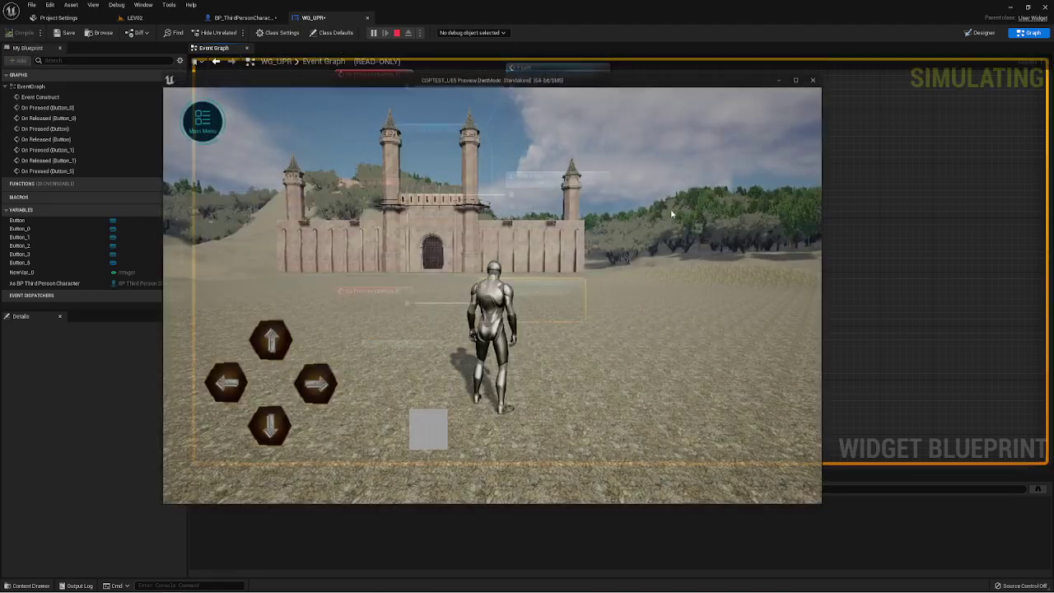
click(432, 430)
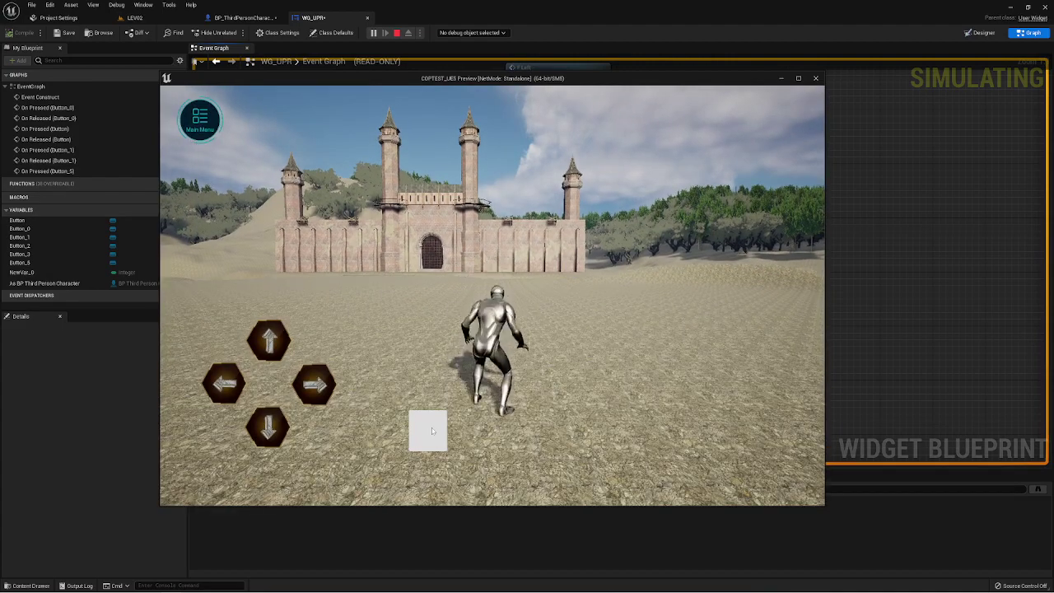
click(432, 431)
click(432, 431)
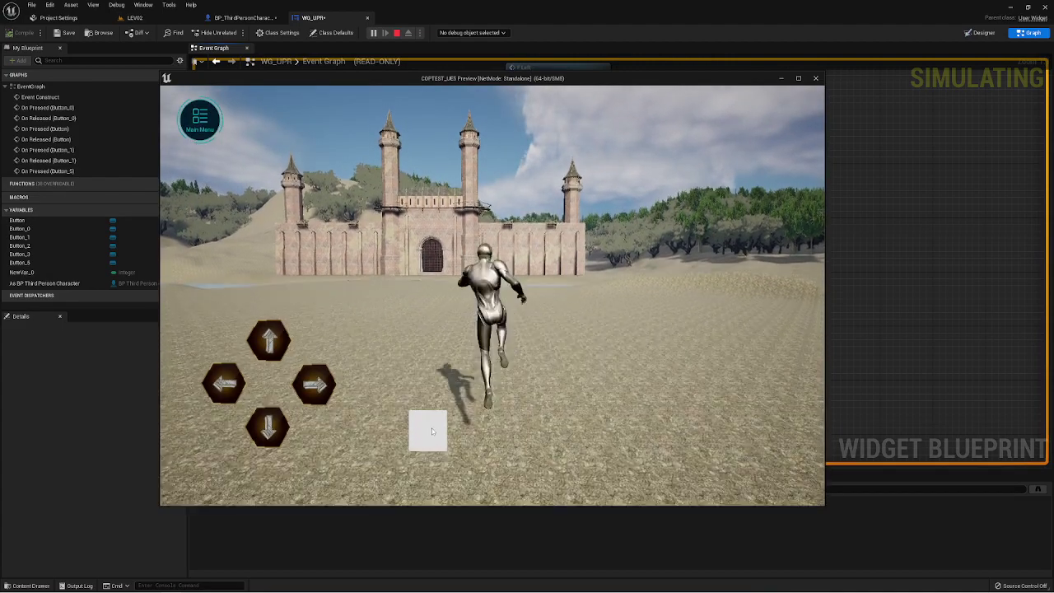
click(431, 431)
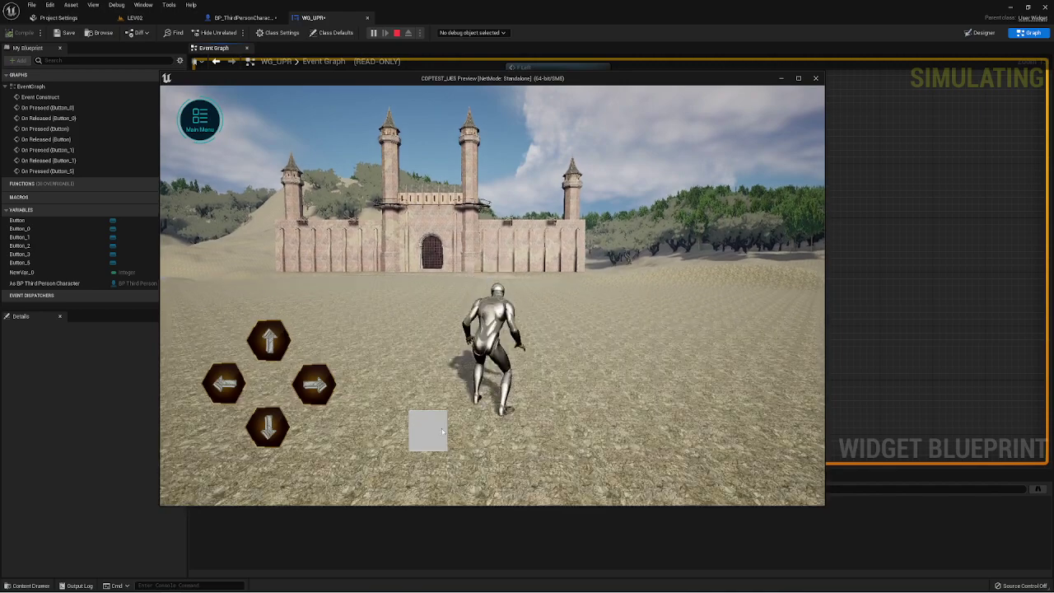
click(432, 431)
click(432, 429)
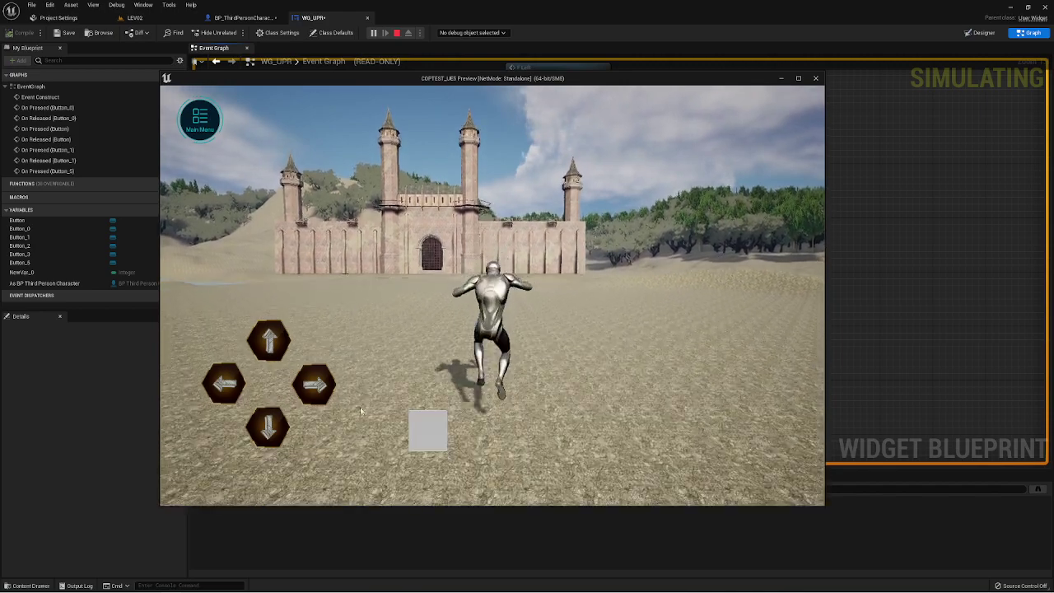
Step: Run the character right, forward and left with the arrows while jumping, then stop play
click(314, 384)
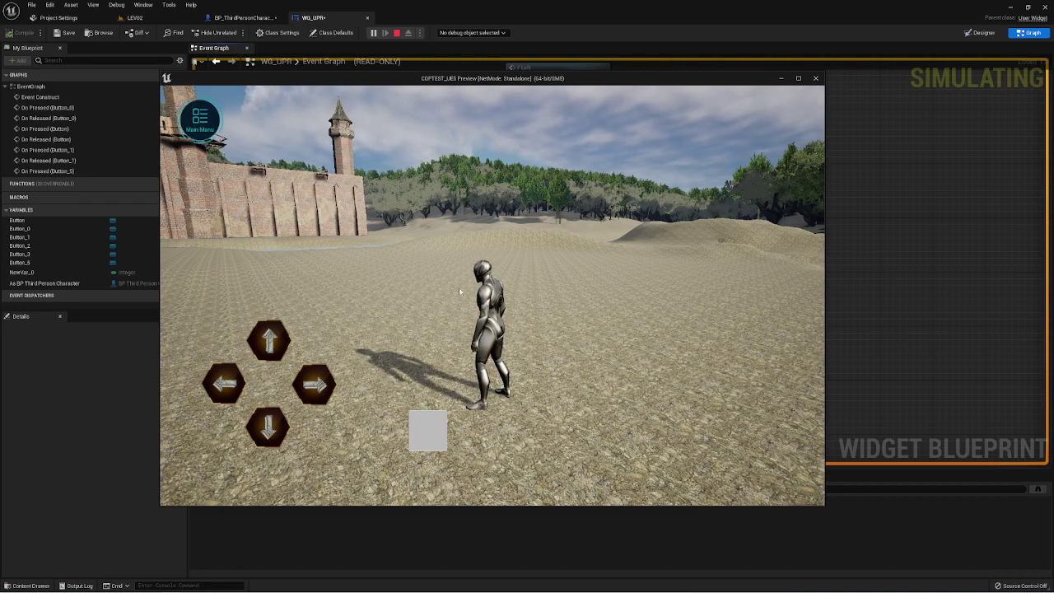
key(space)
key(space)
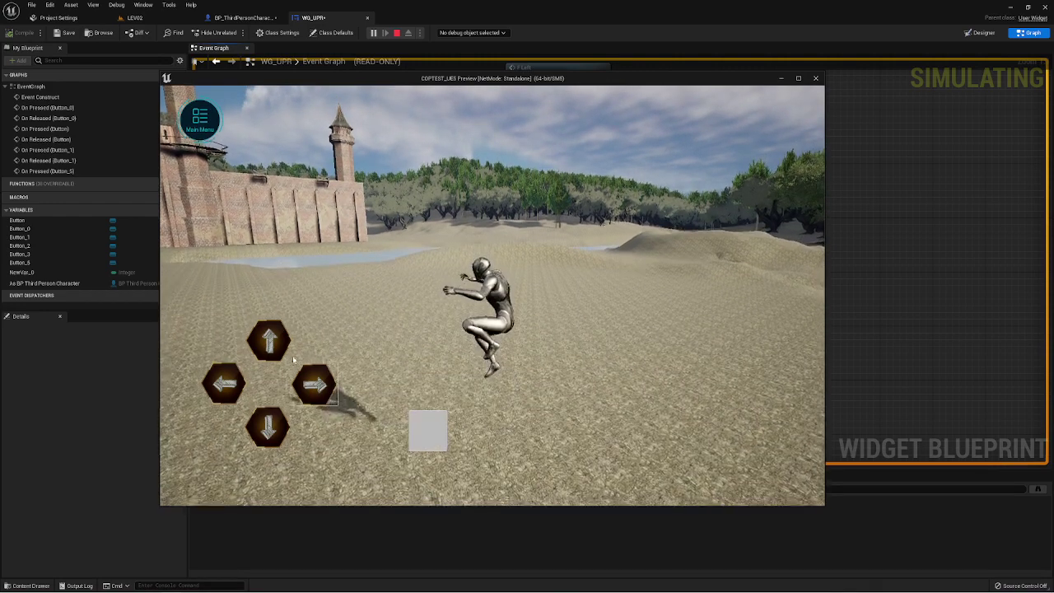
click(270, 341)
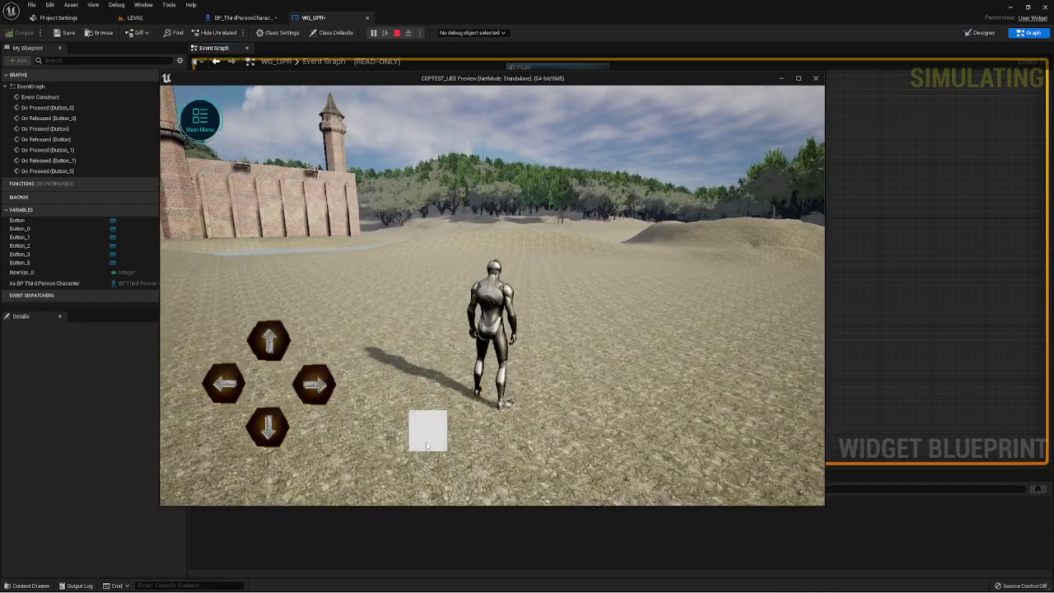
click(427, 445)
click(279, 342)
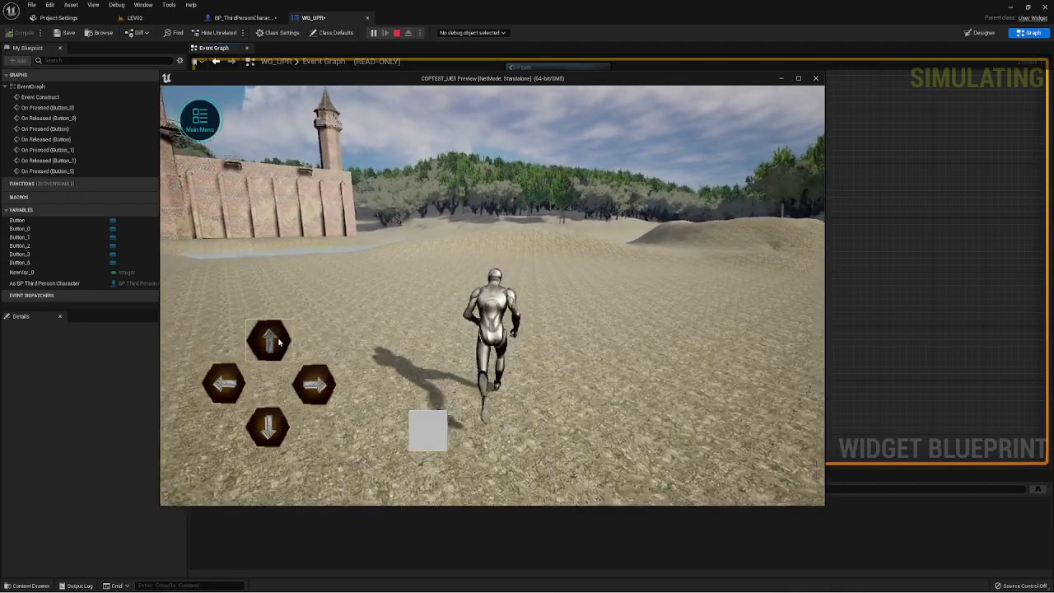
click(416, 433)
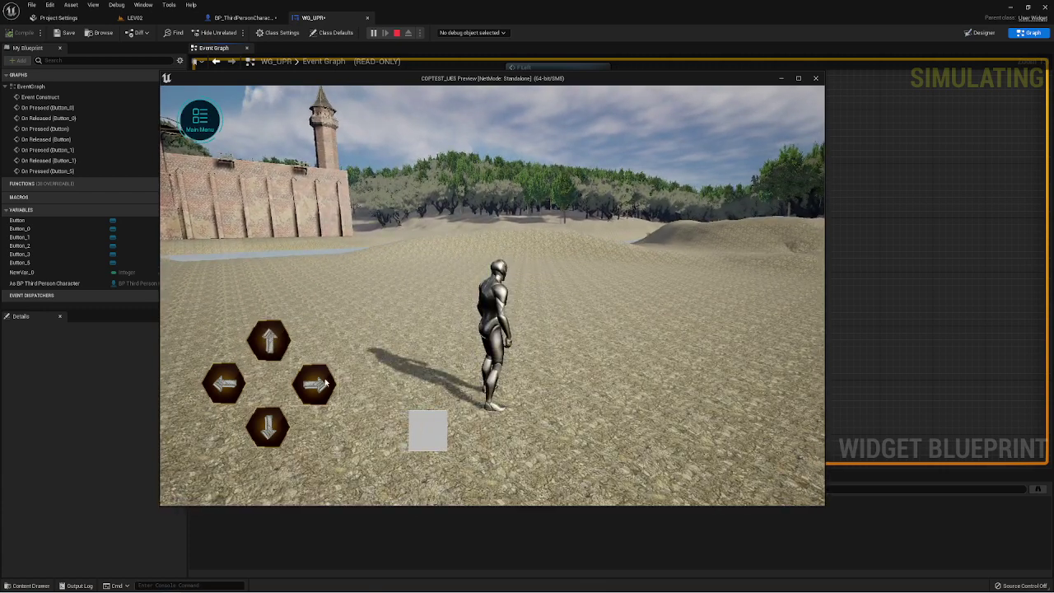
click(267, 430)
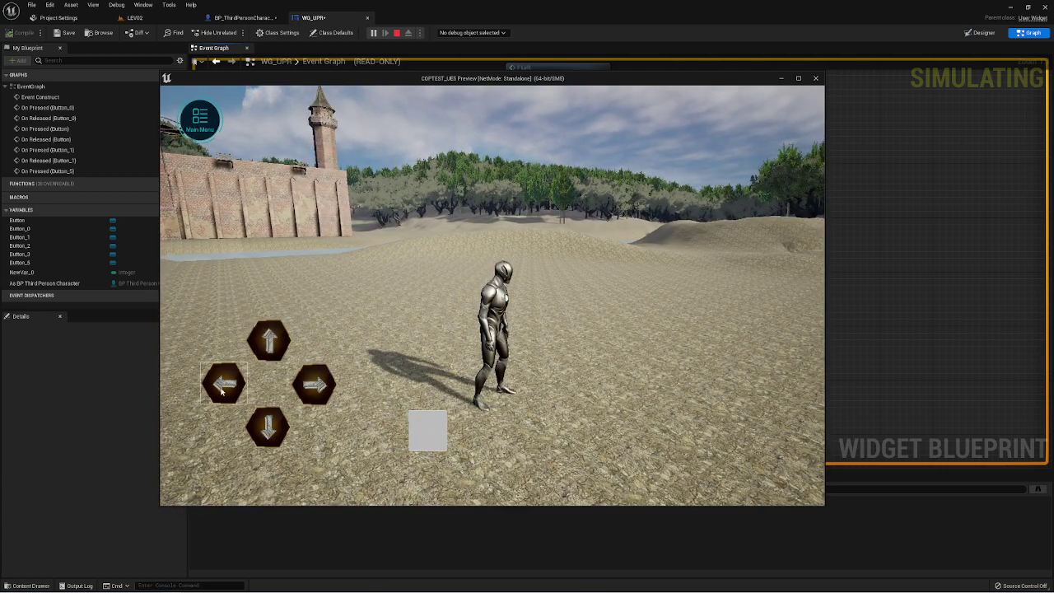
click(221, 392)
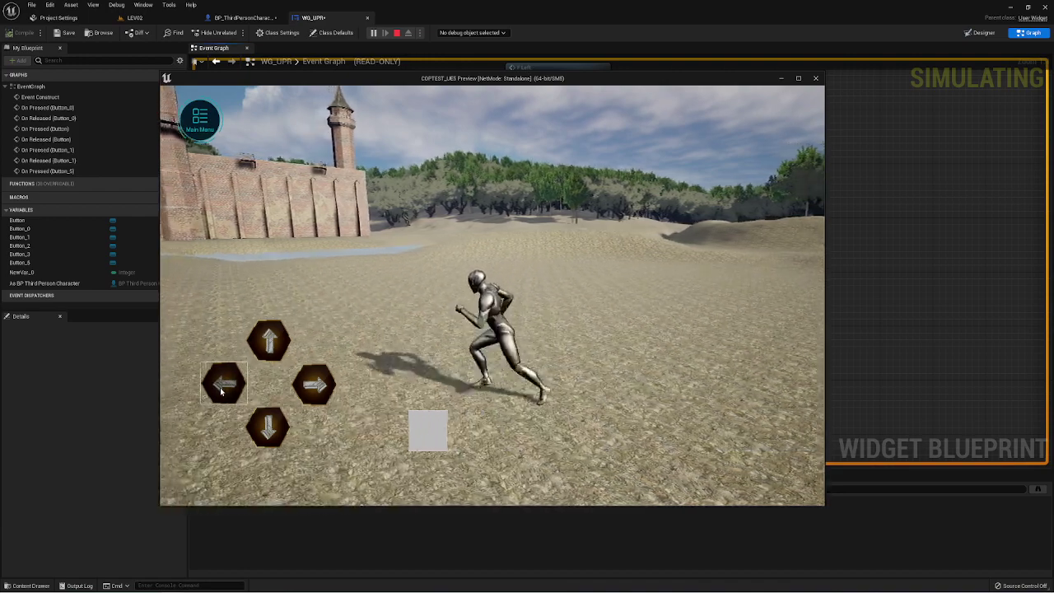
click(416, 443)
key(Escape)
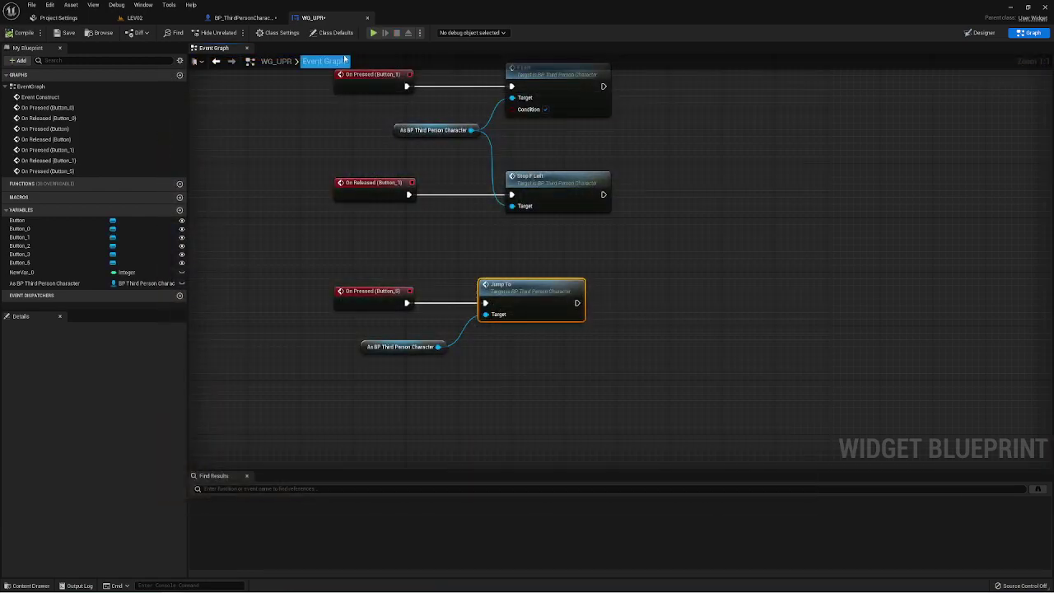
Step: Add a new custom event node near the movement-input nodes in BP_ThirdPersonCharacter's graph
click(245, 18)
scroll(506, 283, down, 5)
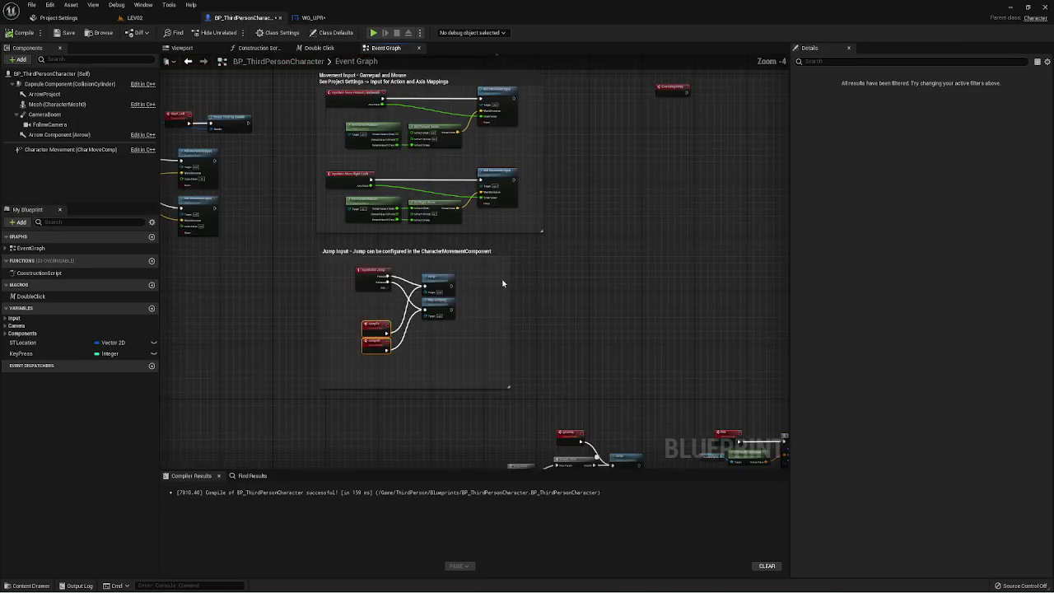
scroll(586, 289, up, 4)
right_drag(585, 289, 441, 324)
scroll(441, 323, down, 2)
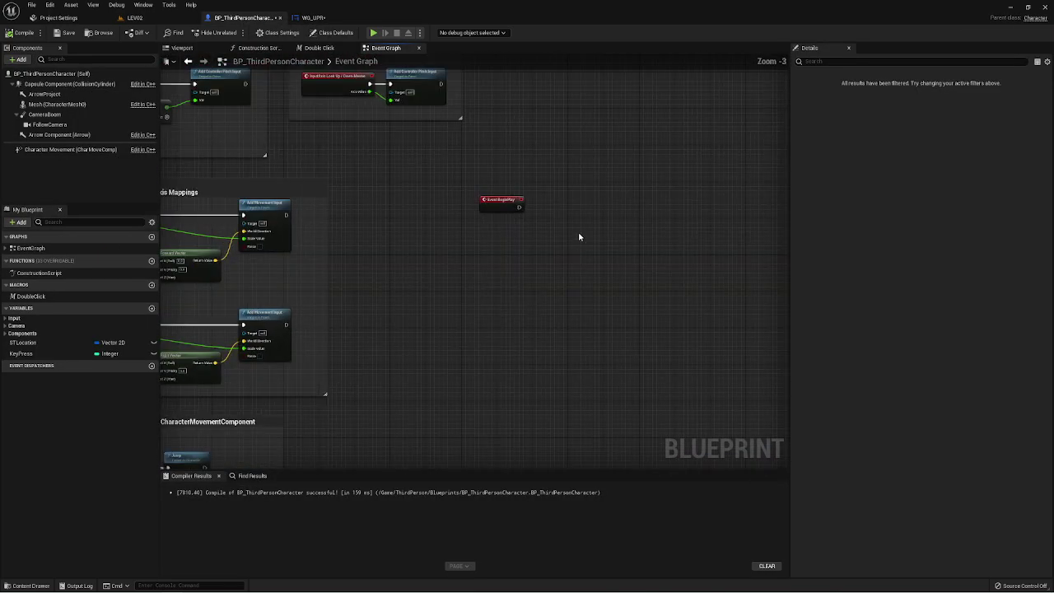
right_drag(579, 236, 529, 320)
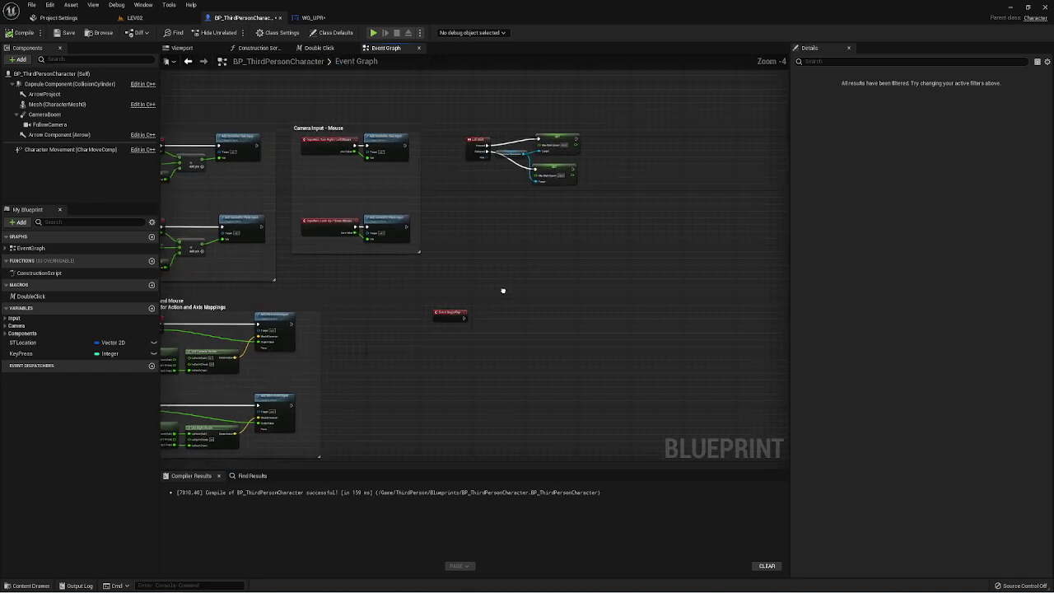
scroll(502, 290, up, 4)
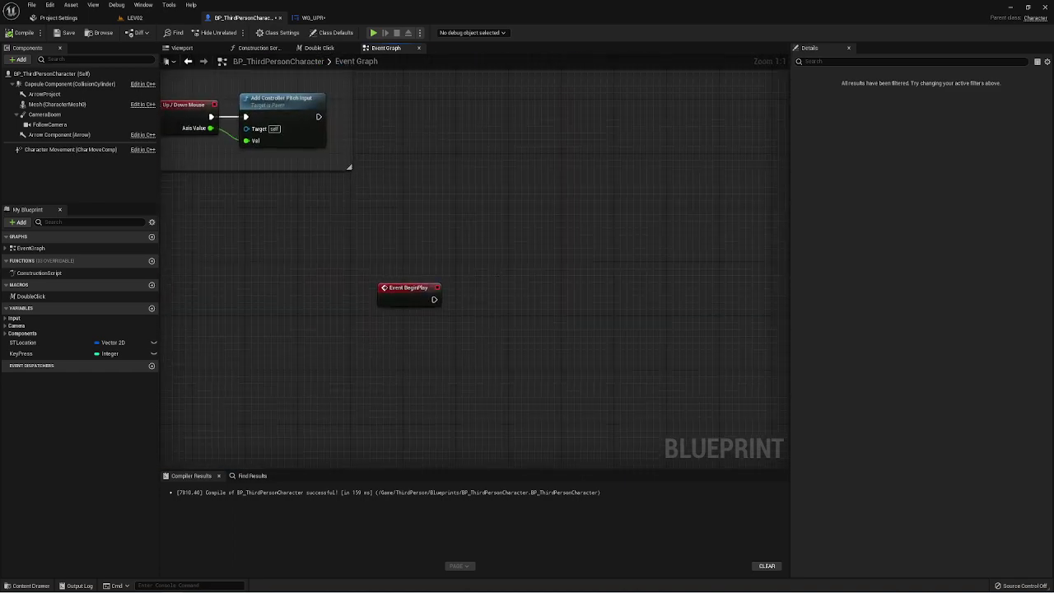
scroll(497, 282, down, 4)
right_drag(206, 387, 390, 334)
scroll(390, 333, up, 3)
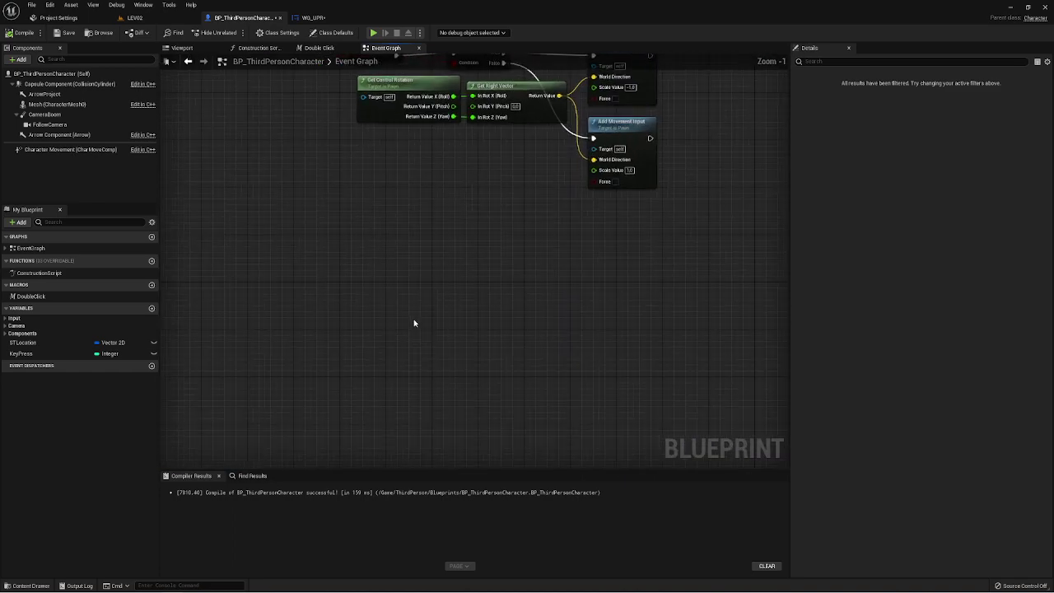
right_click(378, 289)
text(cust)
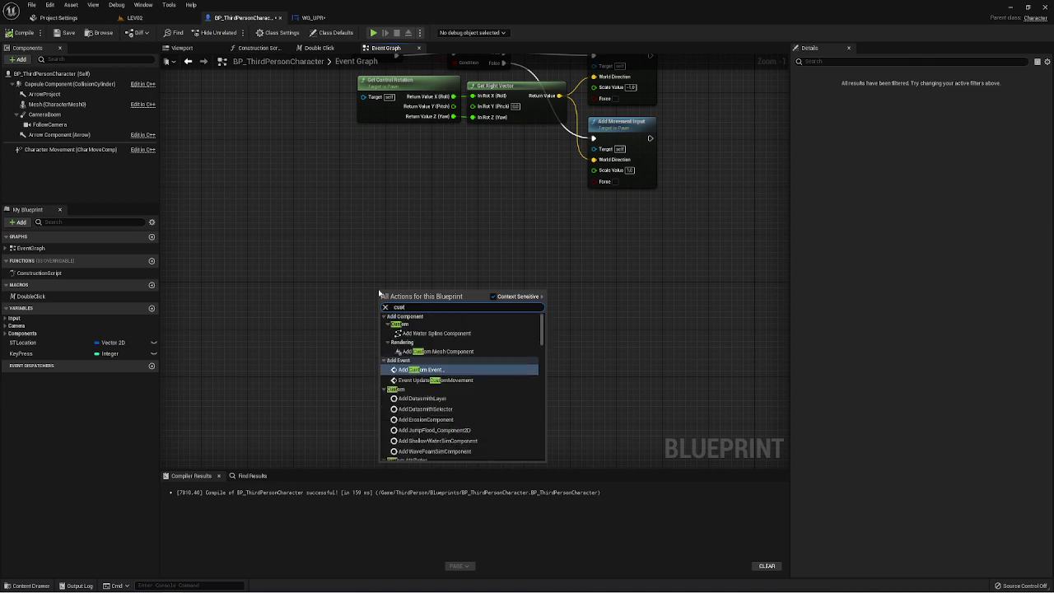
click(424, 370)
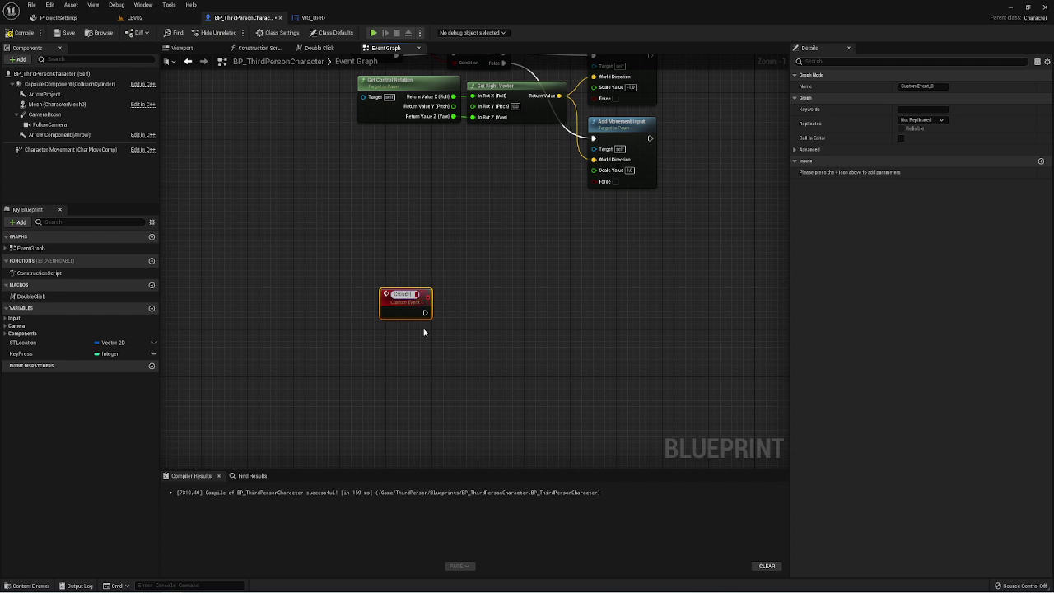
Step: Select CustomEvent_0 and pan over to the F_Forward timer nodes
right_drag(424, 333, 334, 304)
drag(323, 230, 575, 382)
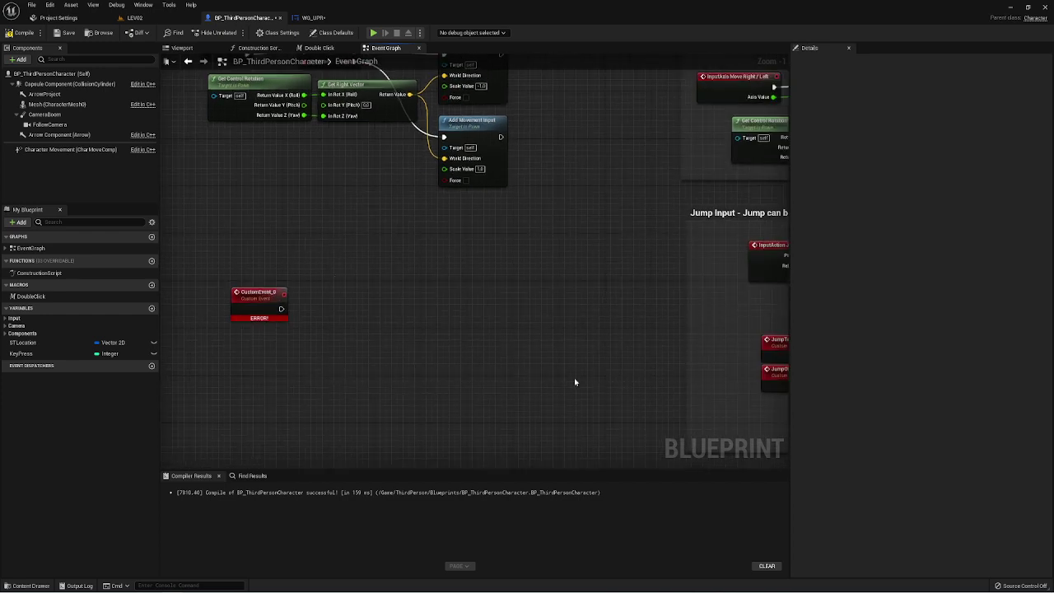
scroll(324, 305, down, 1)
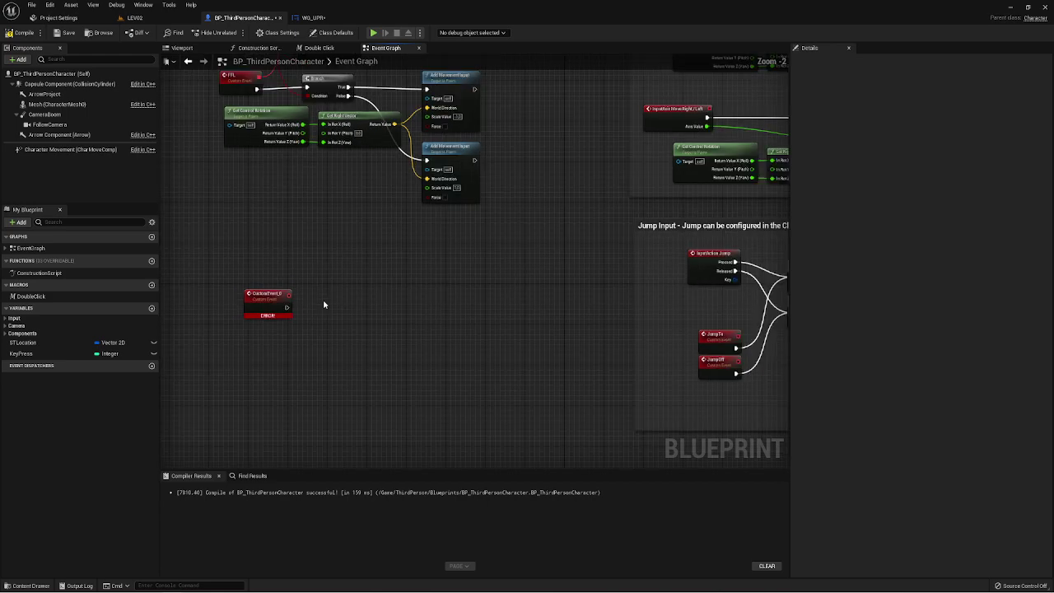
scroll(299, 291, up, 2)
right_drag(299, 291, 420, 327)
click(324, 325)
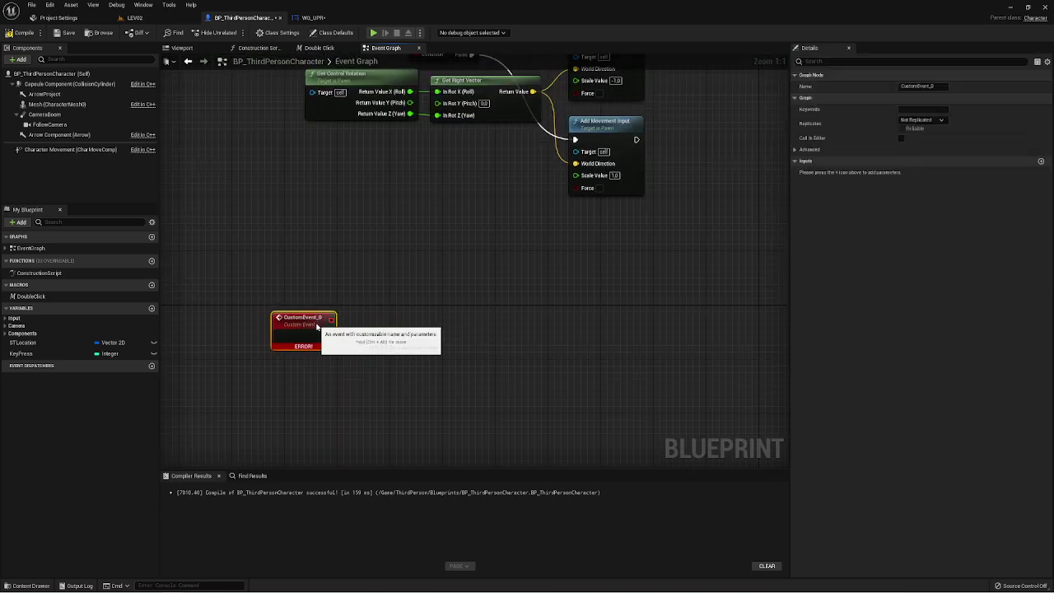
scroll(386, 191, down, 2)
right_drag(410, 254, 403, 370)
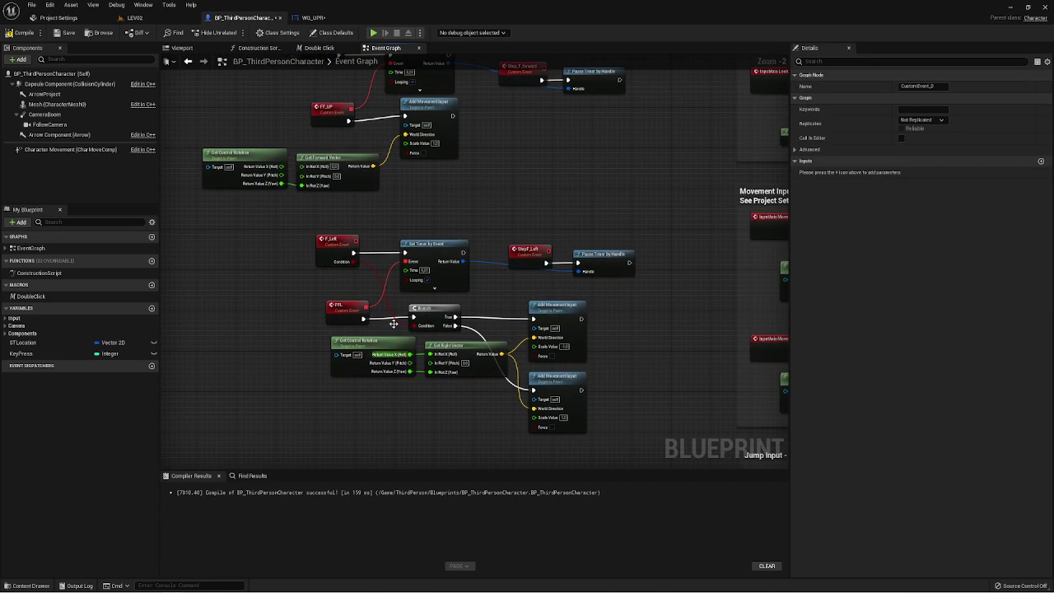
right_drag(401, 223, 396, 284)
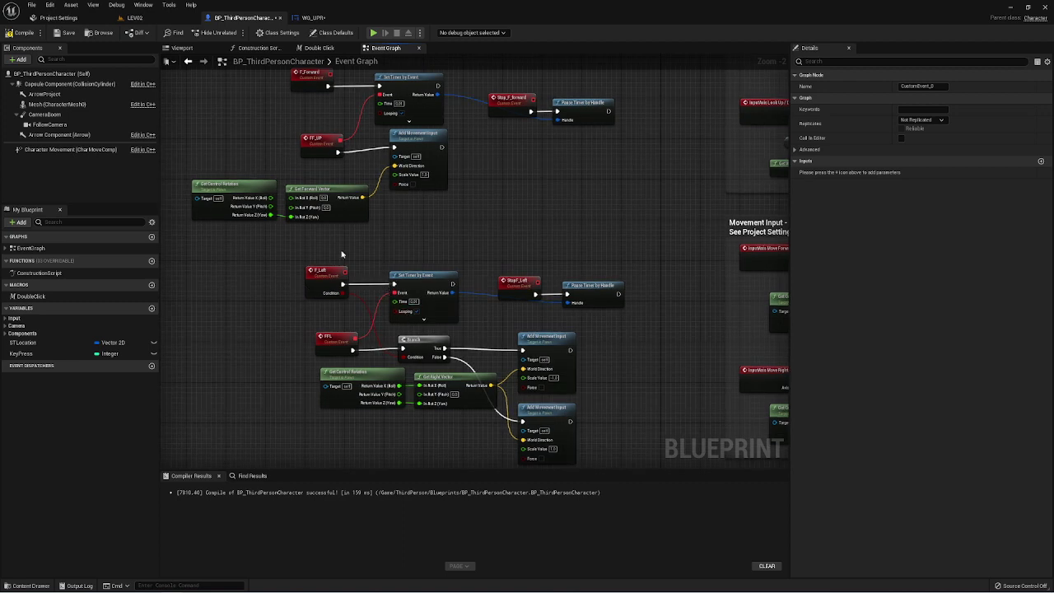